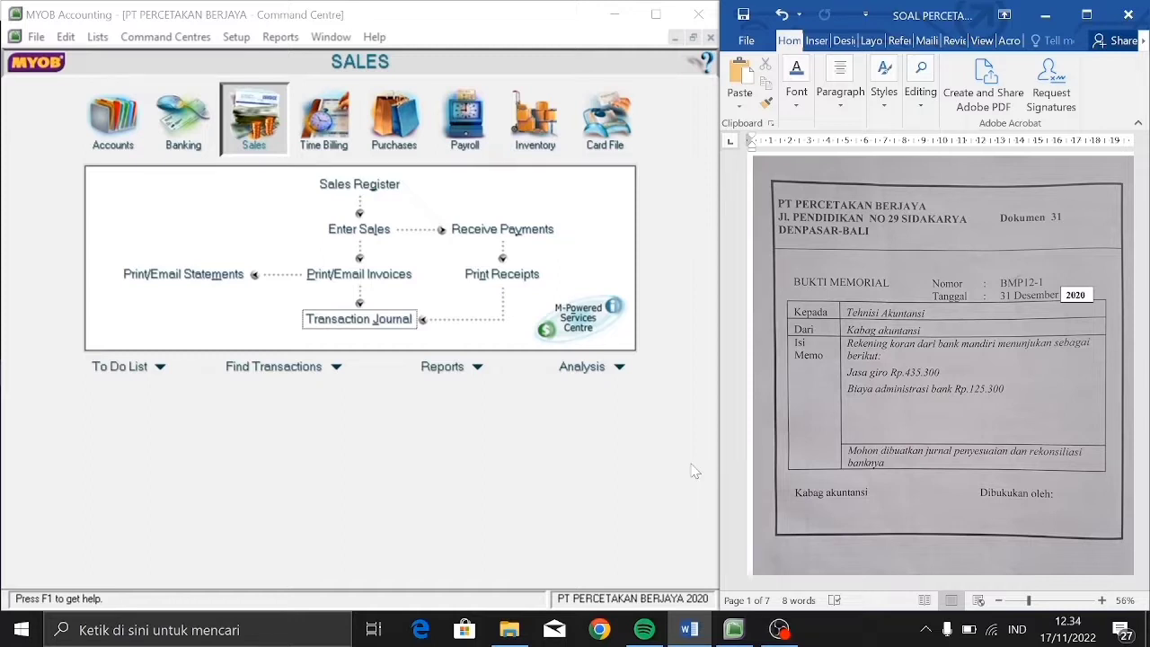
Start reconciling the Cash in bank account 1-1100 with the bank statement's closing balance of Rp114.944.400 as new statement balance.
left_click(175, 129)
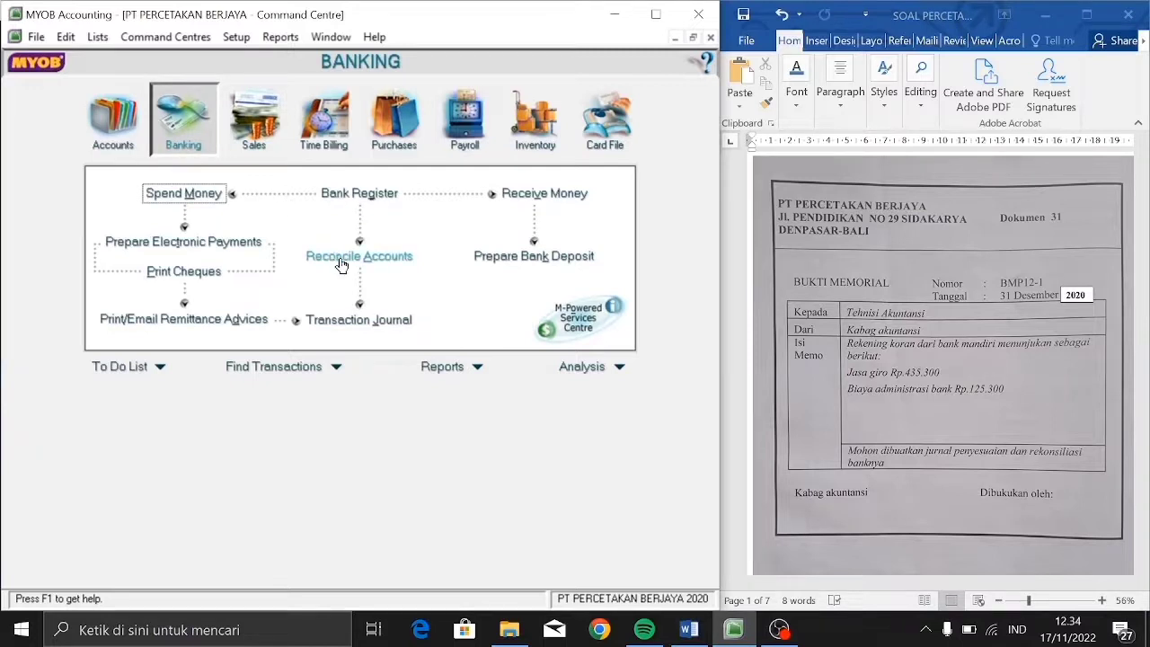
left_click(341, 262)
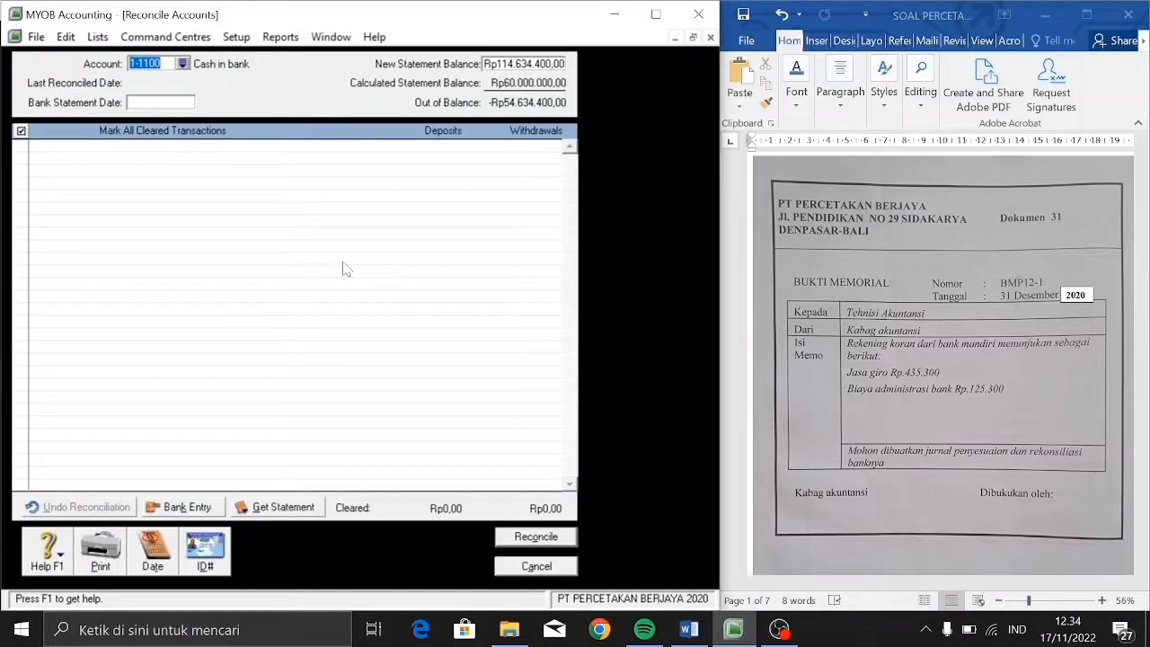
left_click(514, 66)
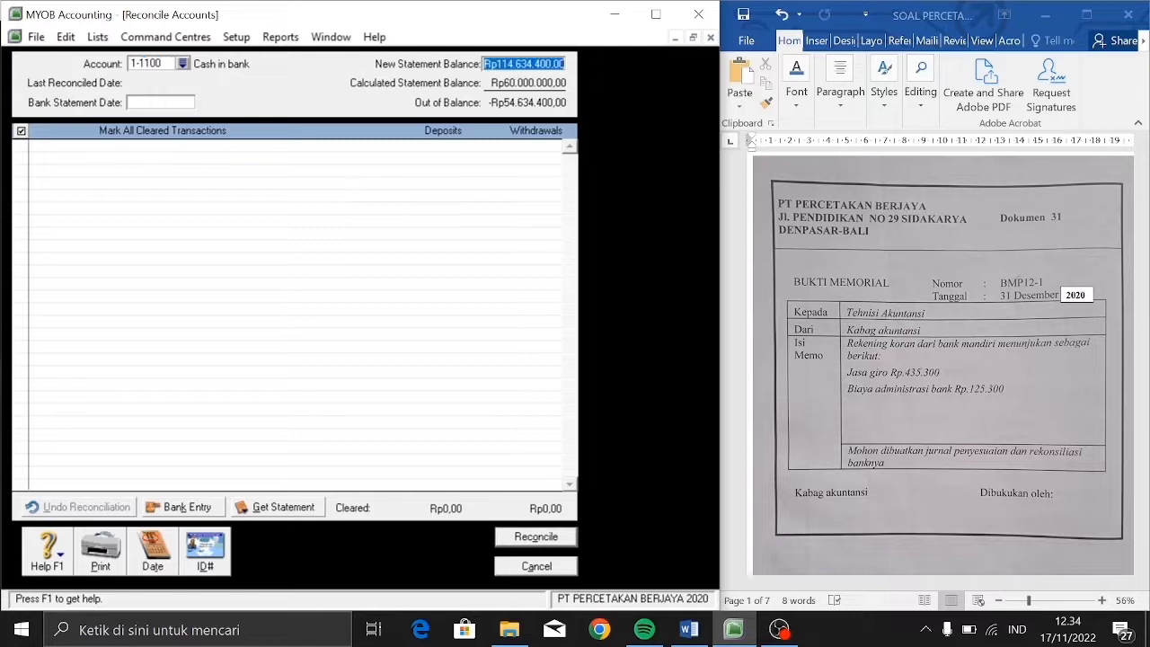
left_click(1144, 280)
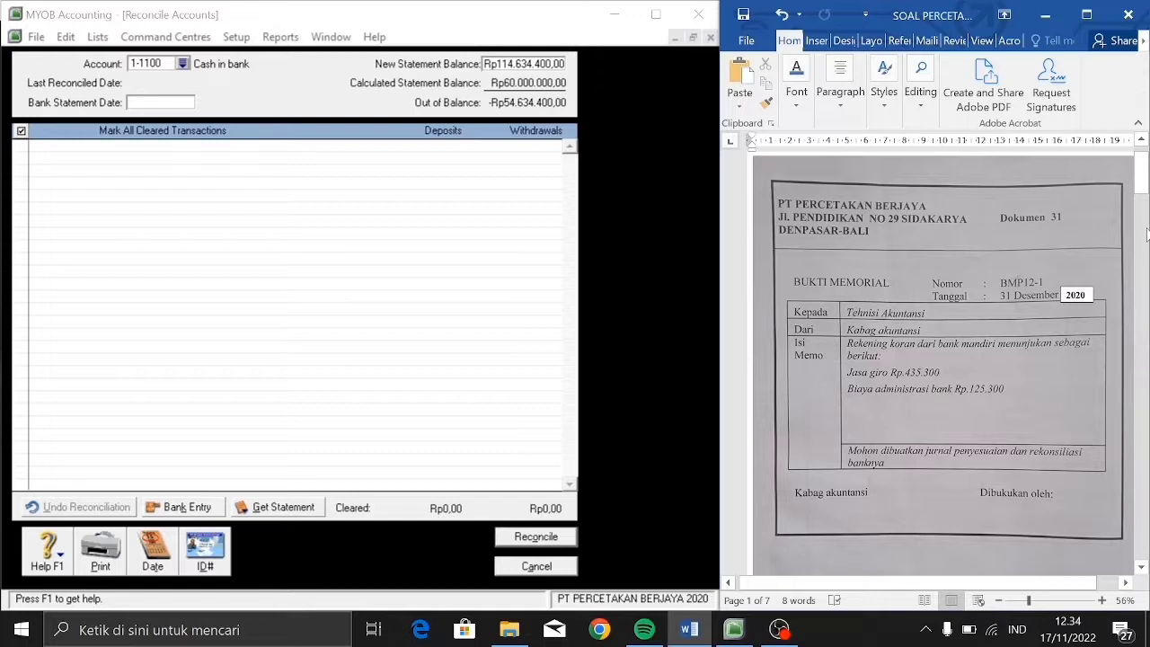
left_click_drag(1143, 178, 1144, 248)
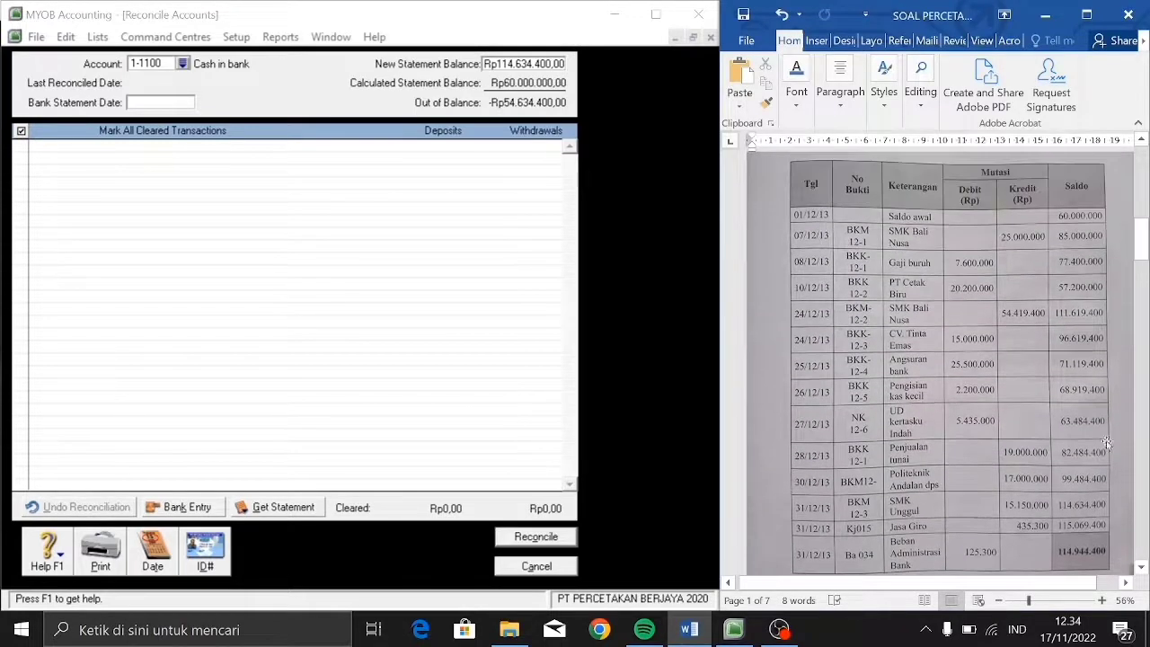
left_click(1098, 546)
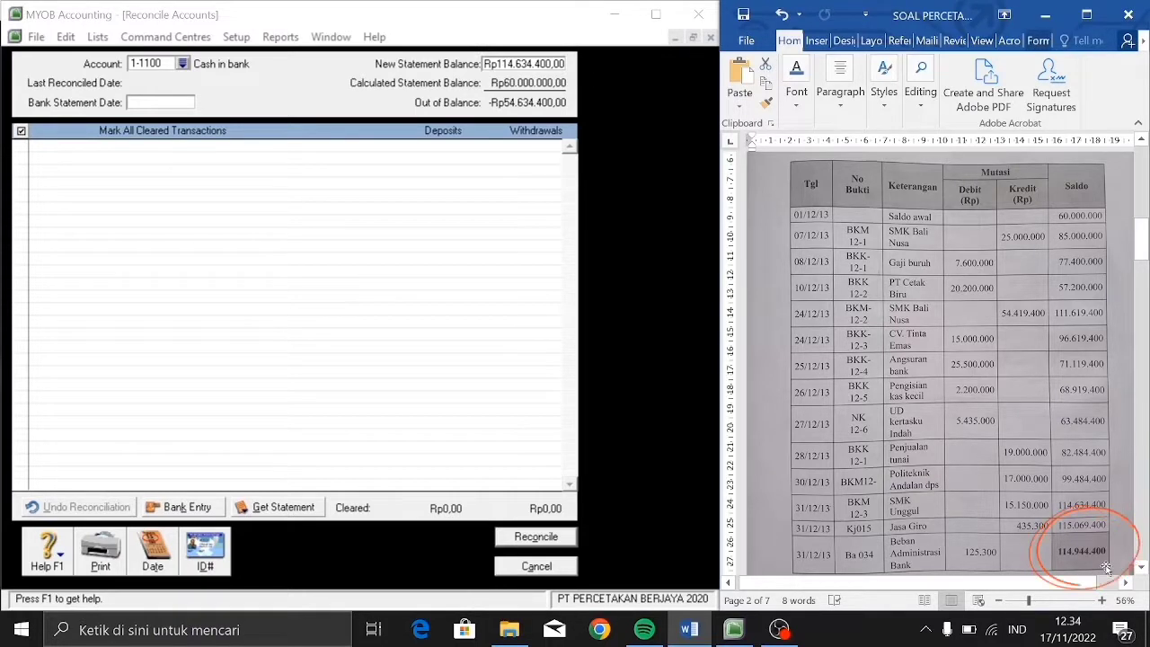
left_click(563, 82)
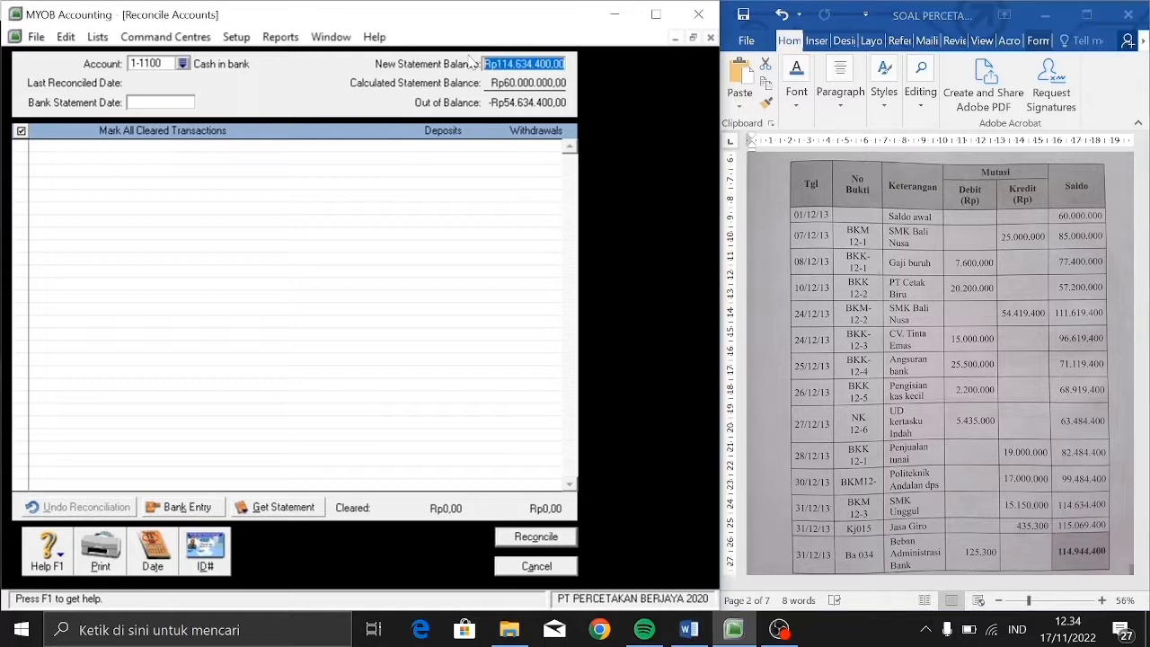
type("114")
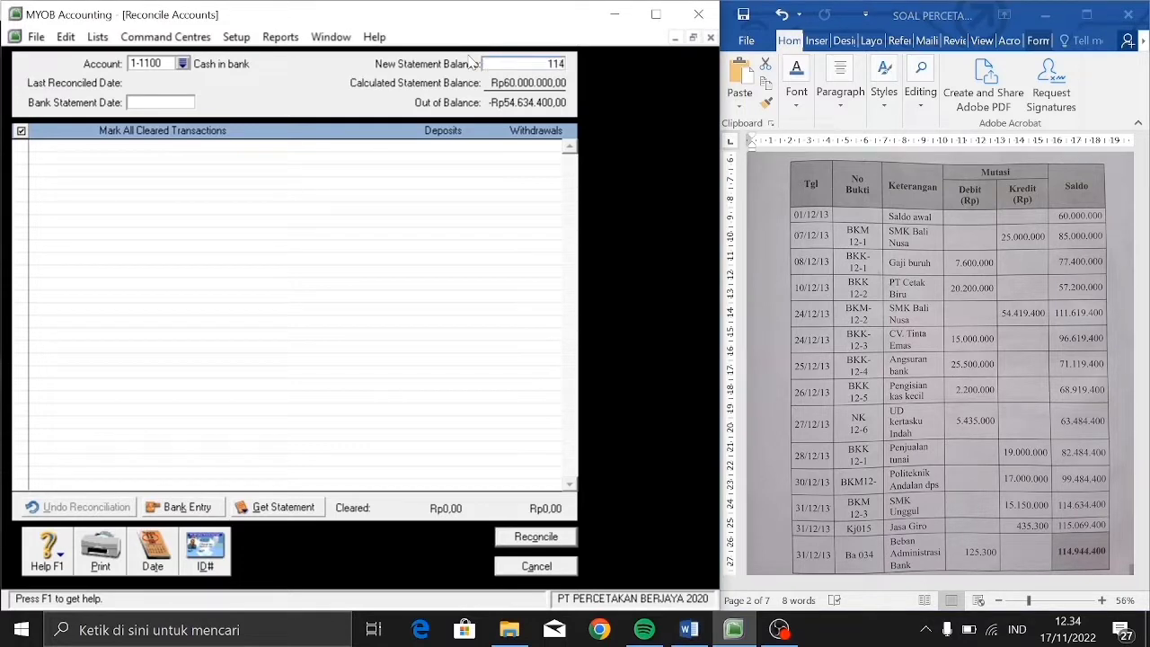
type(".944.400")
key("Tab")
Set the bank statement date of the reconciliation to 31/12/2020.
type("31/12/")
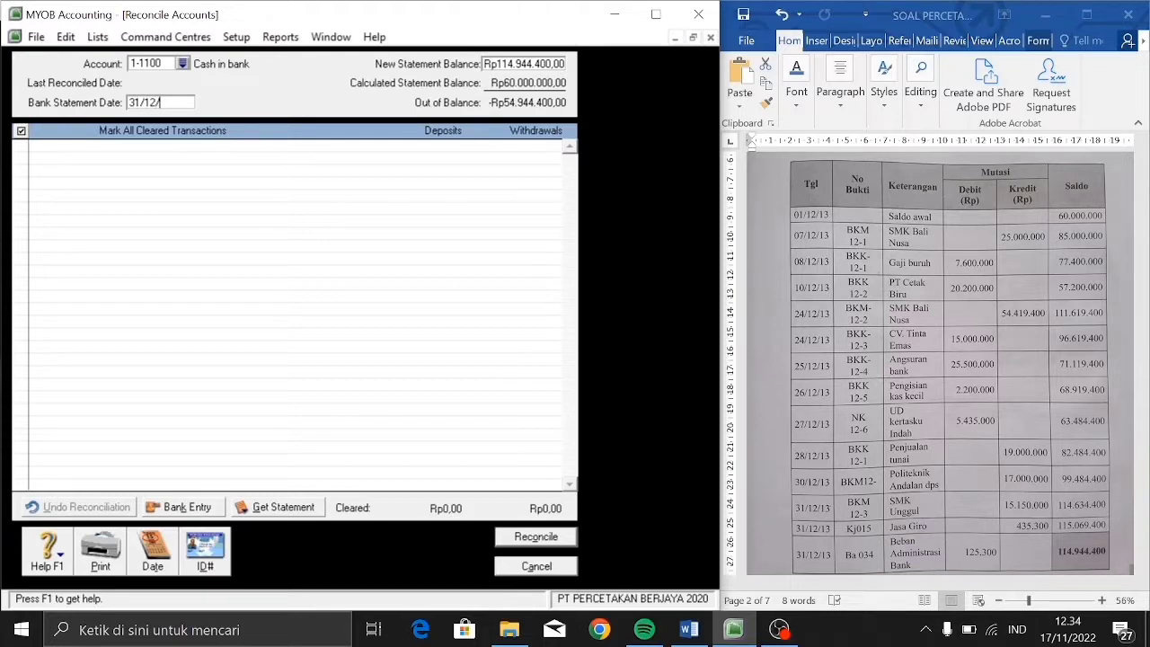
type("2020")
key("Tab")
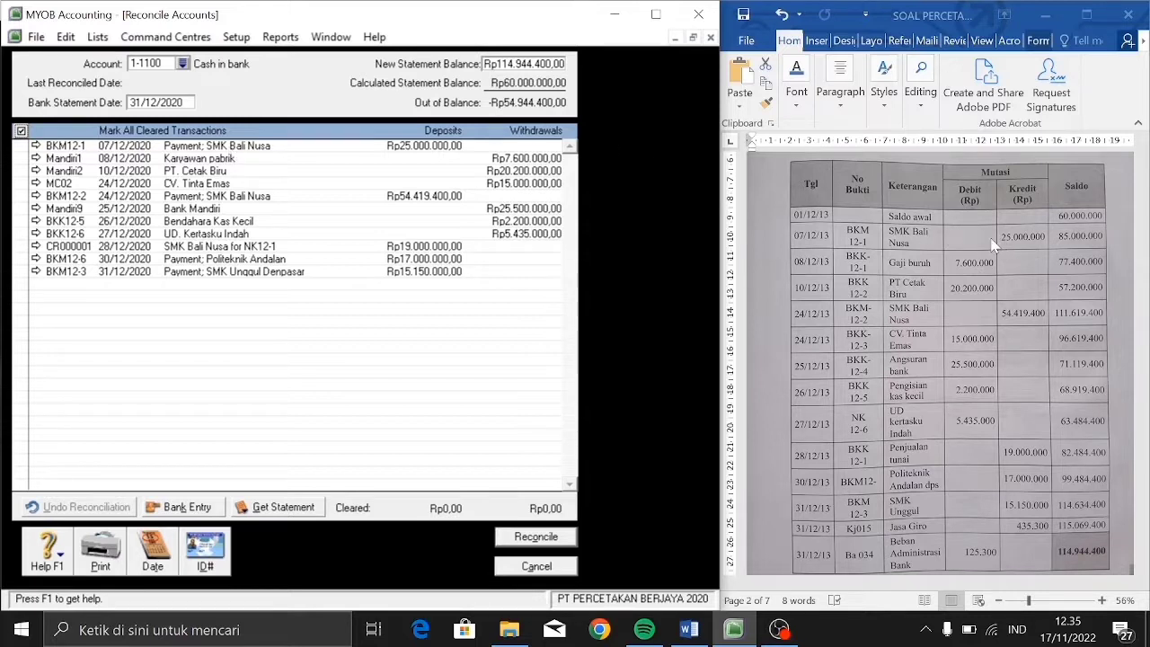
Mark all listed December transactions as cleared, from BKM12-1 on 07/12/2020 through BKM12-3 on 31/12/2020.
left_click(20, 146)
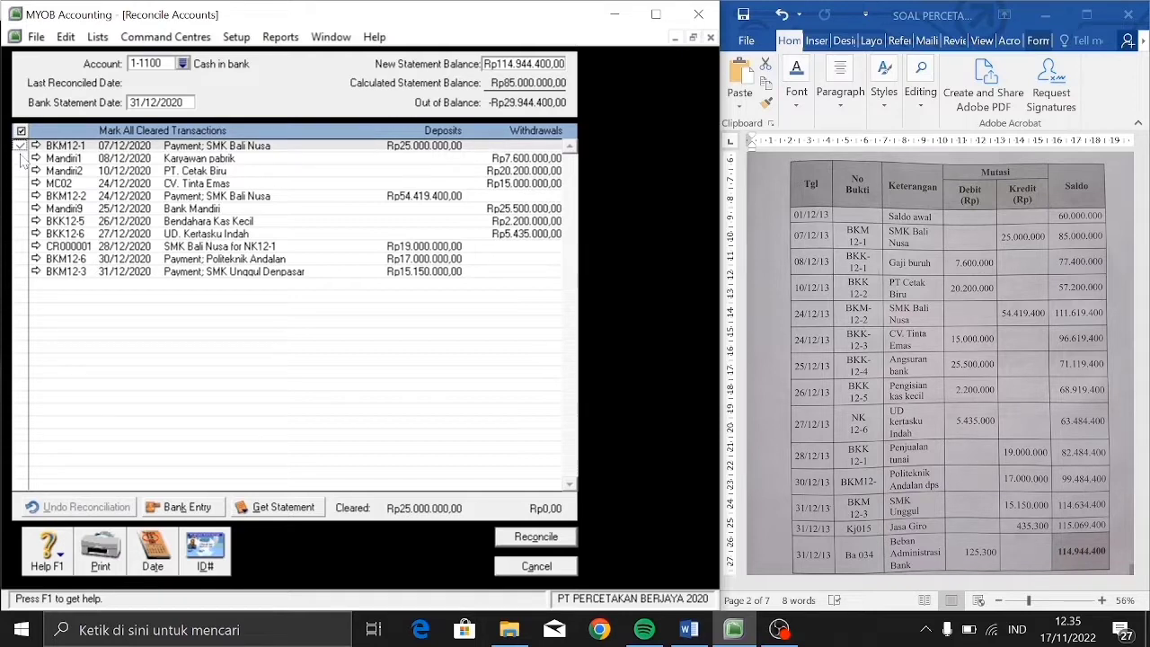
left_click(20, 158)
left_click(19, 171)
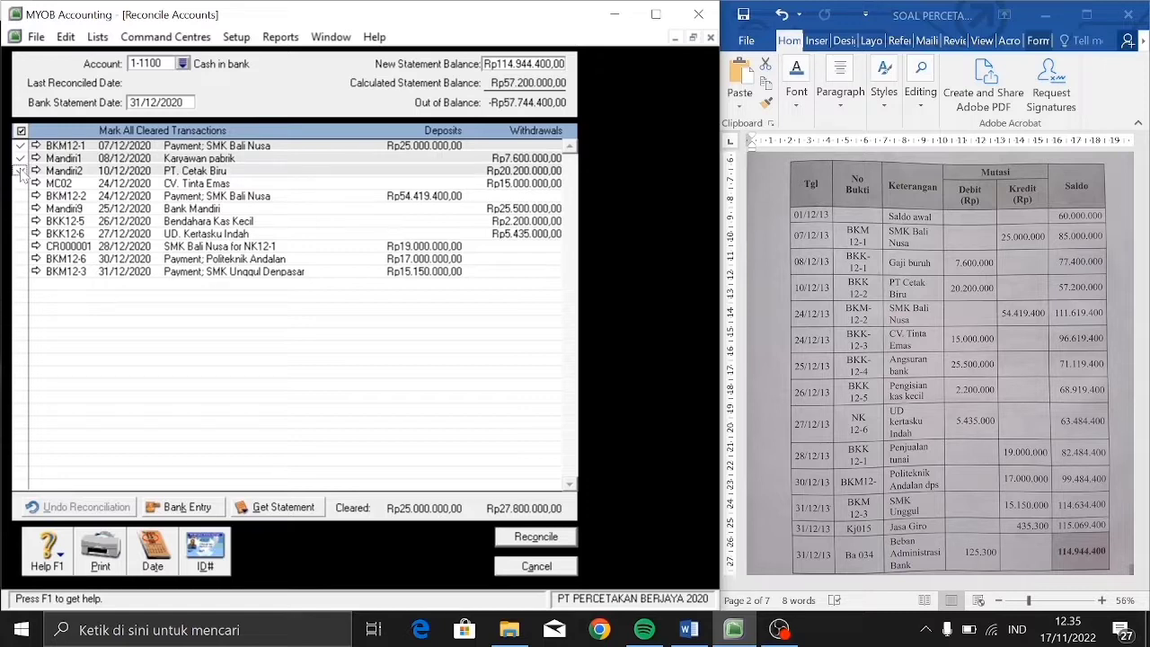
left_click(20, 183)
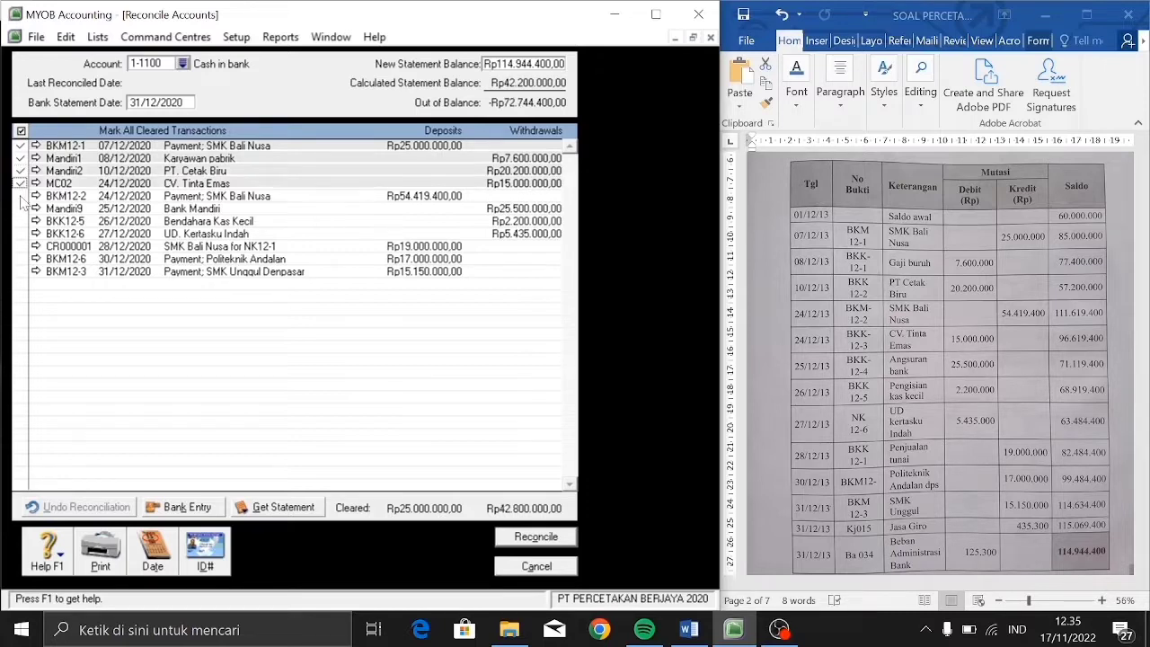
left_click(20, 196)
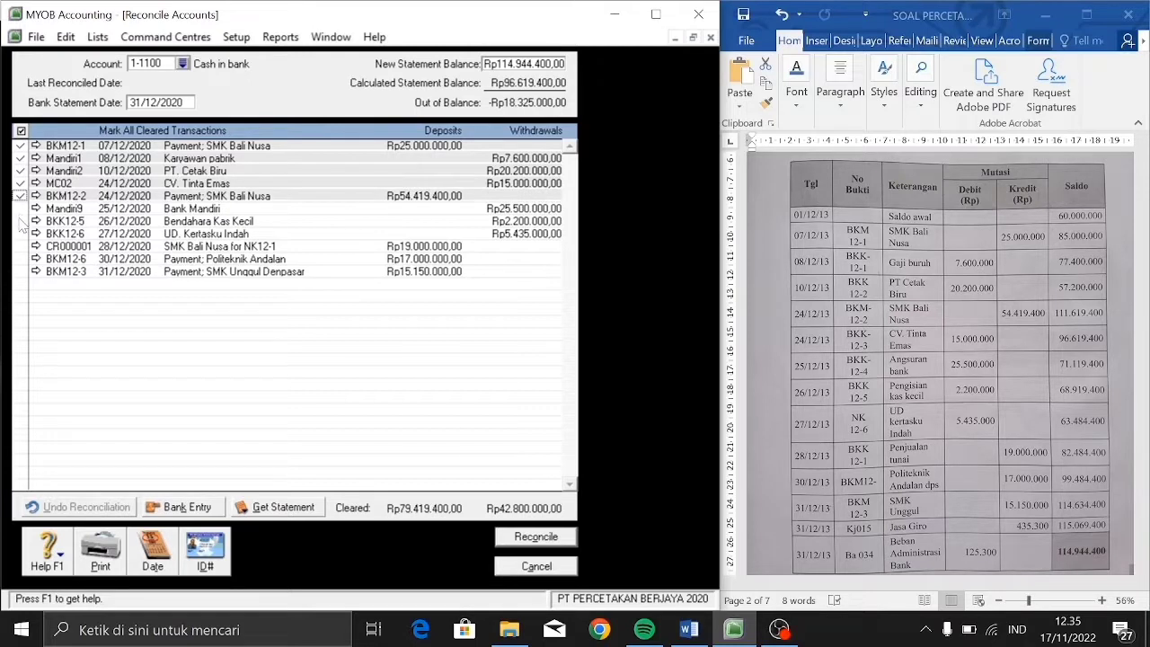
left_click(20, 208)
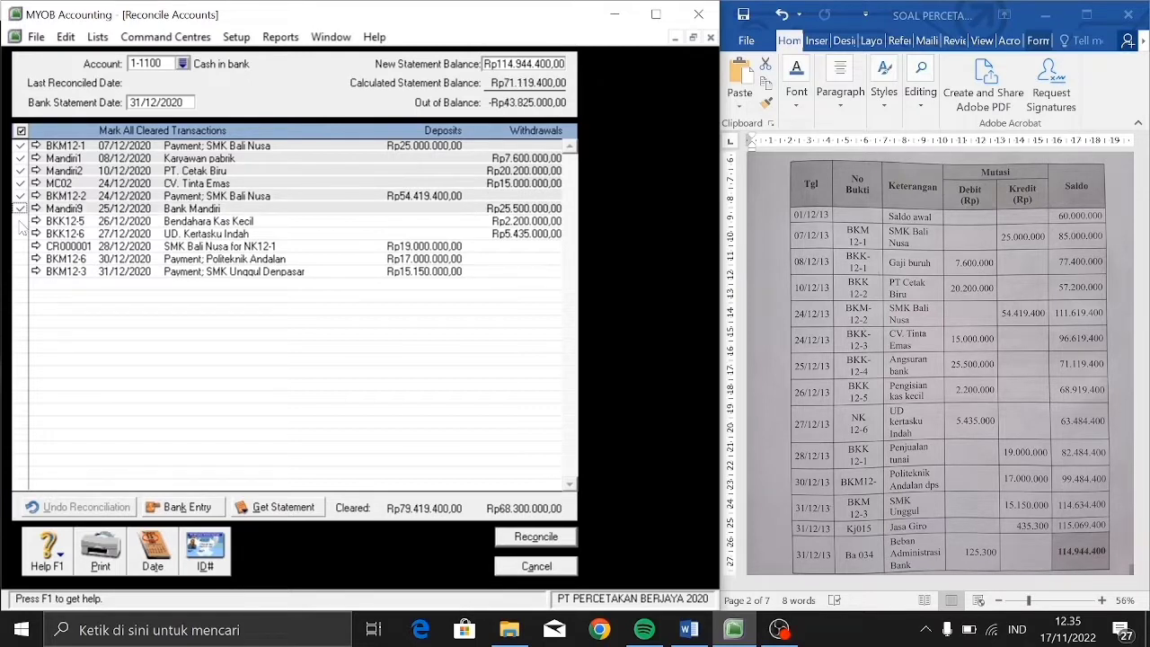
left_click(20, 221)
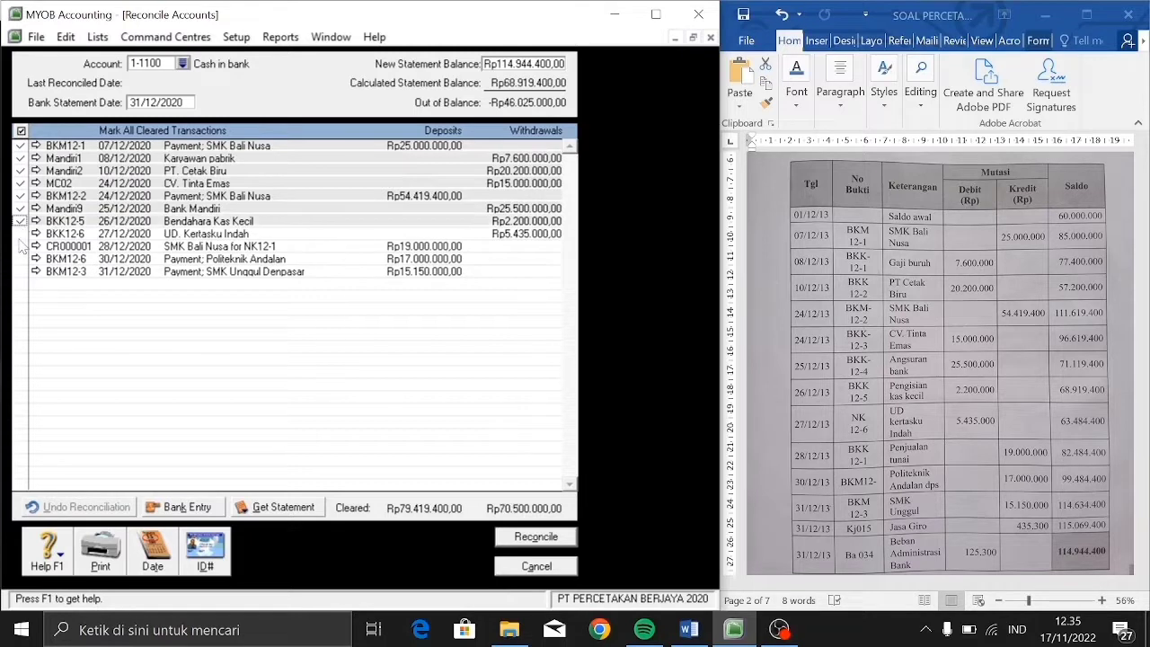
left_click(19, 235)
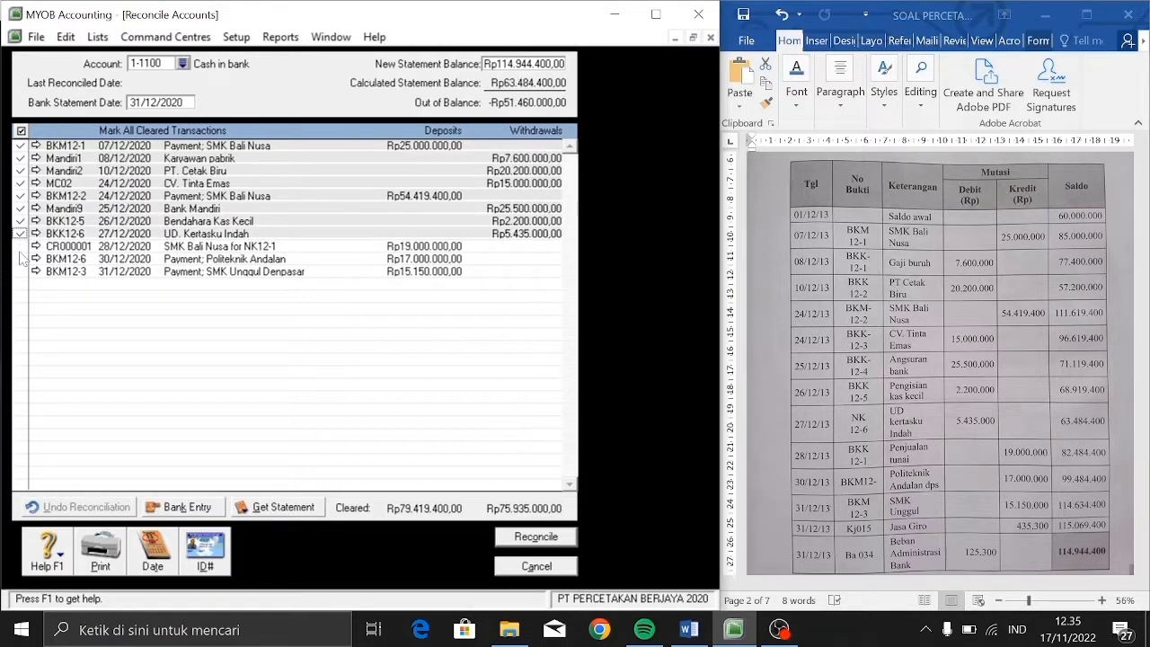
left_click(20, 247)
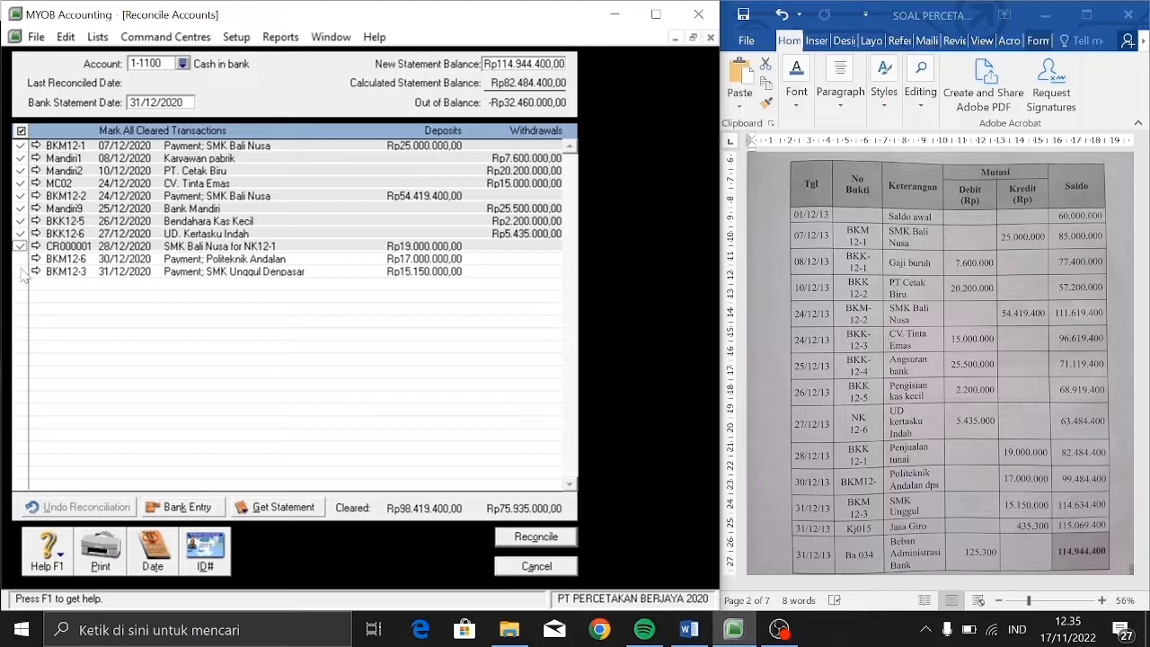
left_click(20, 259)
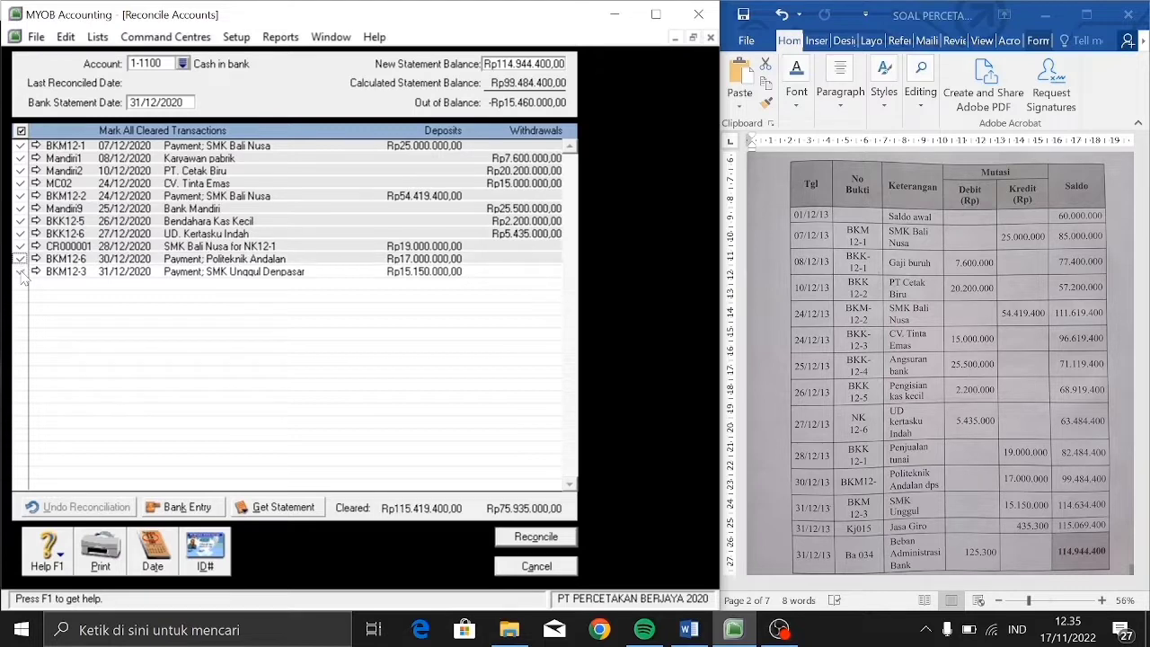
left_click(20, 271)
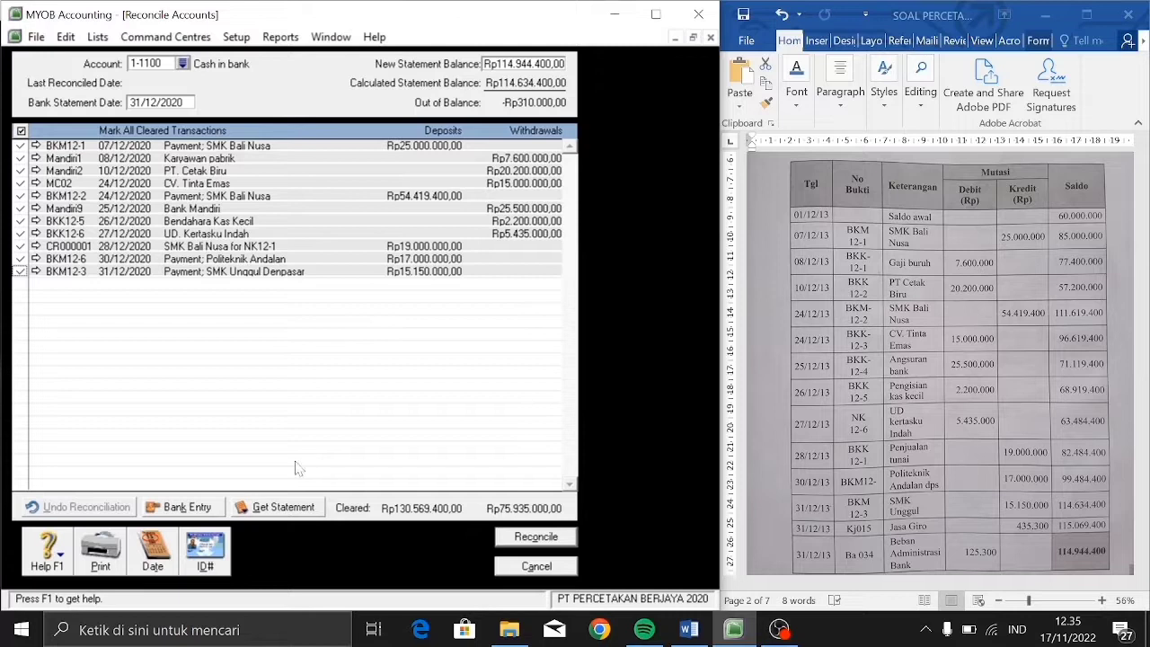
Start a bank entry for the memorial document, with a service charge amount of Rp125.300 and ID BMP12-1.
left_click(207, 509)
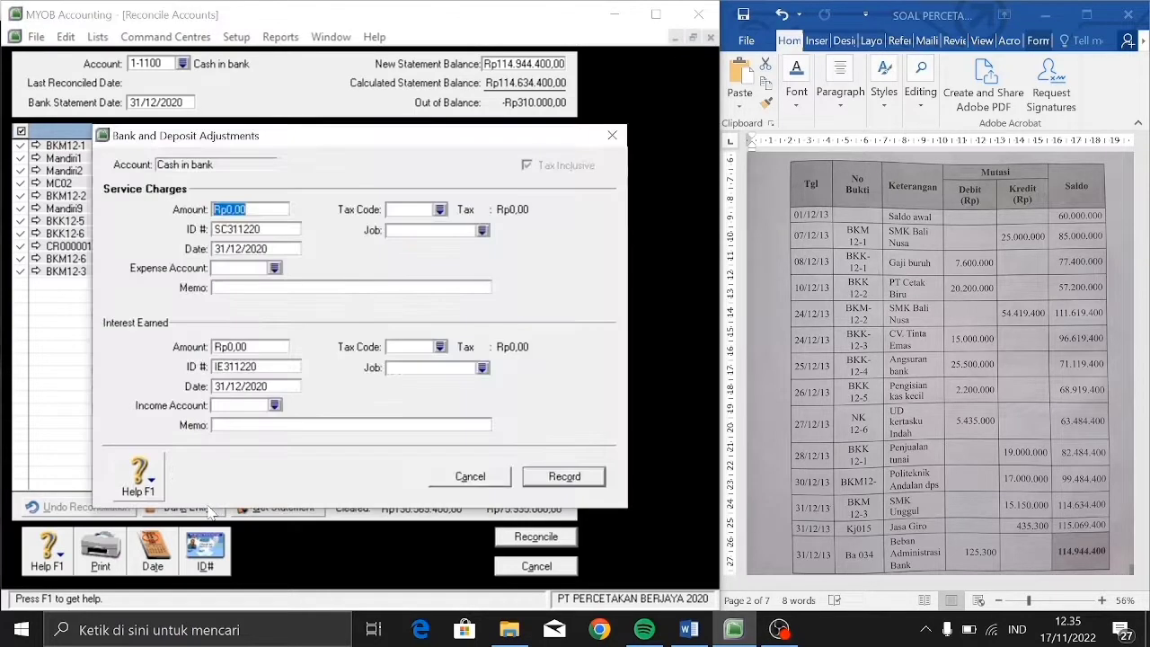
left_click(1143, 447)
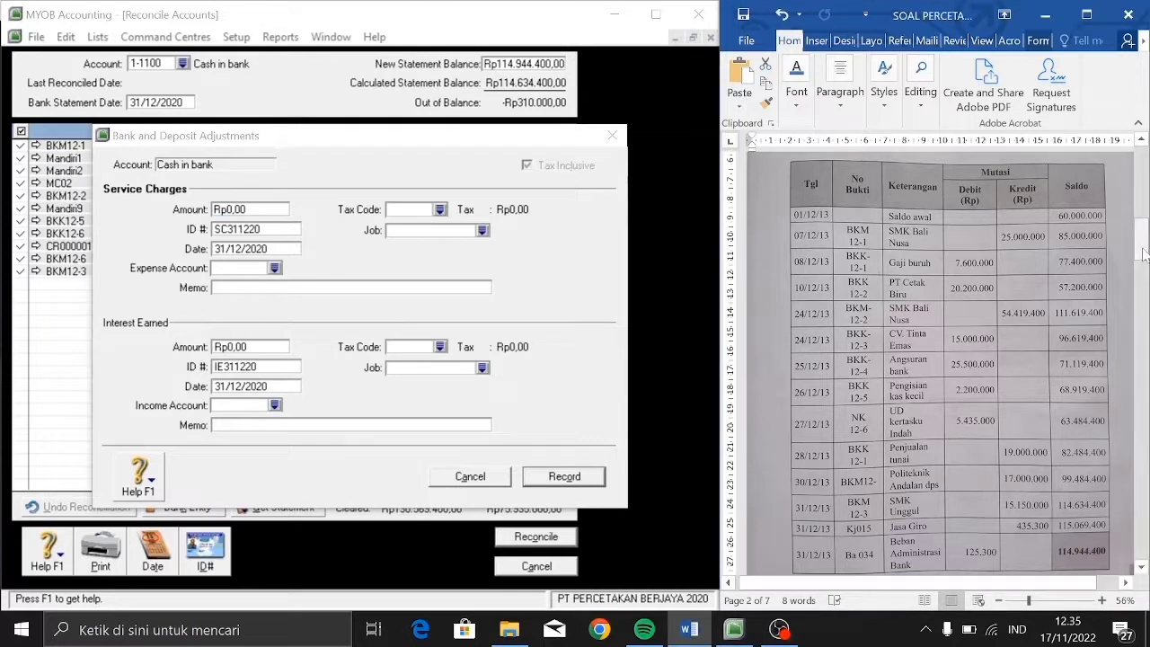
left_click_drag(1142, 245, 1143, 241)
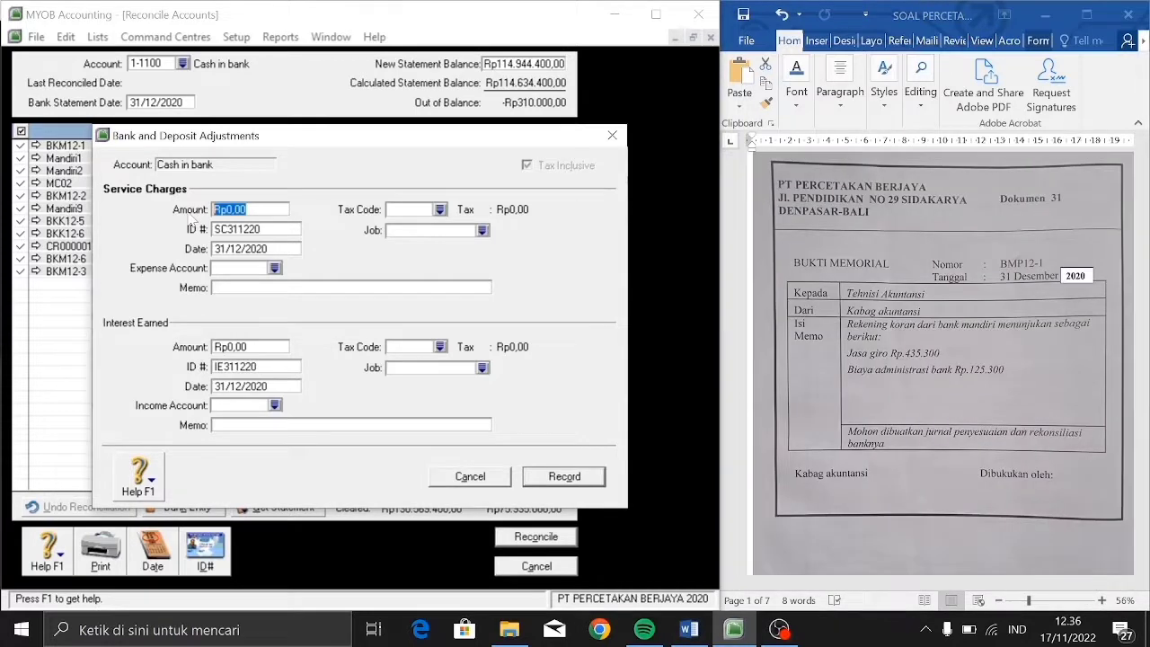
type("125300")
key("Tab")
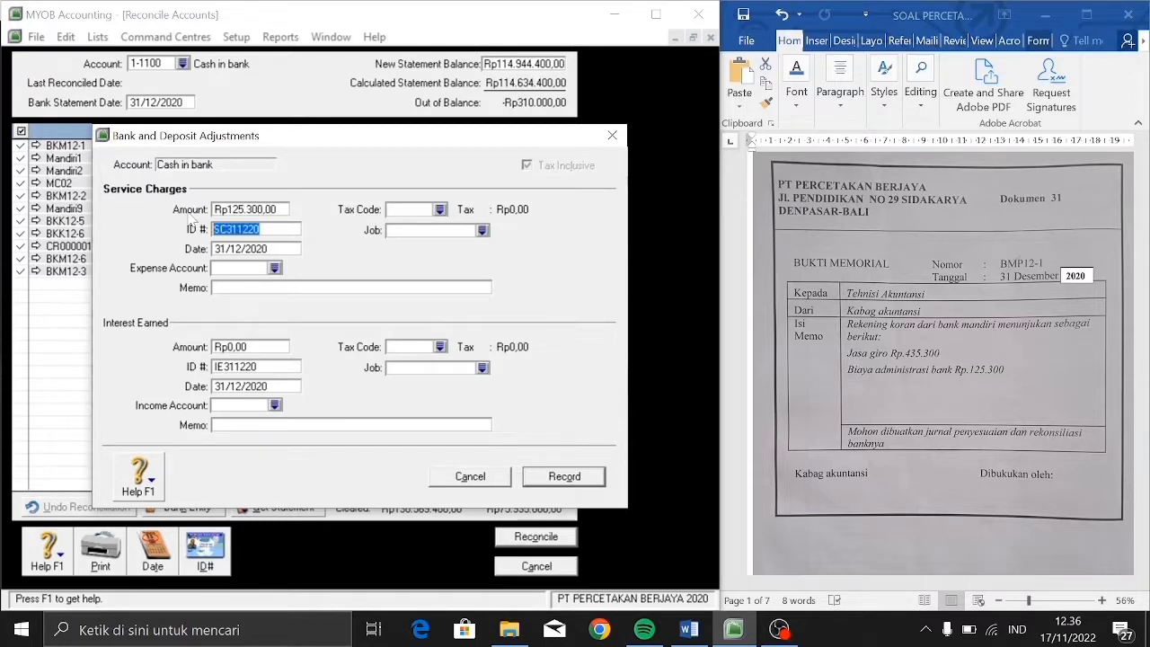
type("BMP12-1")
key("Tab")
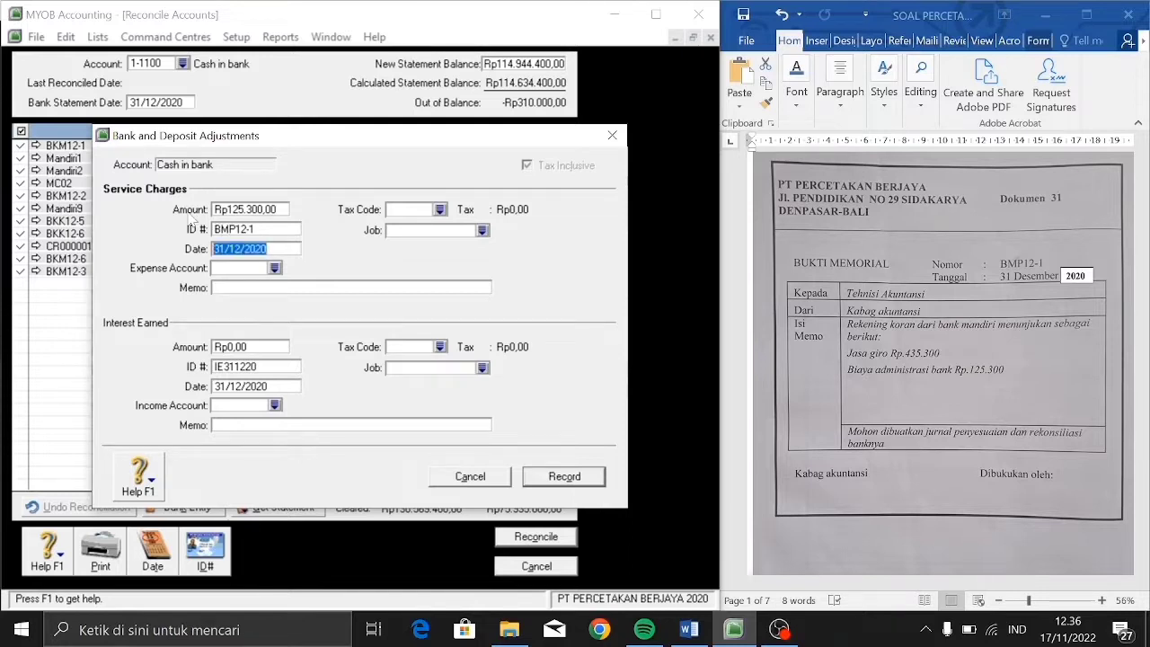
Assign the service charge to expense account 9-1000 Bank Service Charge and enter the memo "Bank Service Charge".
key("Tab")
type("6")
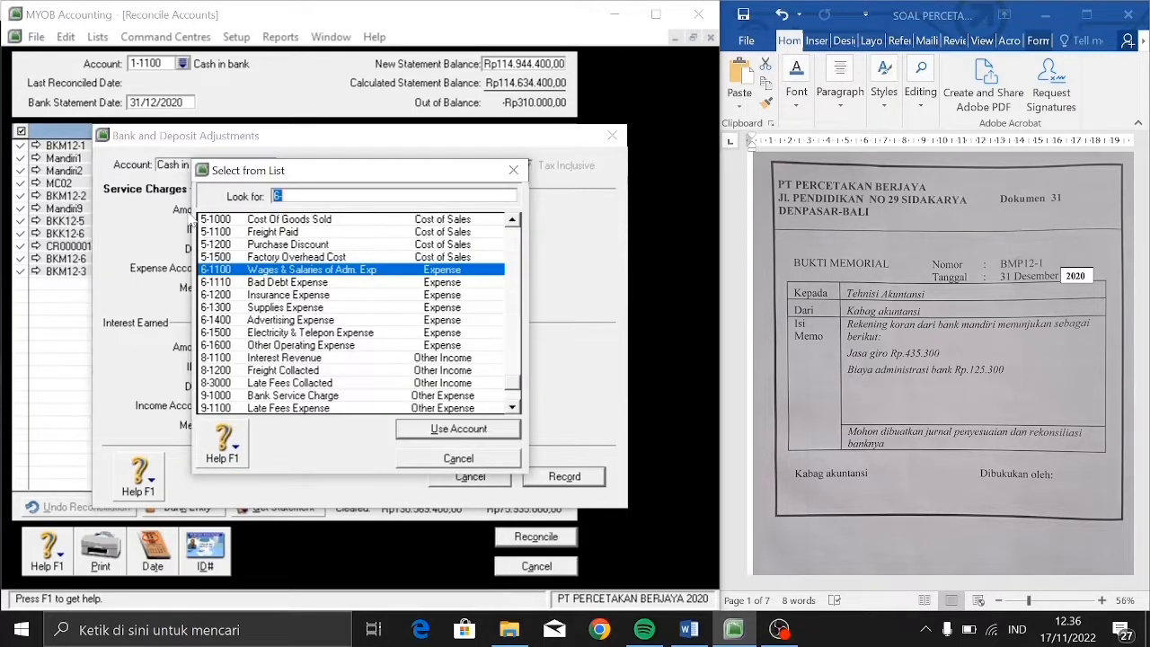
type("9")
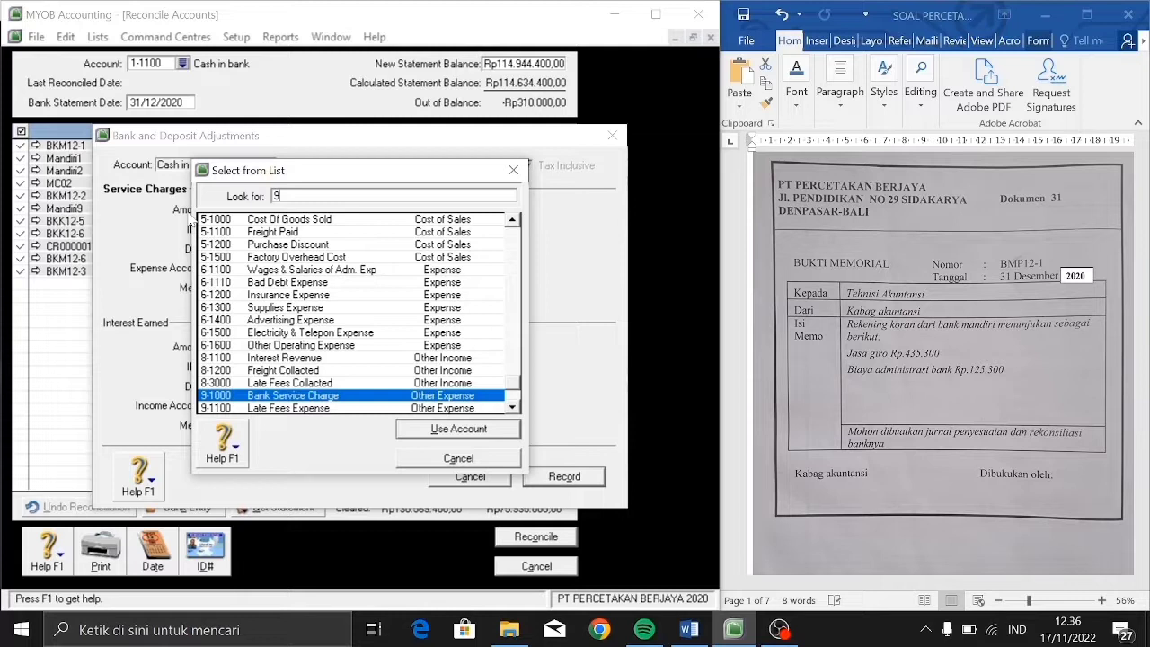
left_click(428, 435)
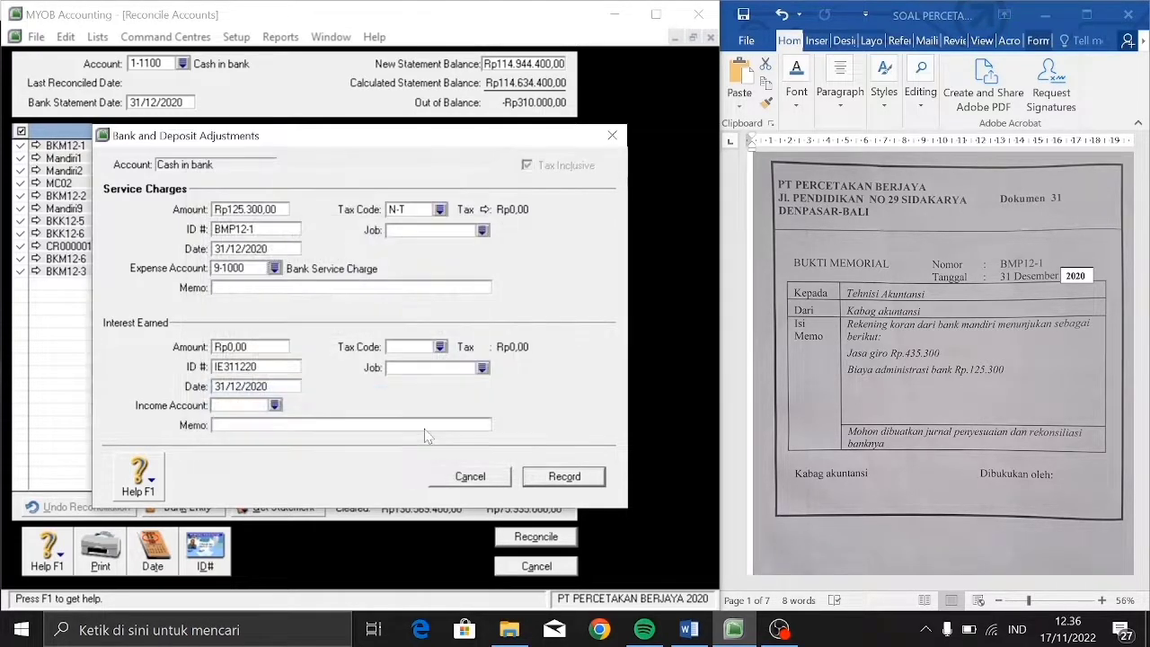
left_click(270, 288)
type("Bank Service Charge")
Enter the interest earned amount of Rp435.300 with ID BMP12-1.
left_click(271, 351)
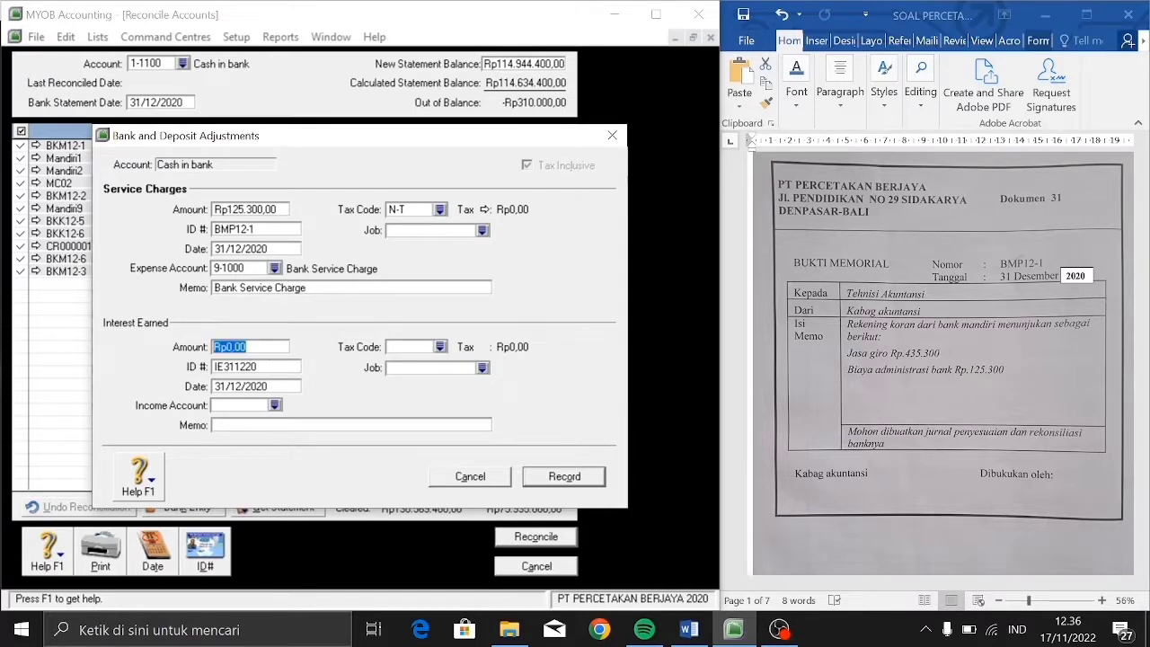
type("435")
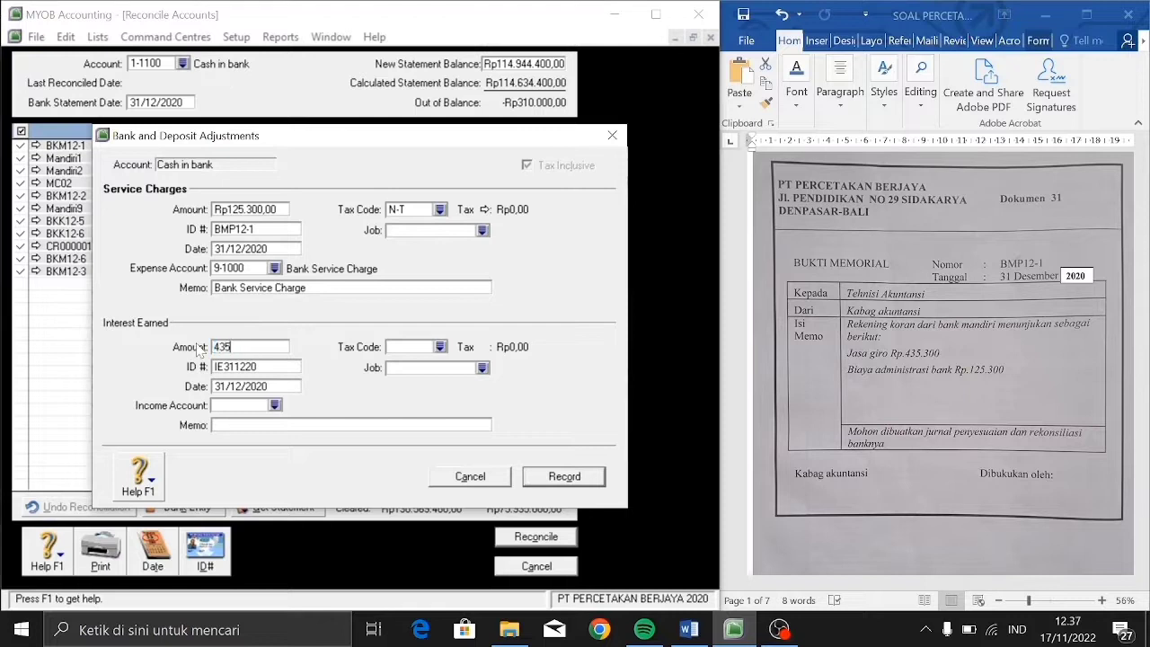
type(".300")
key("Tab")
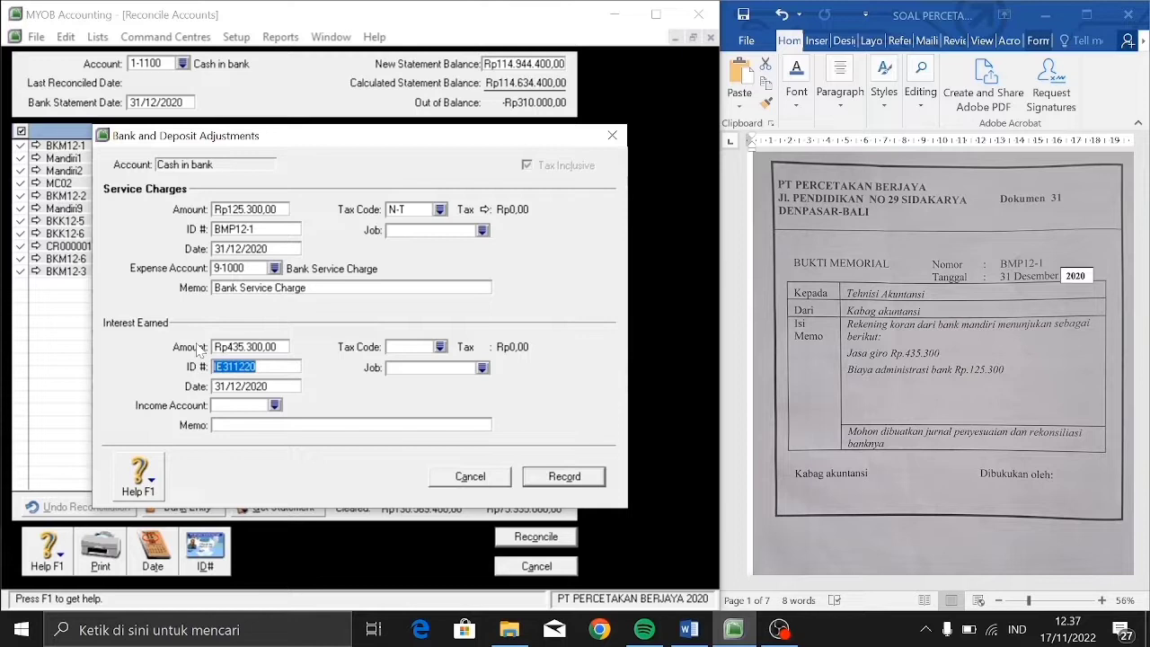
type("BMP12-1")
key("Tab")
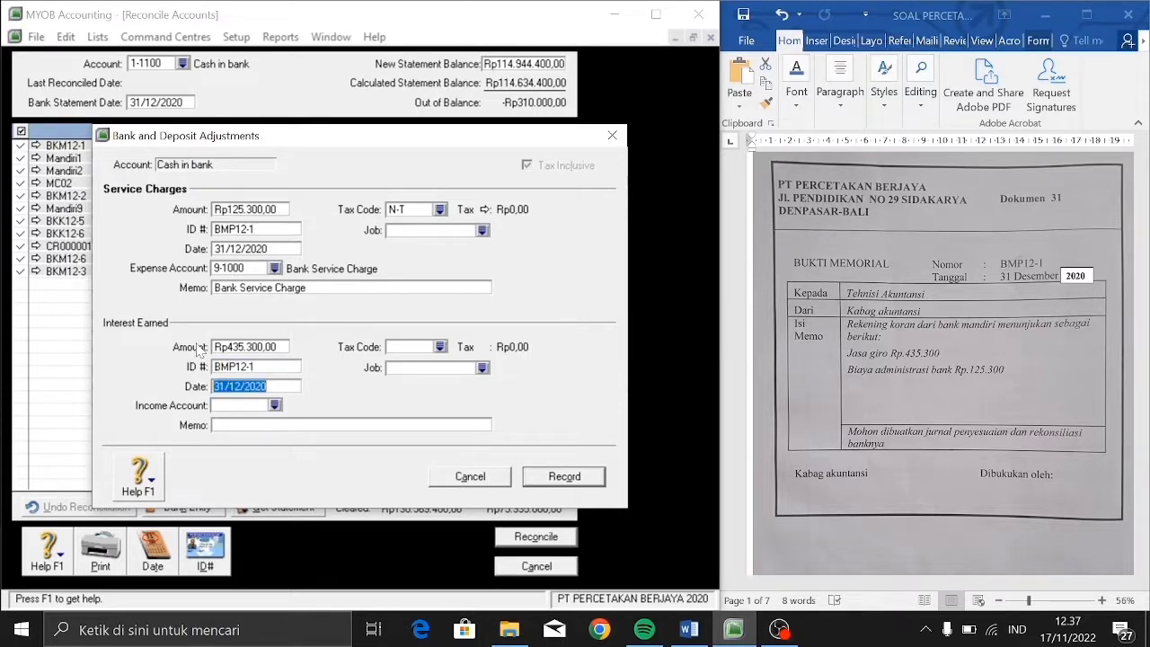
Assign the interest earned to income account 8-1100 Interest Revenue.
key("Tab")
type("4")
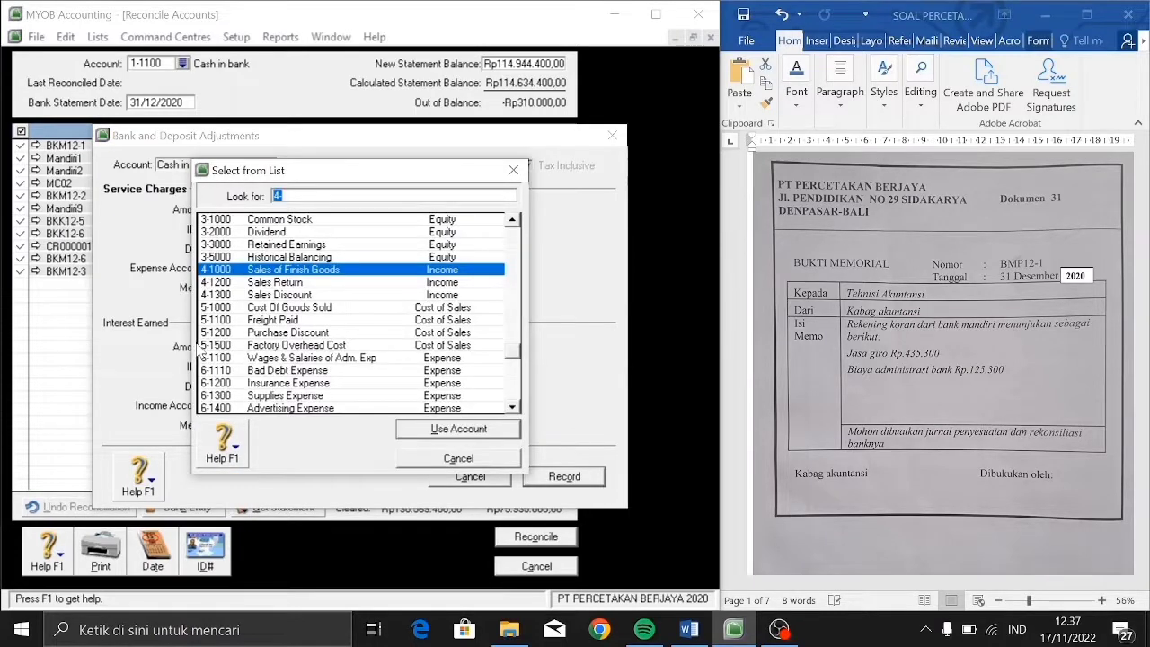
type("8")
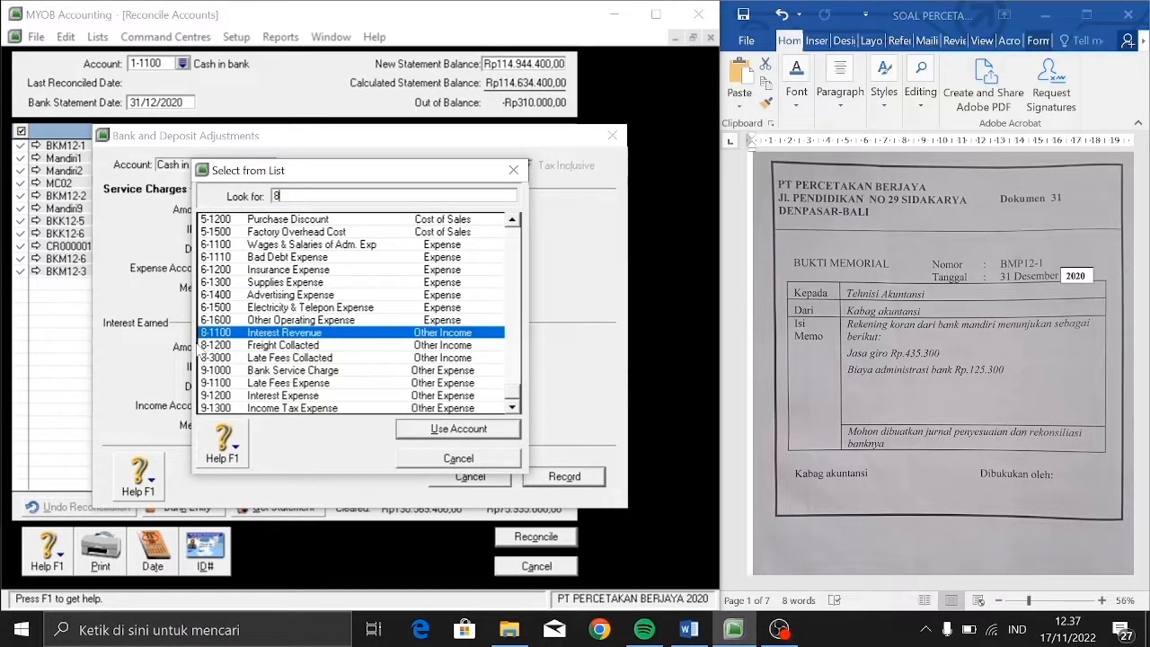
key("Return")
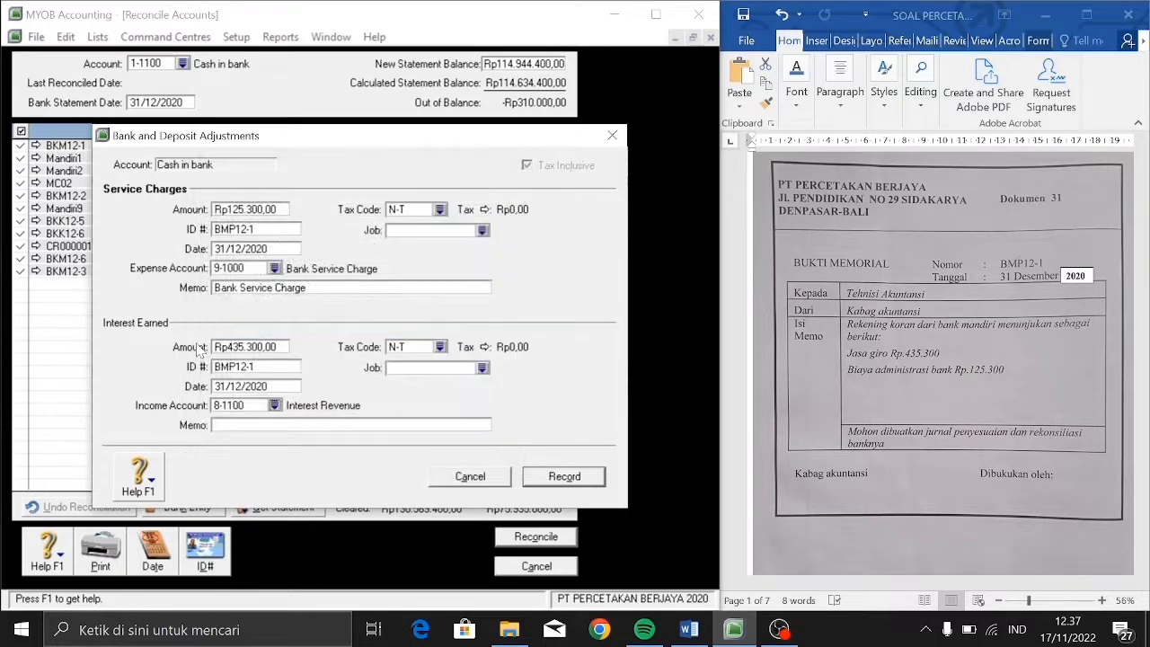
Enter the interest memo "Interest Revenue" and record the bank and deposit adjustments.
left_click(234, 427)
type("Interest Revenue")
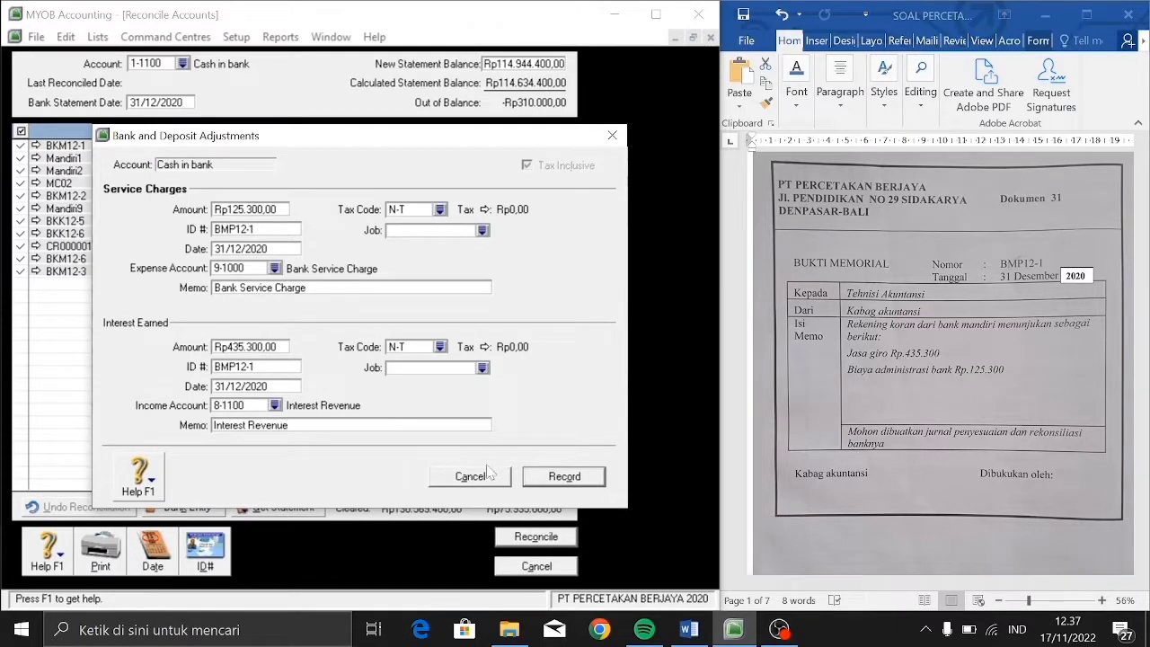
left_click(531, 482)
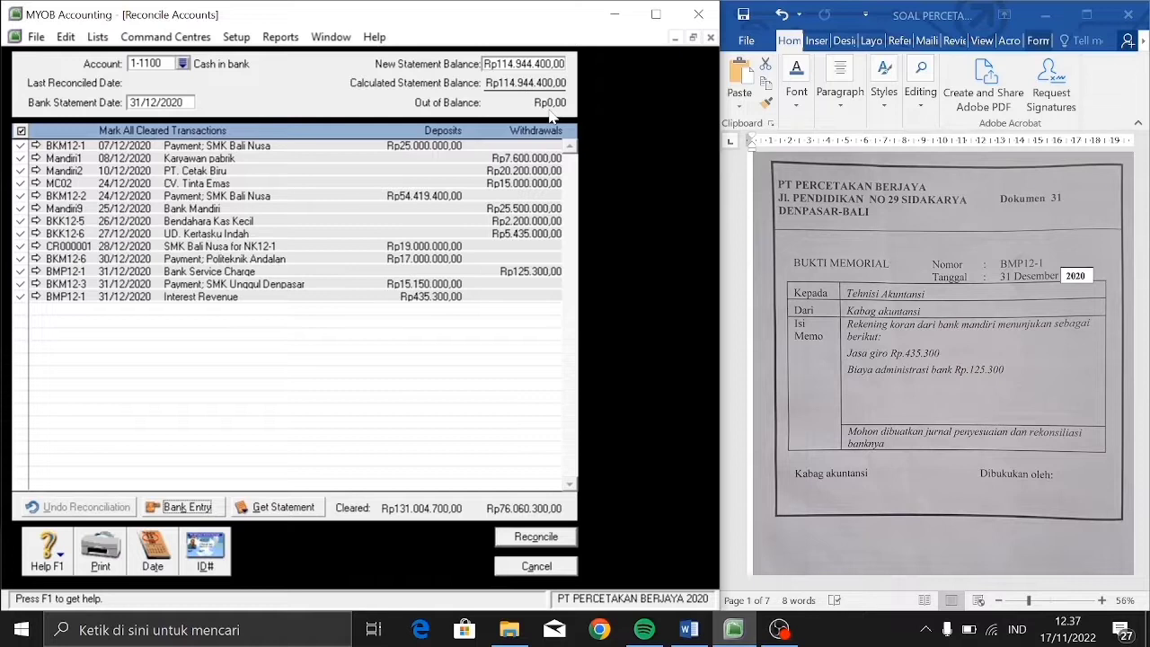
Reconcile the Cash in bank account without printing the report, and close the reconciliation.
left_click(510, 538)
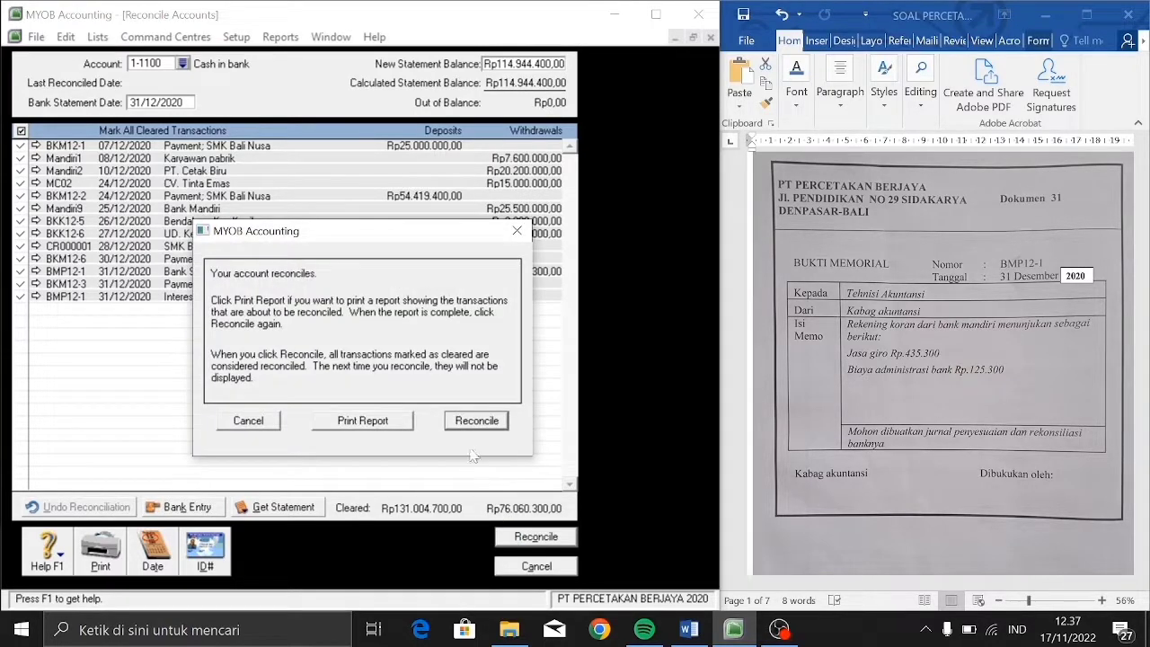
left_click(474, 422)
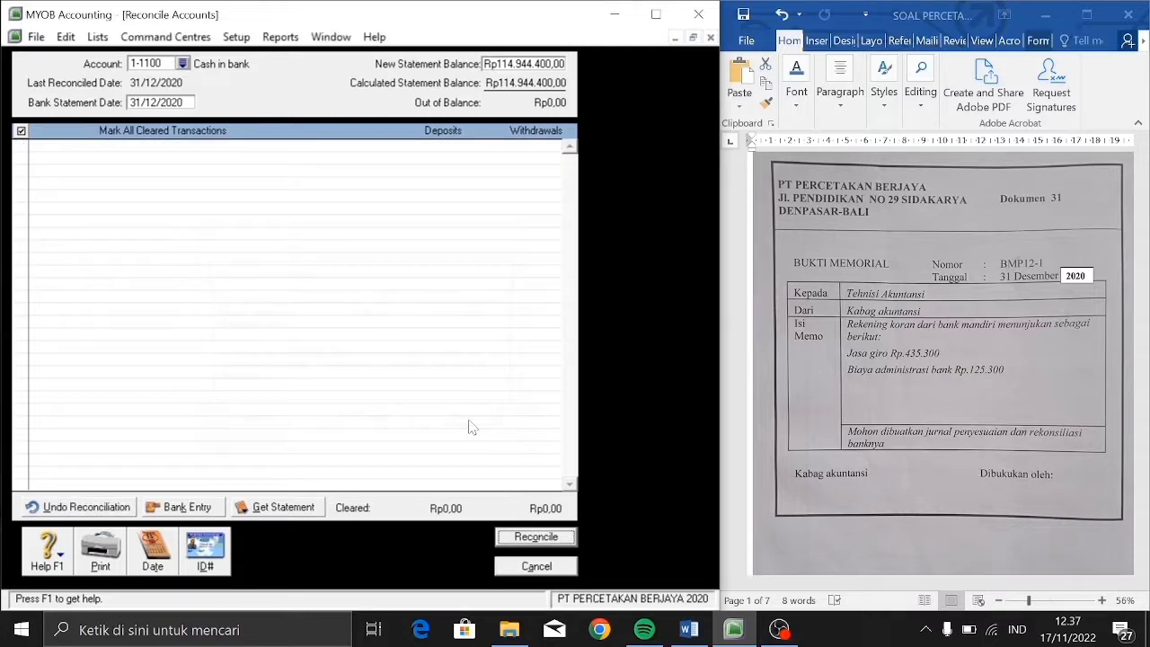
left_click(537, 566)
Start an inventory count for Dokumen 32 with counted quantities of 15 for Nota, 10 for Pulpen and 14 for Kuitansi.
left_click_drag(1141, 166, 1141, 303)
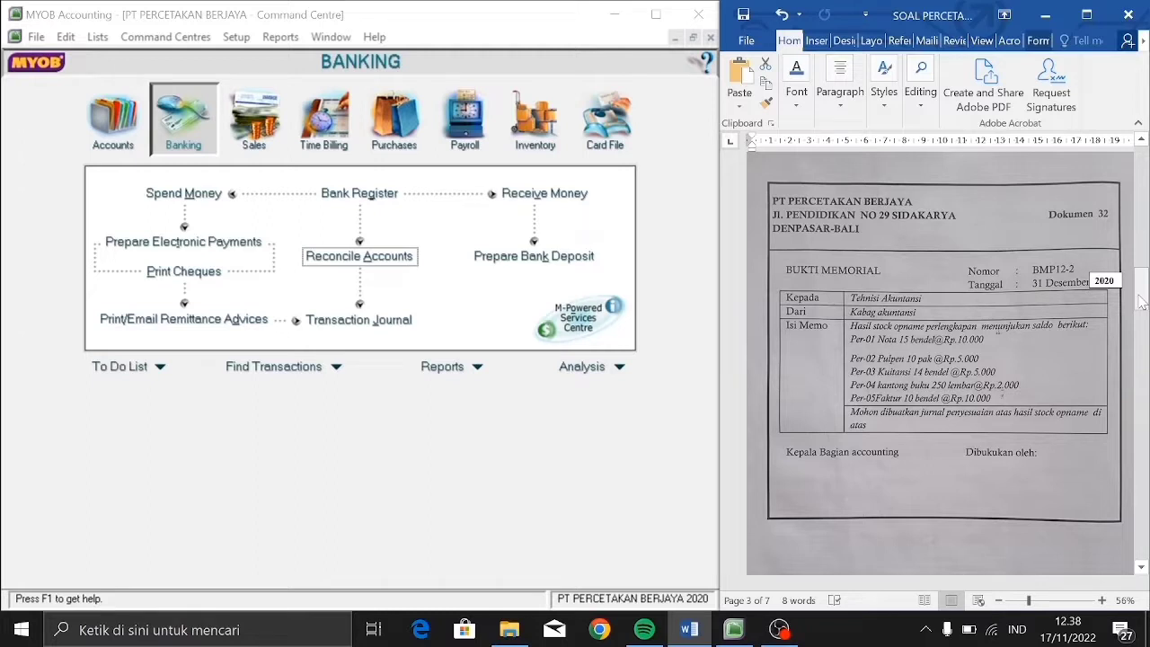
left_click(532, 131)
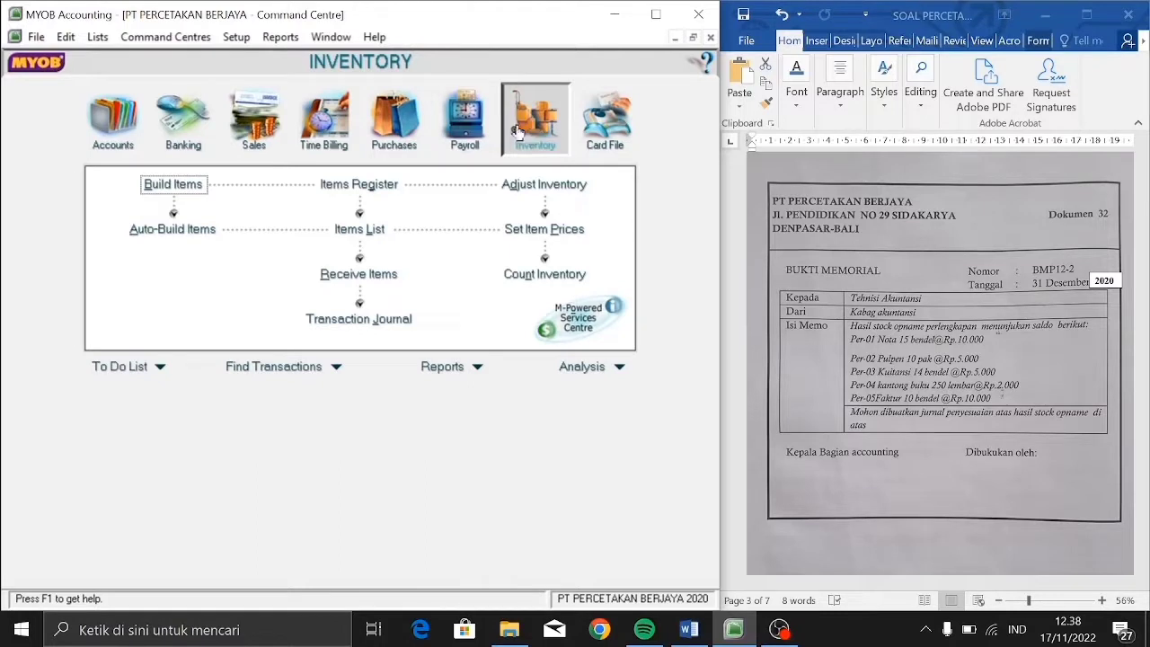
left_click(539, 274)
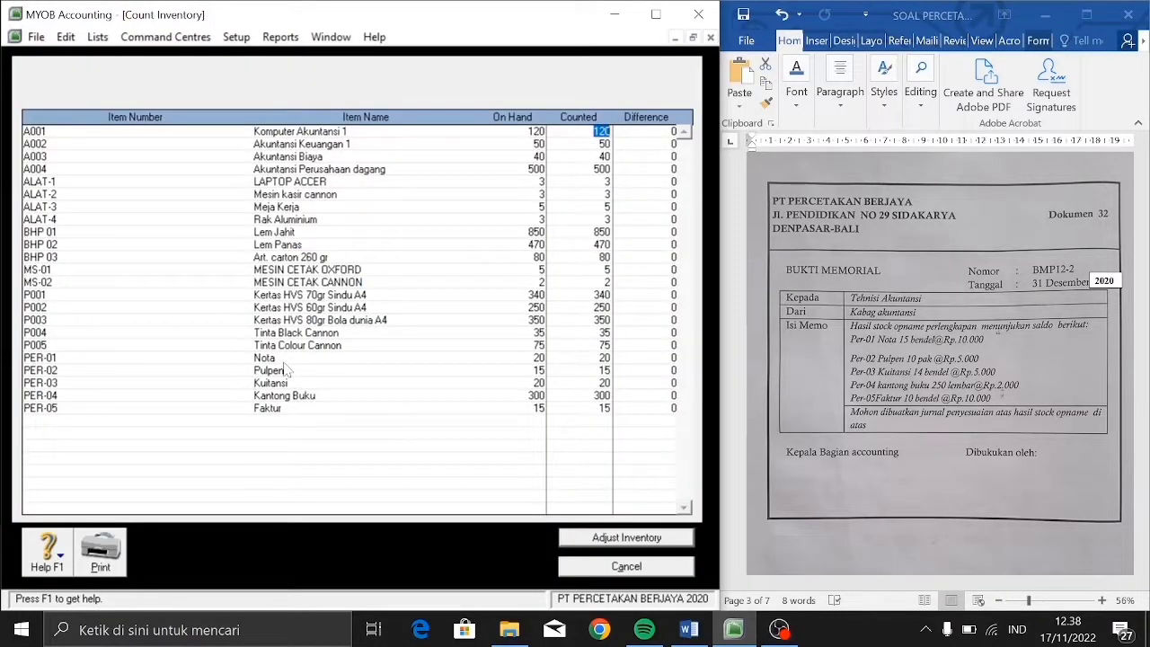
left_click(598, 359)
type("15")
left_click(604, 369)
type("10")
key("Tab")
type("14")
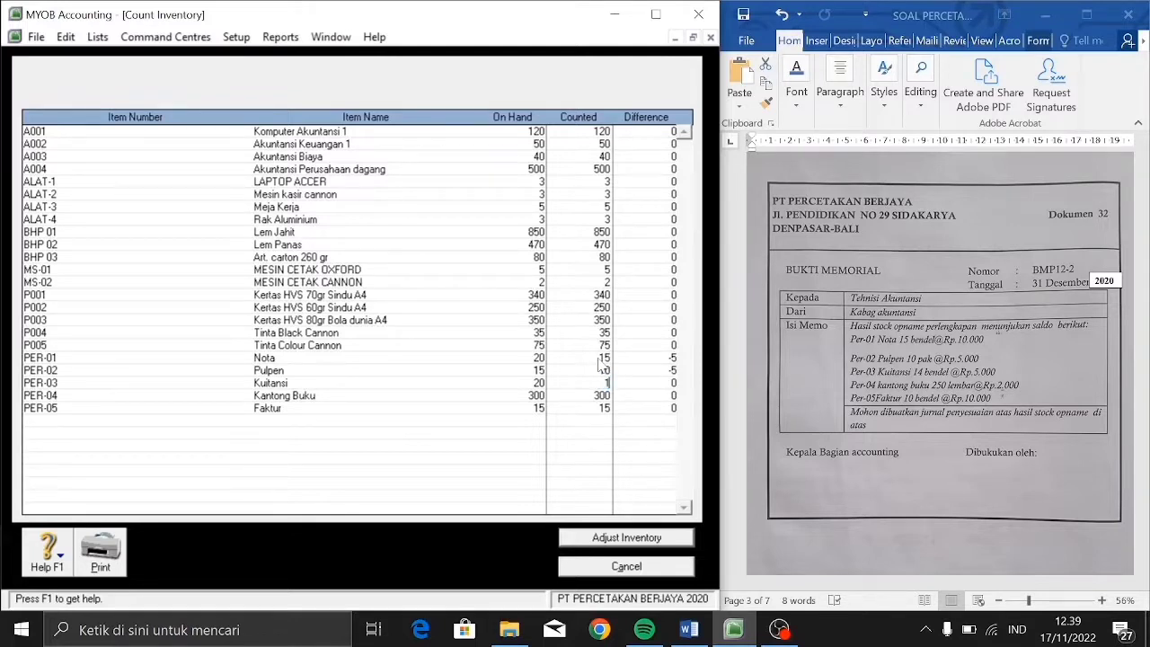
Set the counted quantities to 250 for Kantong Buku and 10 for Faktur.
key("Tab")
type("250")
key("Tab")
type("10")
key("Tab")
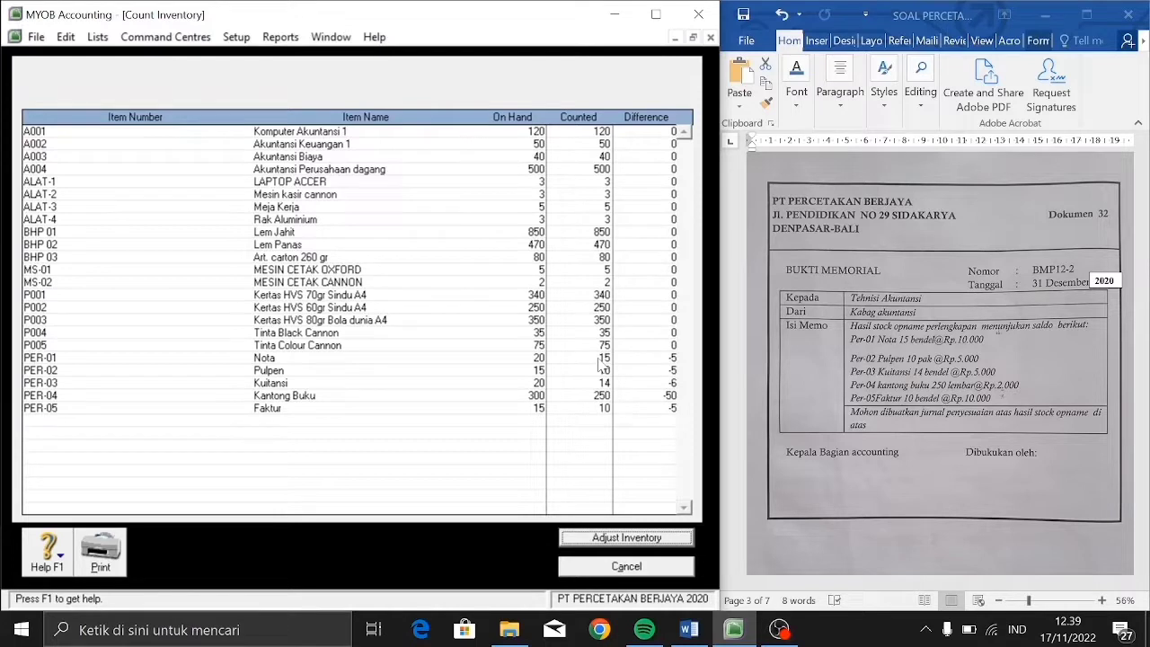
Prepare the inventory adjustment from the count, using 6-1300 Supplies Expense as the default adjustment account.
left_click(655, 541)
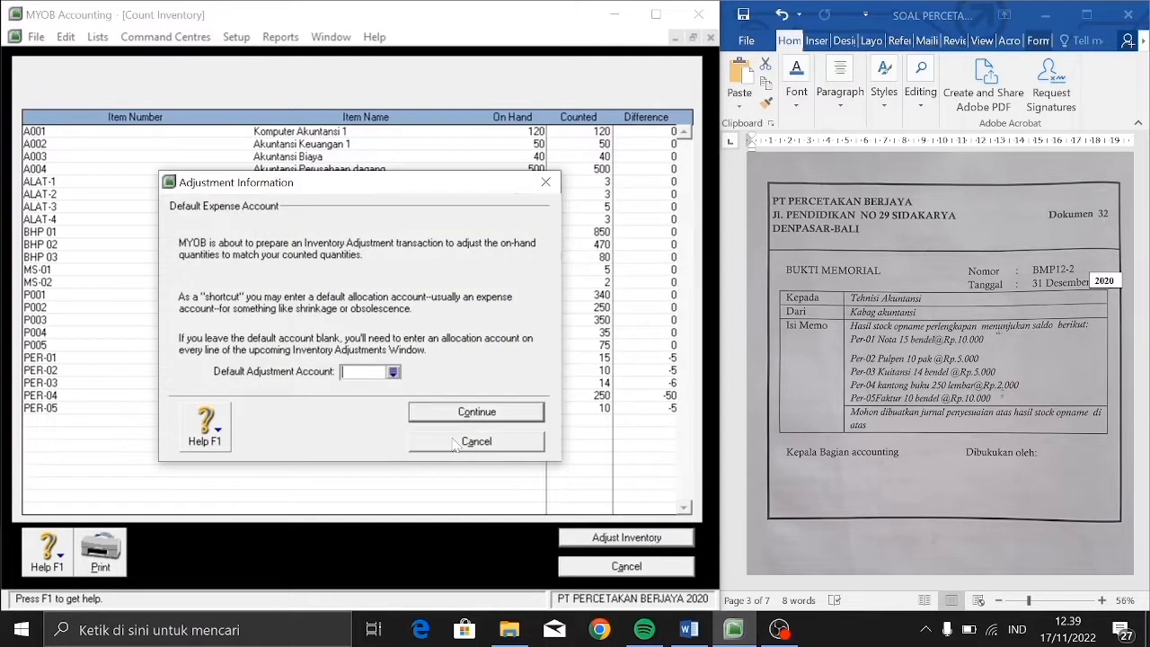
left_click(393, 371)
type("6")
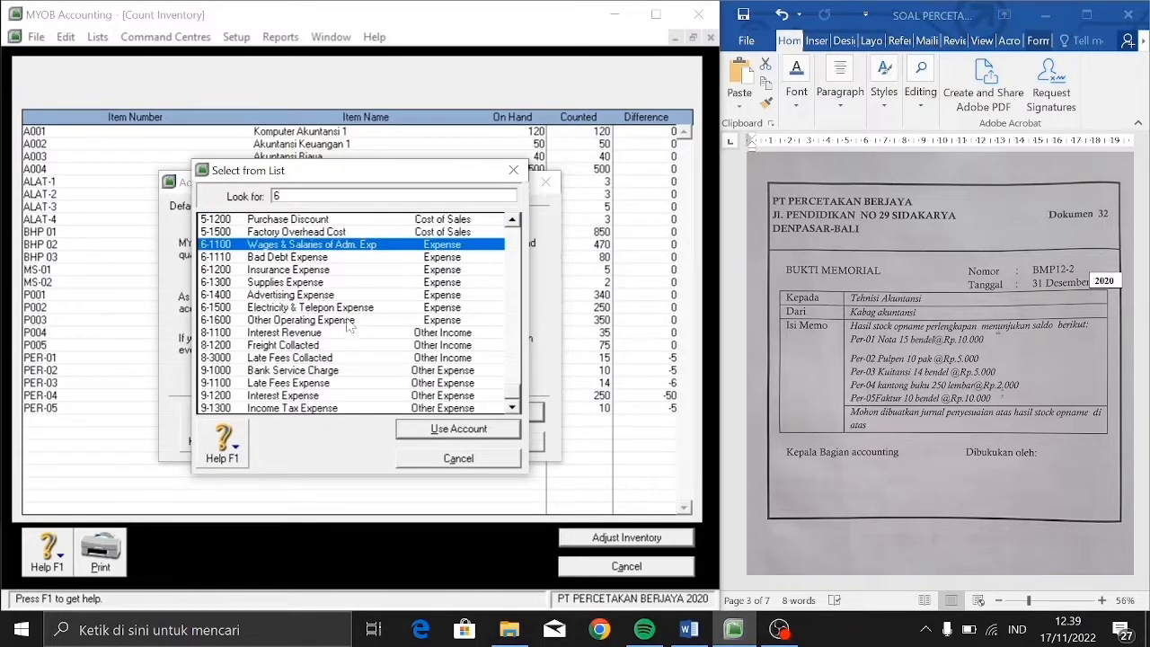
left_click(334, 283)
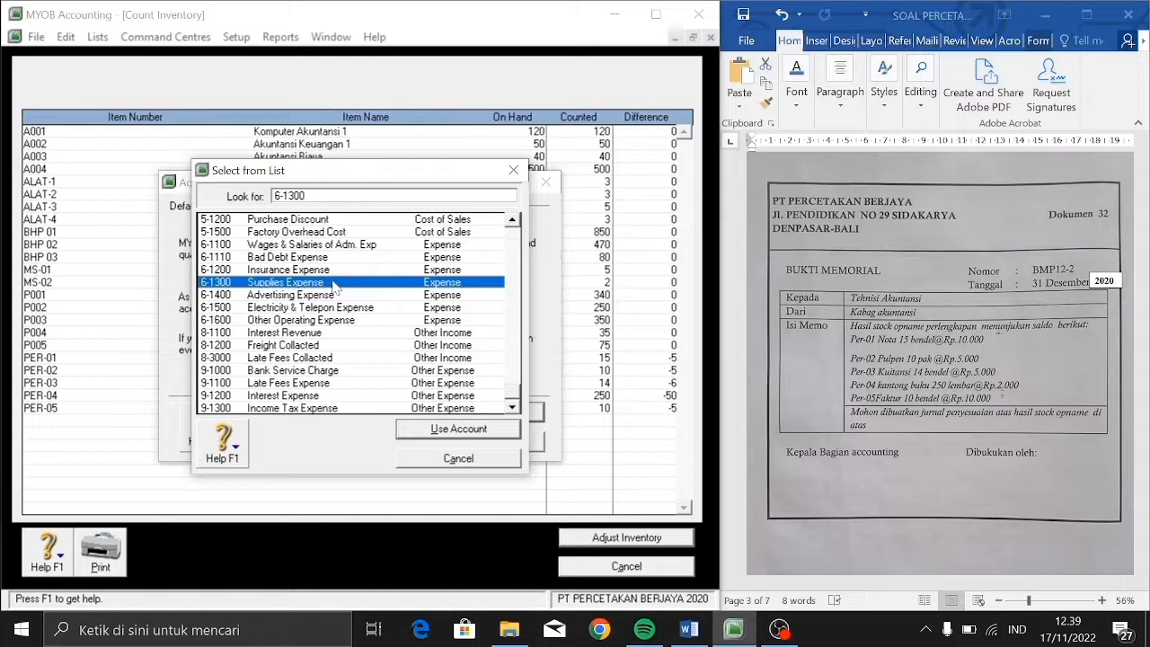
left_click(458, 429)
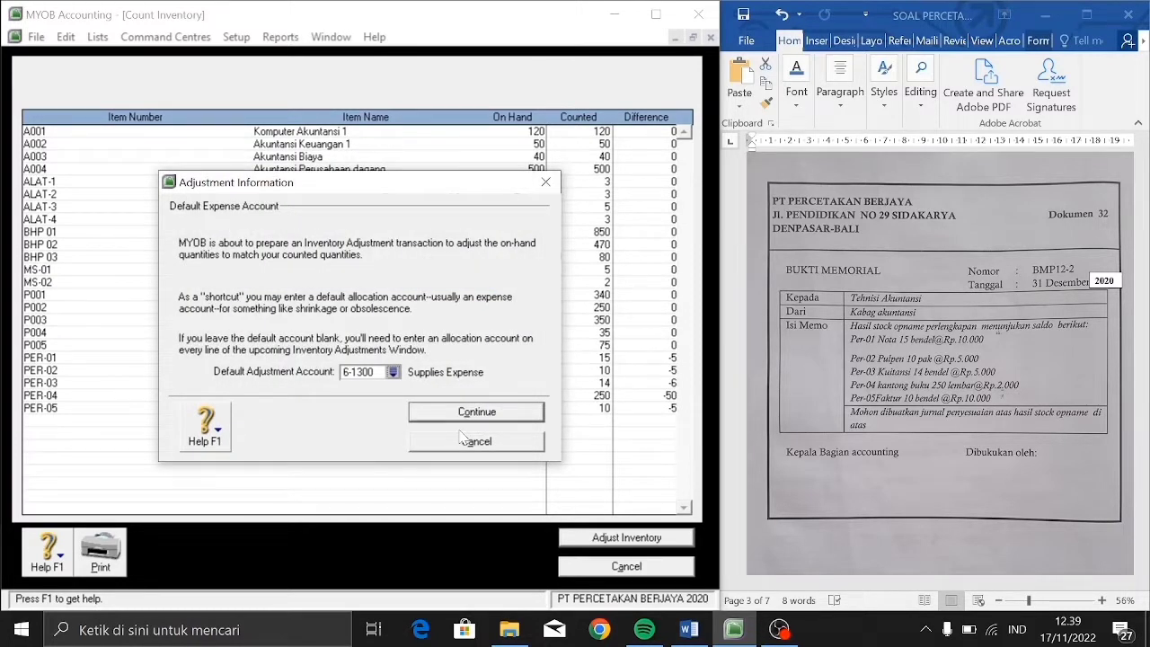
left_click(477, 412)
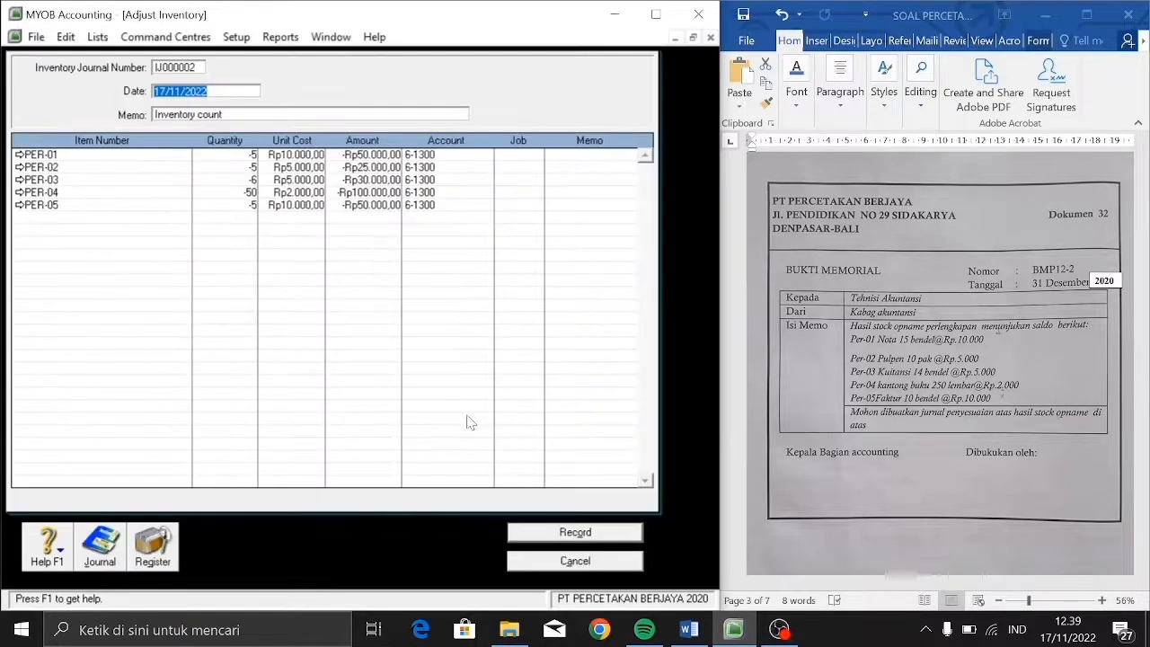
Fill in the adjustment header with journal number BMP12-2, date 31/12/2020 and memo "Hasil stock opname perlengkapan".
left_click(195, 69)
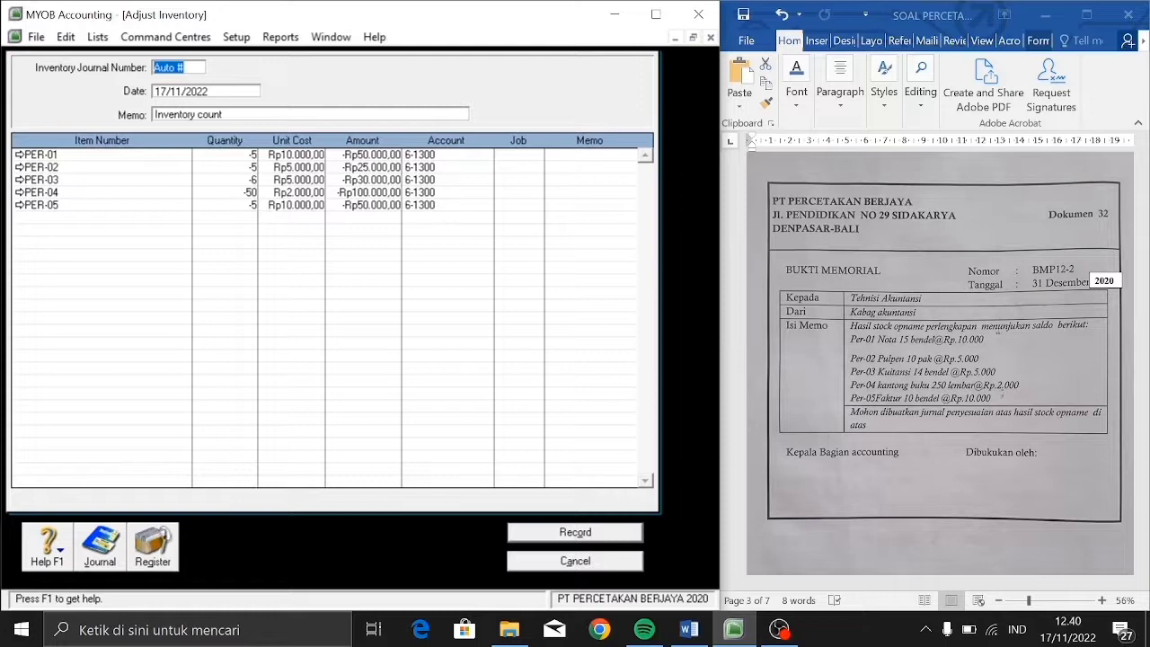
type("BMP12-2")
key("Tab")
type("31/12/2020")
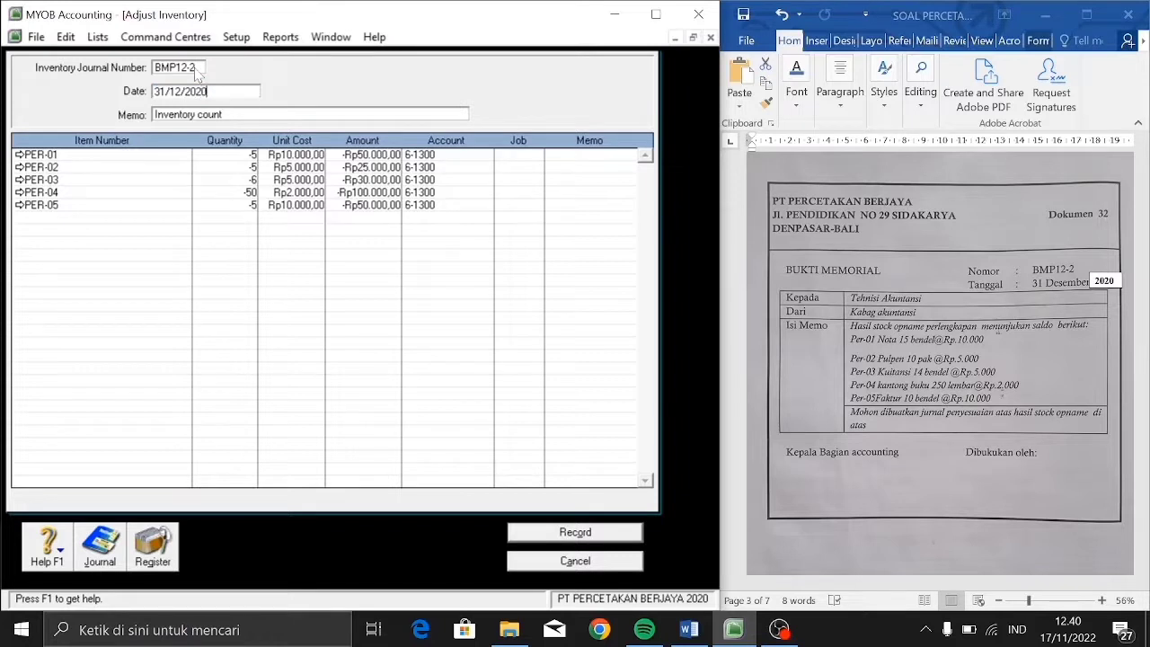
key("Tab")
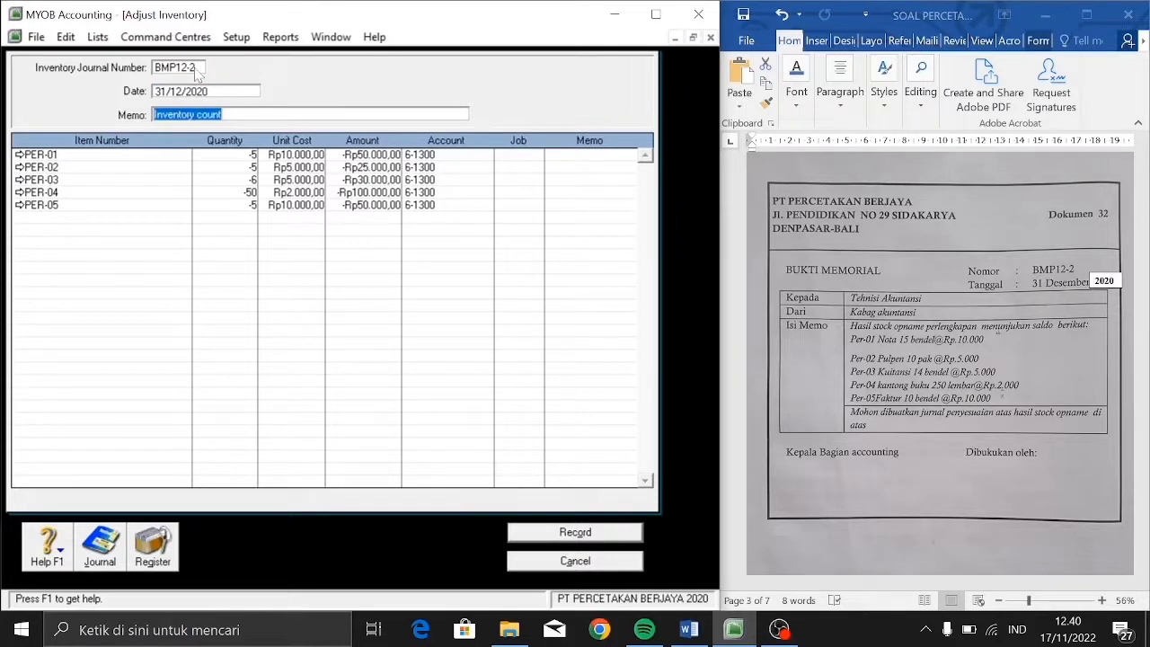
key("BackSpace")
type("Hasil stock")
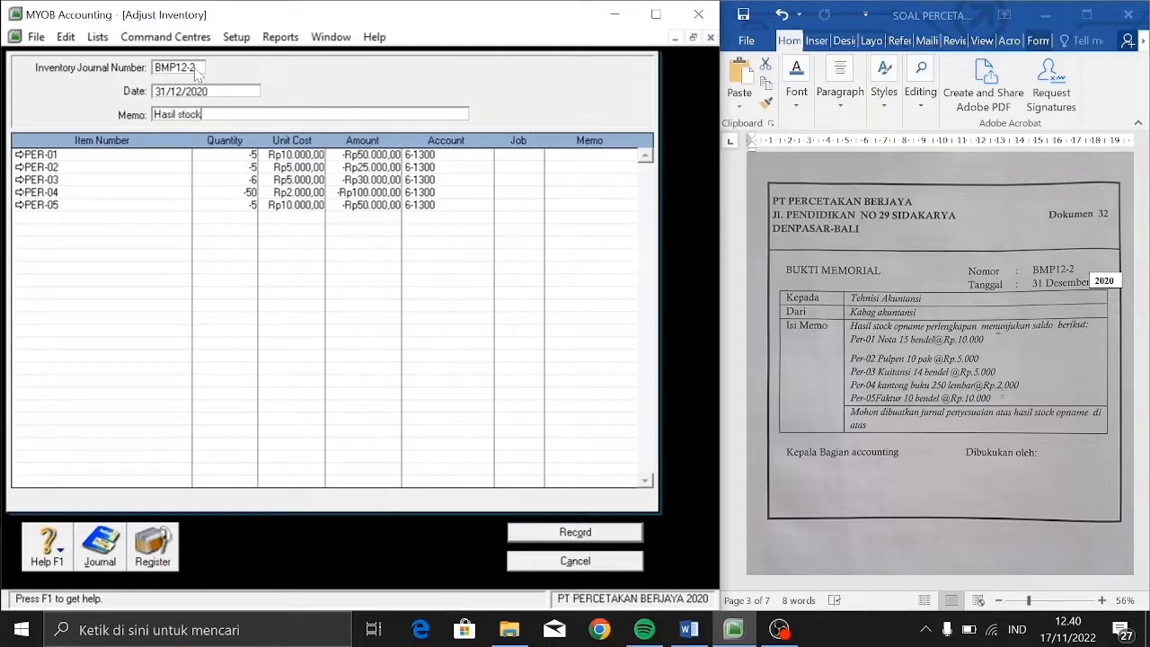
type(" opname perlengkapan")
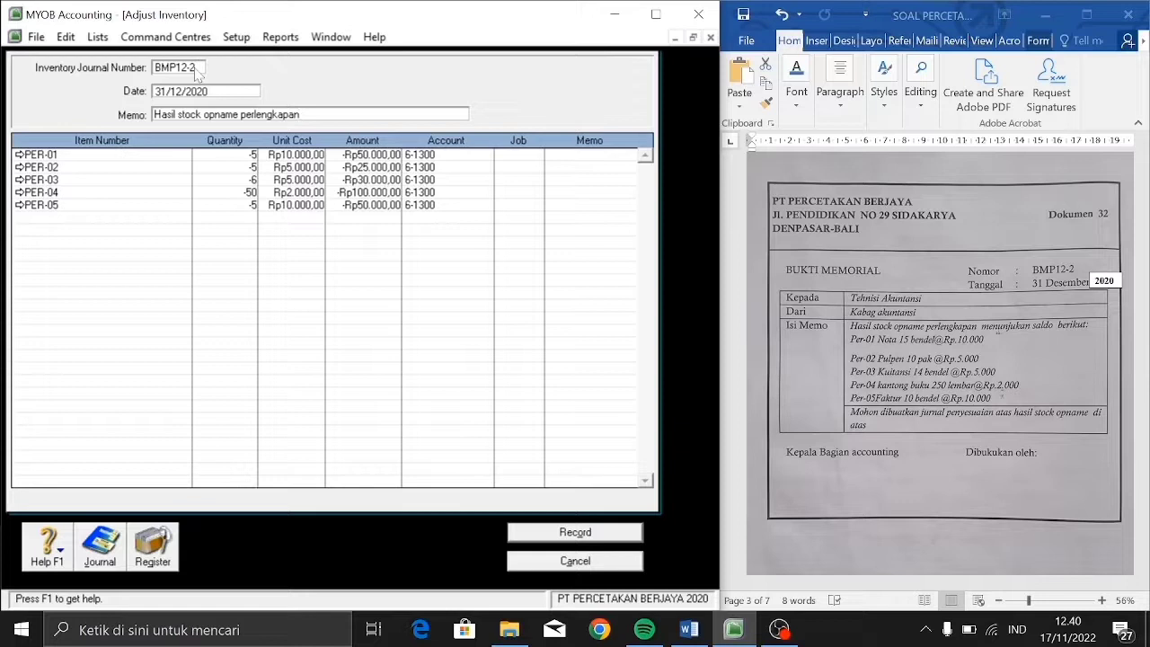
Review the transaction recap of the inventory adjustment and record it.
key("ctrl+r")
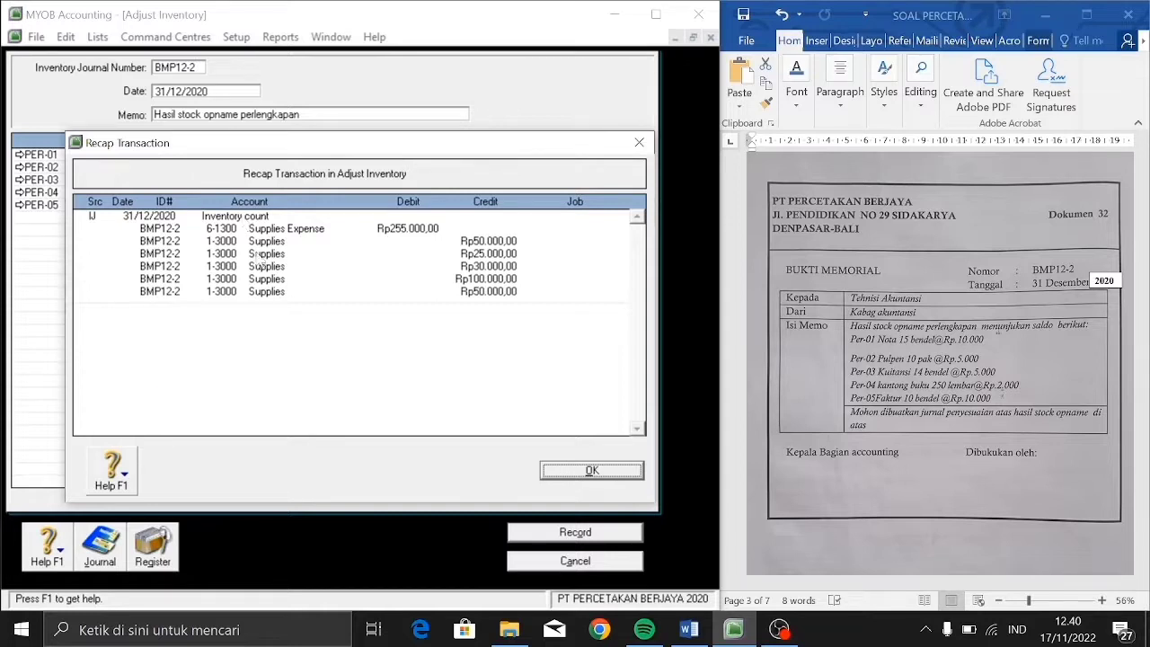
left_click(570, 476)
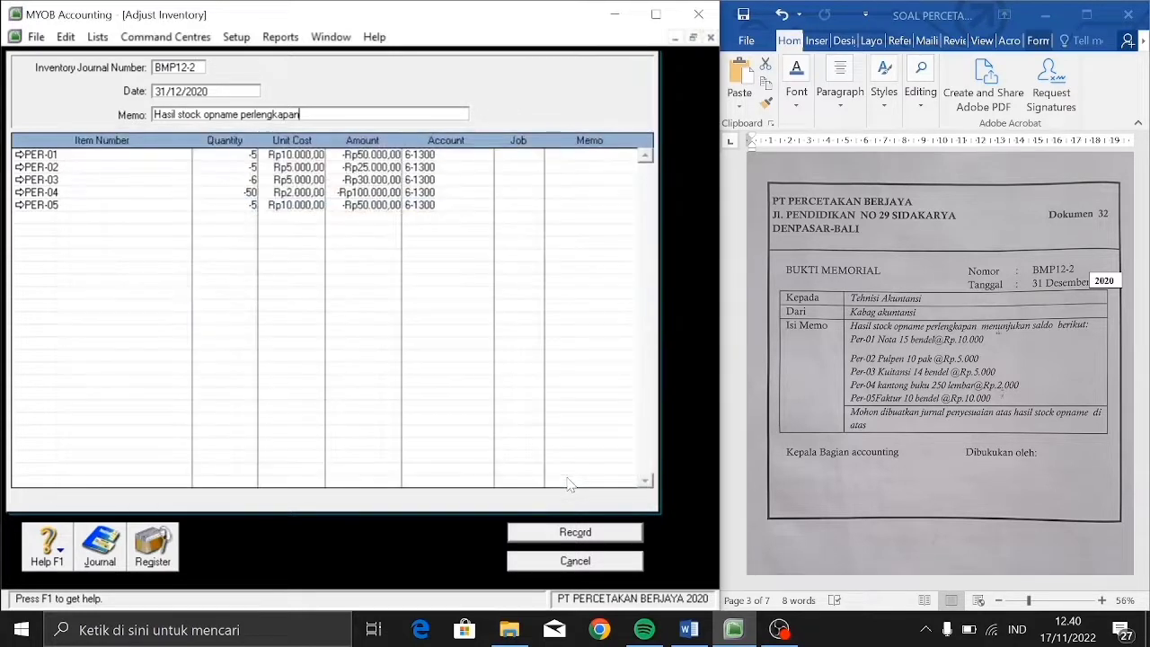
left_click(591, 537)
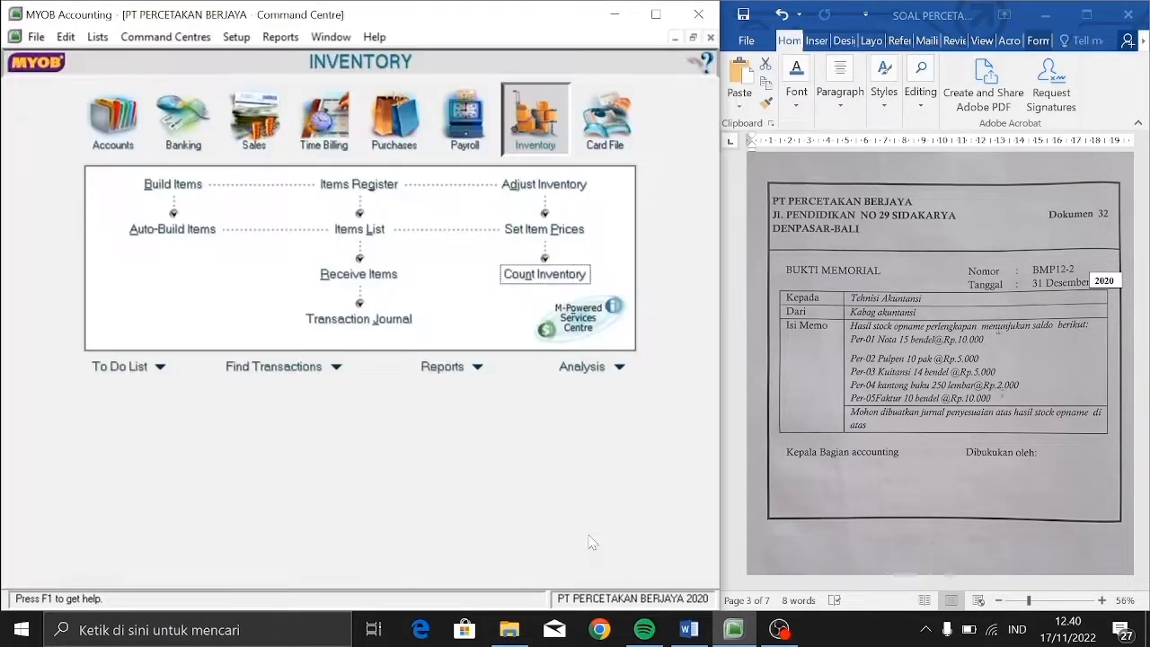
Examine the receivable, advertising, insurance and asset account balances in the accounts list for the Dokumen 33 adjustments.
left_click(1128, 239)
left_click_drag(1142, 281, 1142, 293)
left_click_drag(1142, 345, 1144, 345)
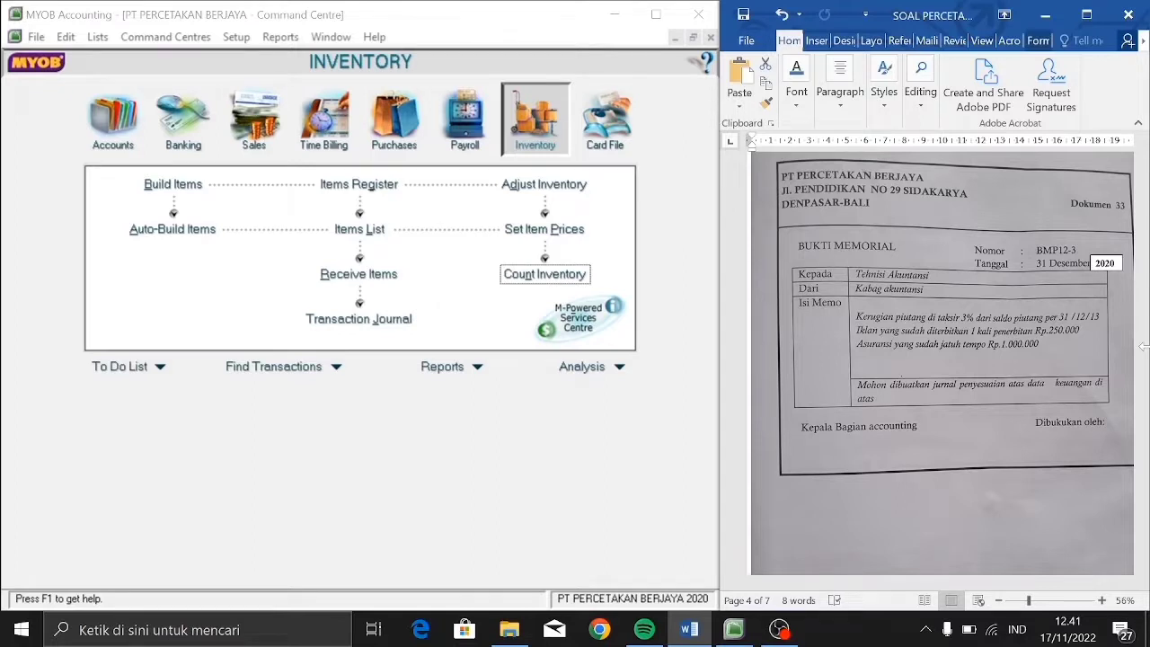
left_click(100, 144)
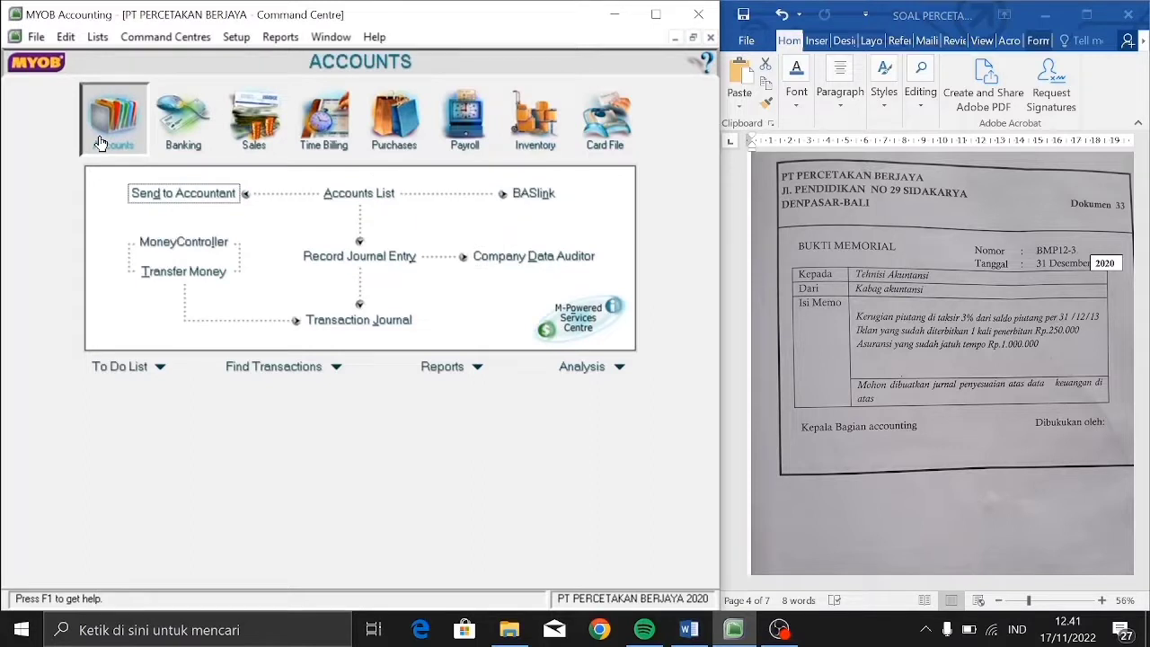
left_click(331, 200)
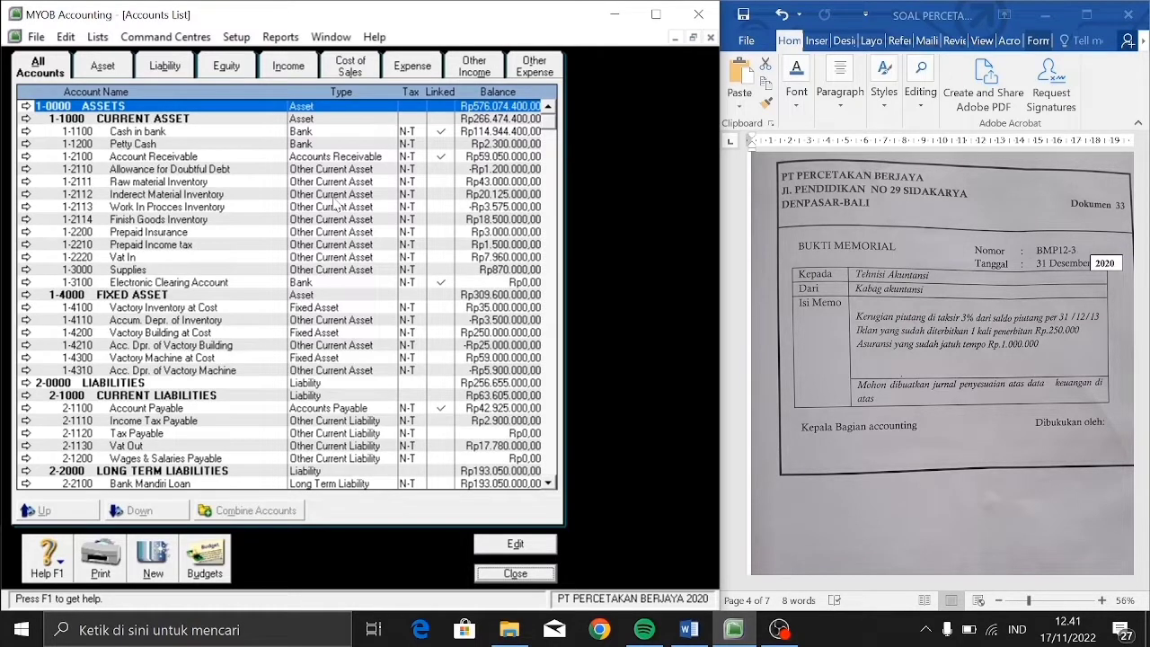
left_click(338, 156)
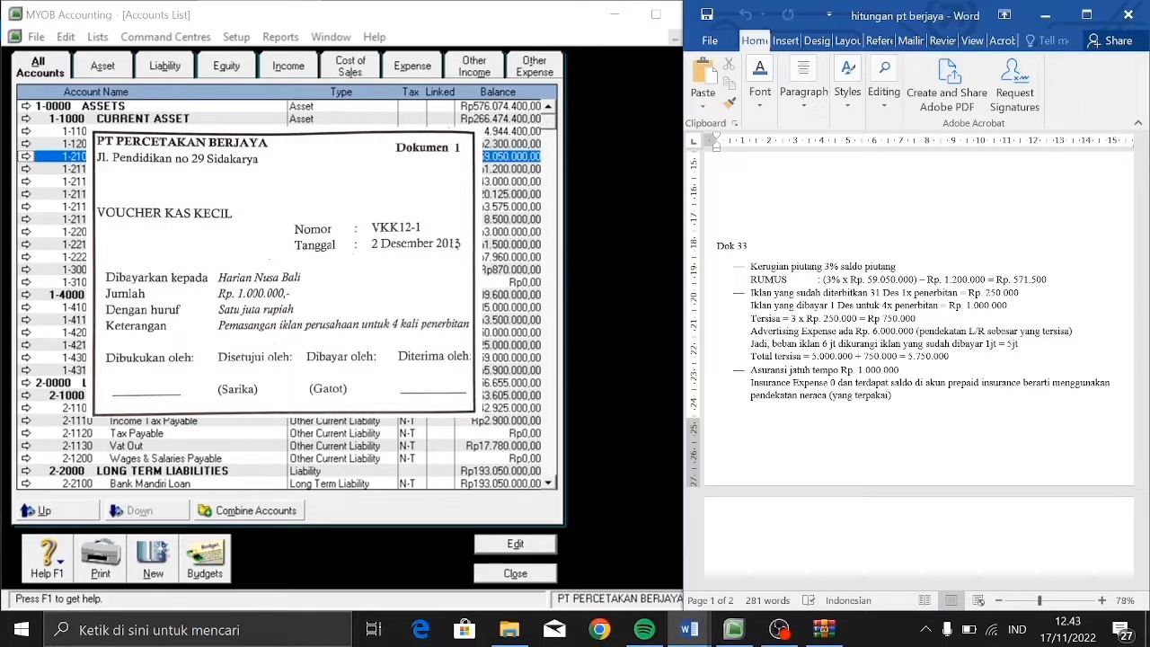
left_click(419, 72)
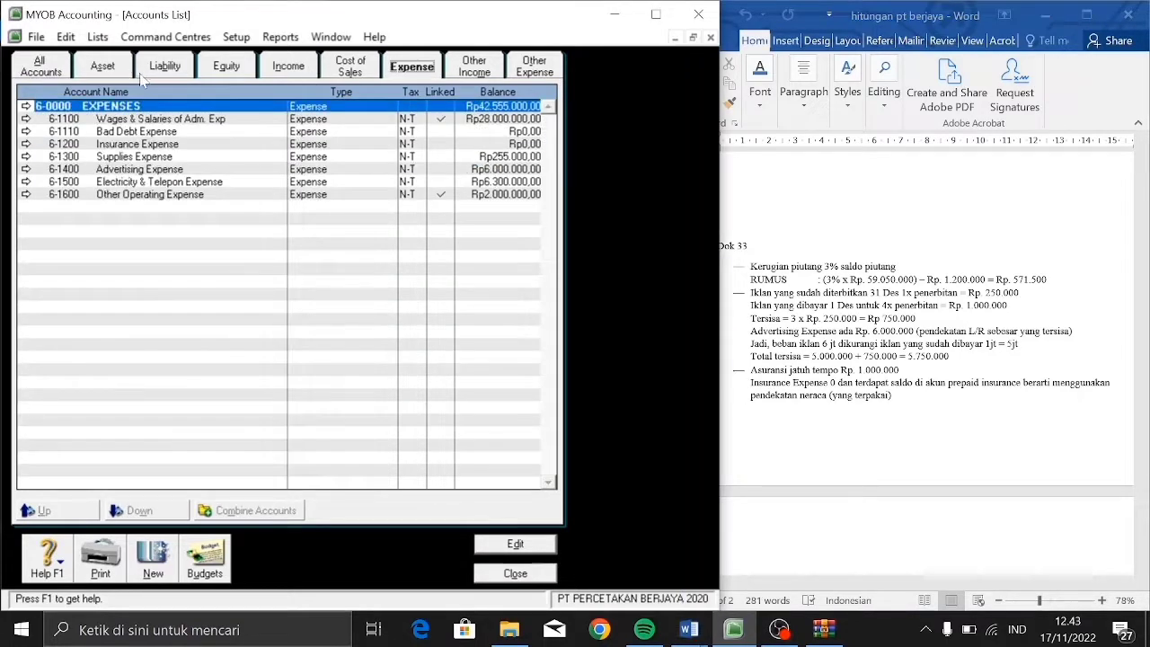
left_click(134, 170)
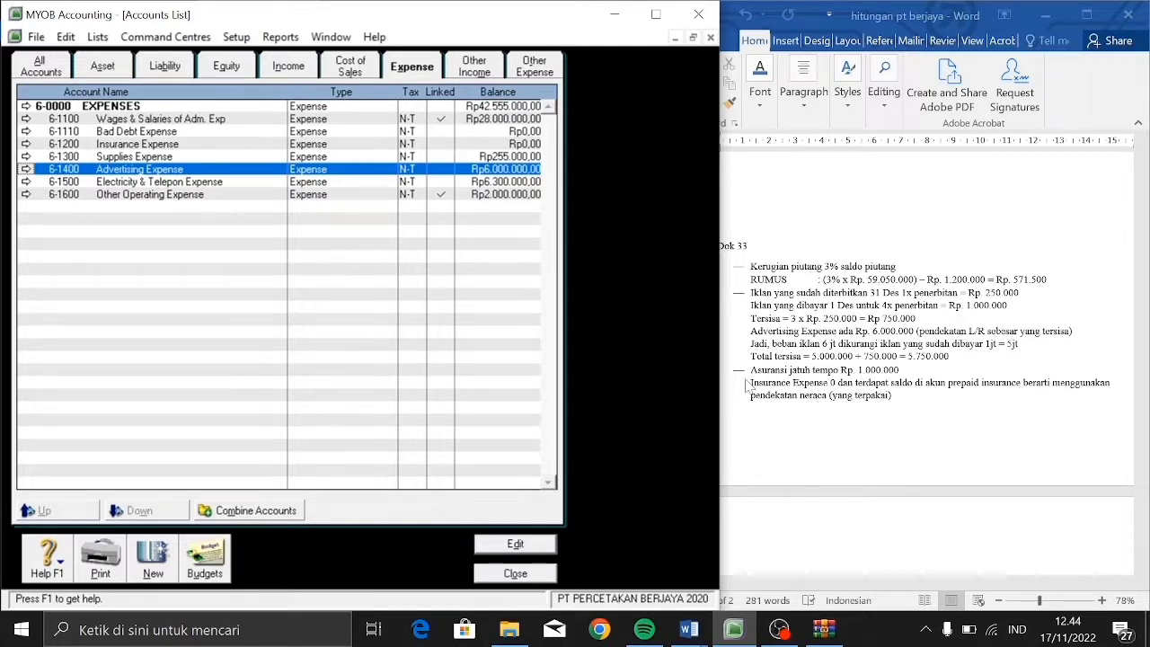
left_click(230, 146)
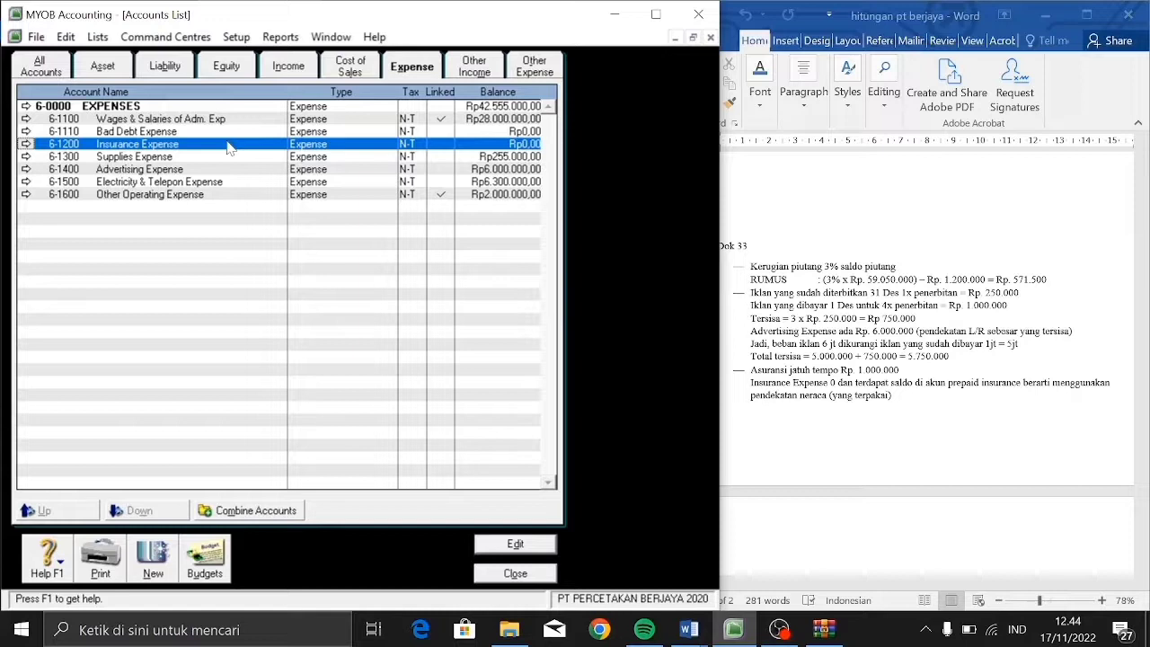
left_click(78, 71)
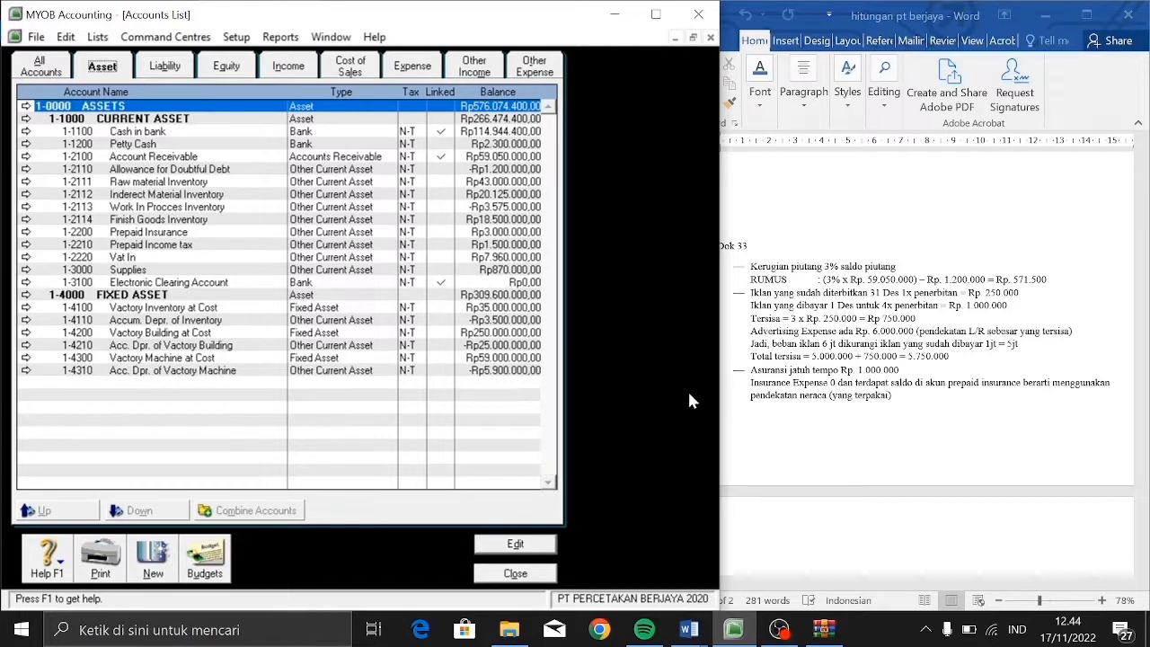
left_click(513, 575)
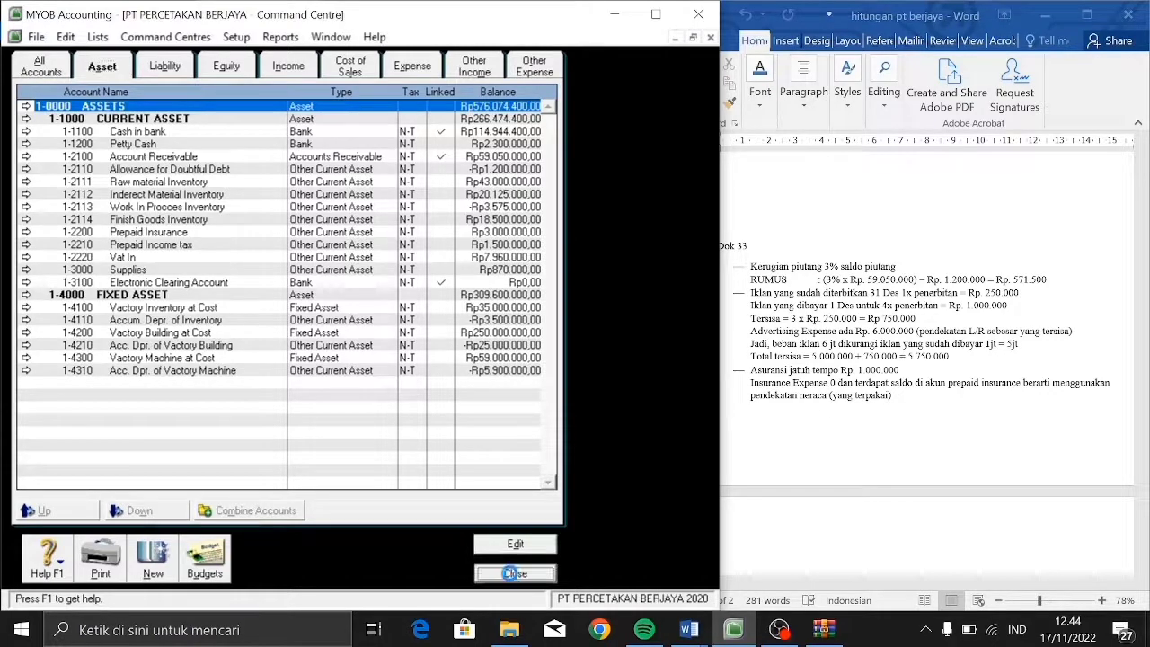
Start a general journal entry for Dokumen 33 with number BMP12-3 and date 31/12/2020.
mouse_move(689, 629)
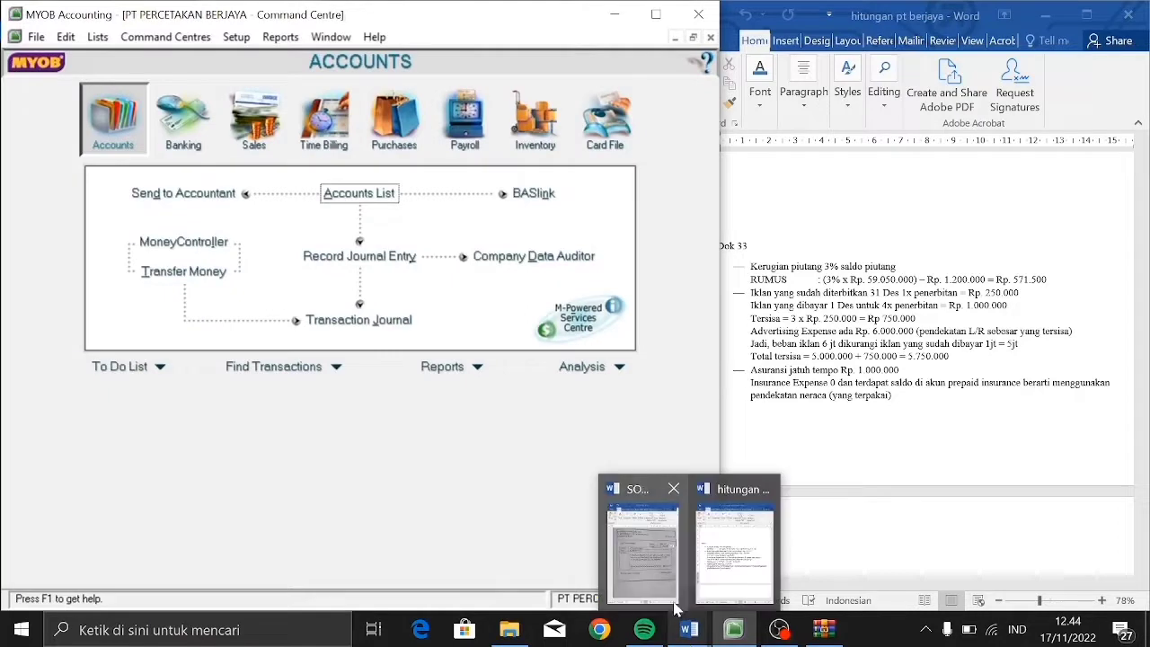
left_click(642, 548)
left_click(368, 257)
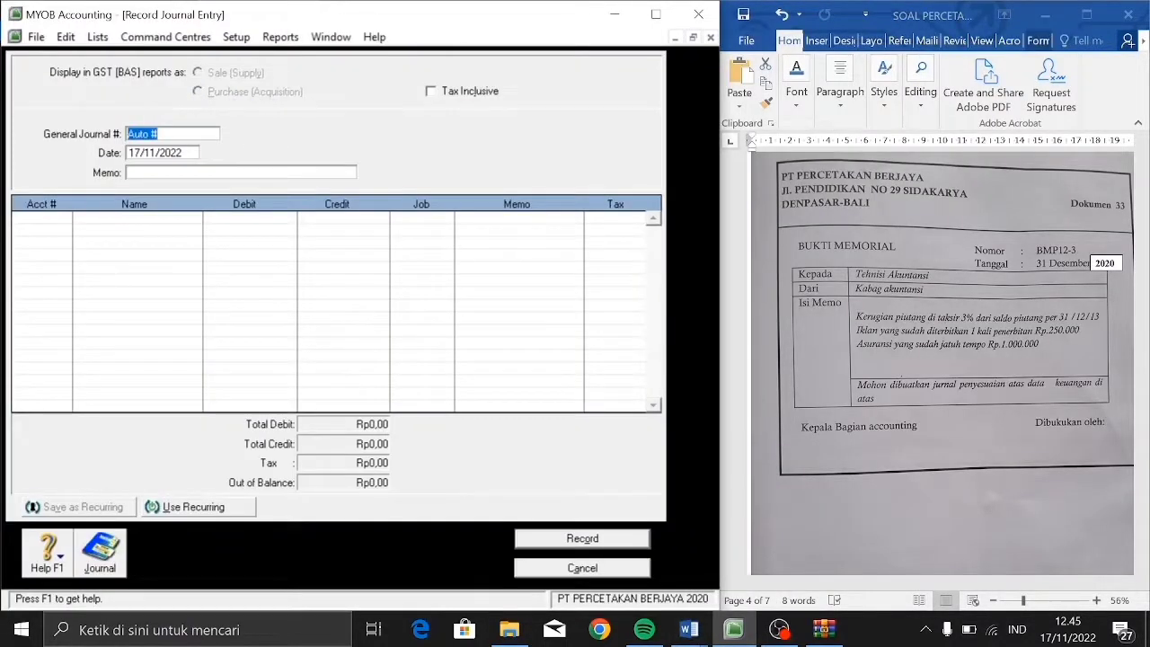
type("BMP12-3")
key("Tab")
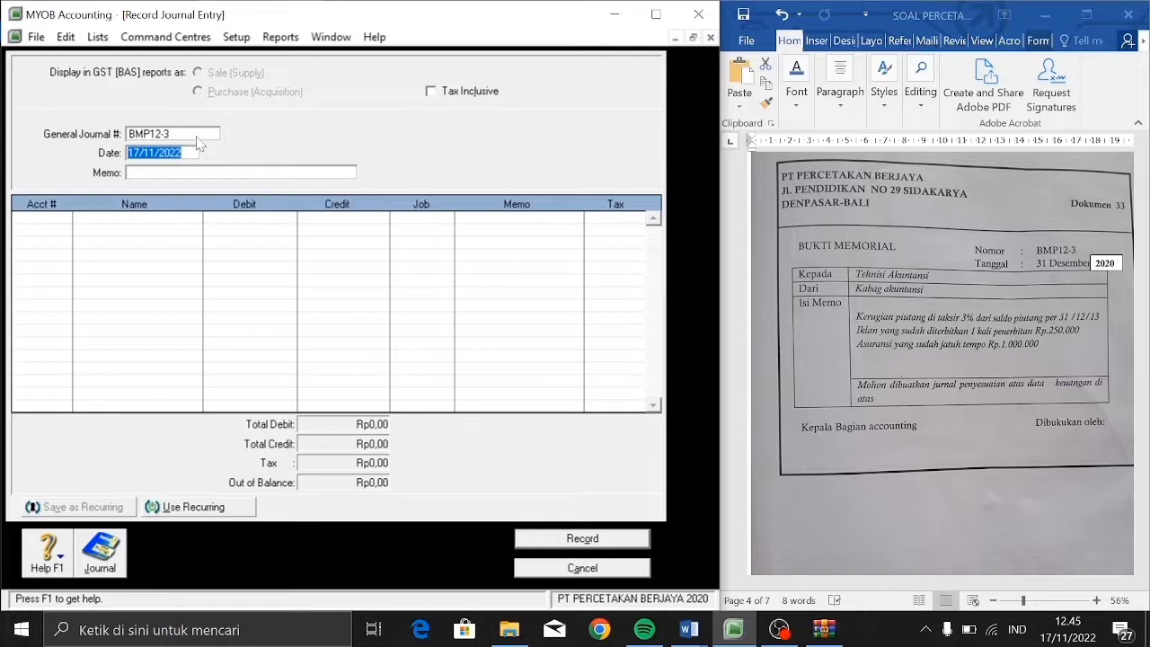
type("31/12/2020")
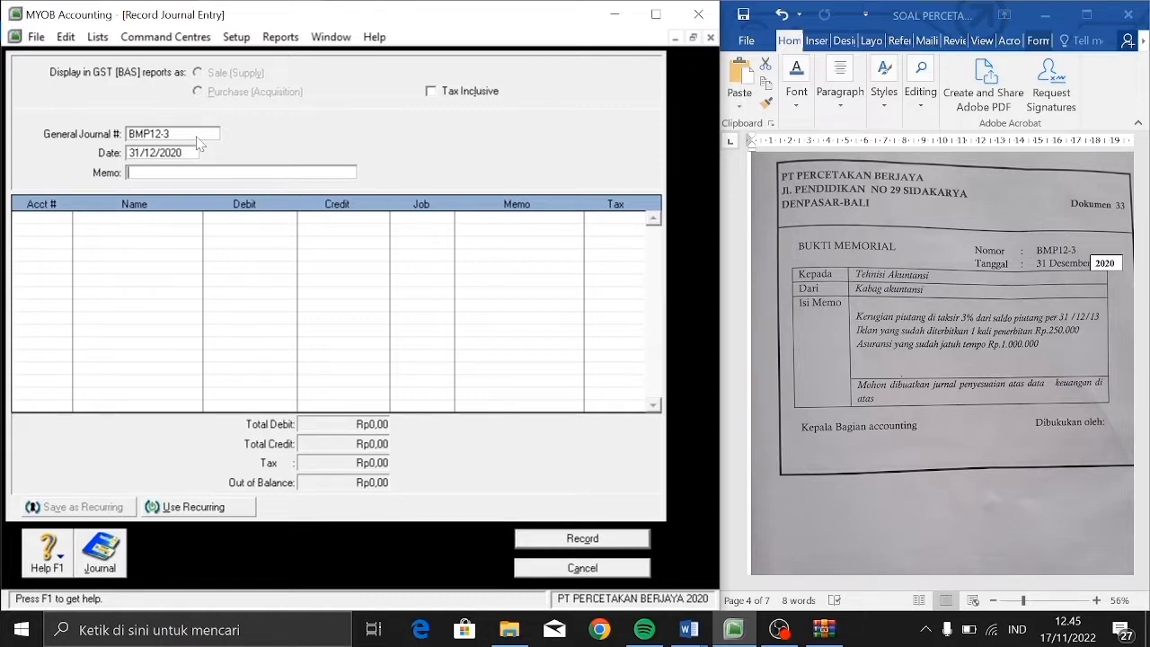
Enter the journal memo "Penyesuaian kerugian piutang, iklan dan asuransi" and bring up the hitungan pt berjaya document in Word.
type("Penyesuaian kerugian piutang, iklan dan asuransi")
key("Tab")
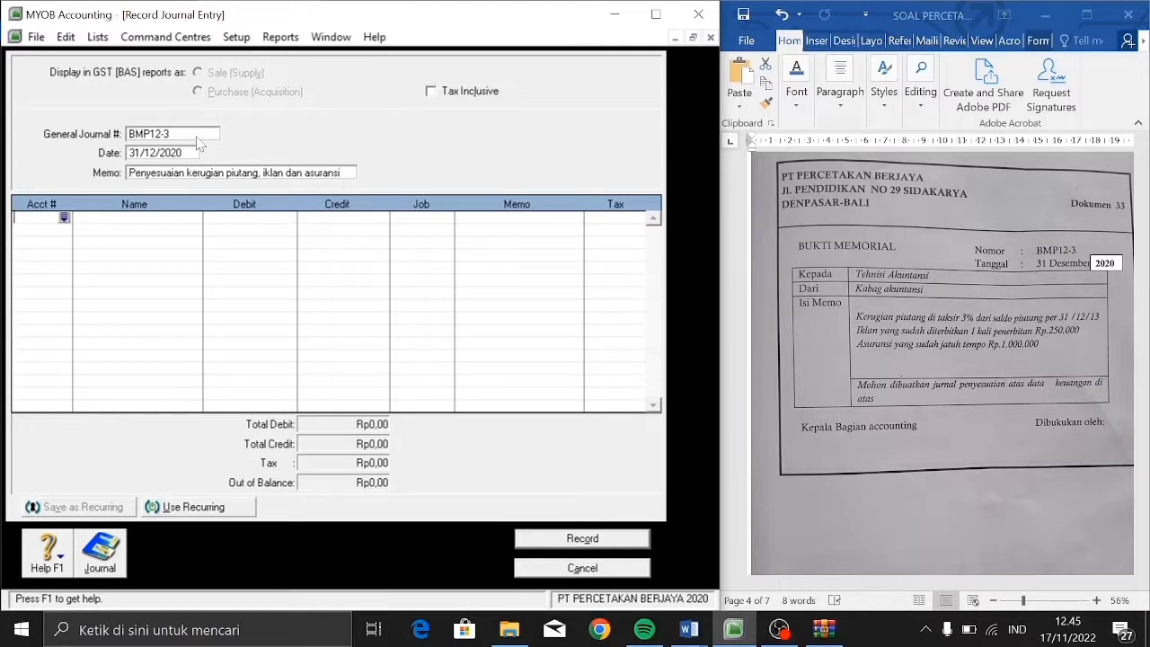
key("Tab")
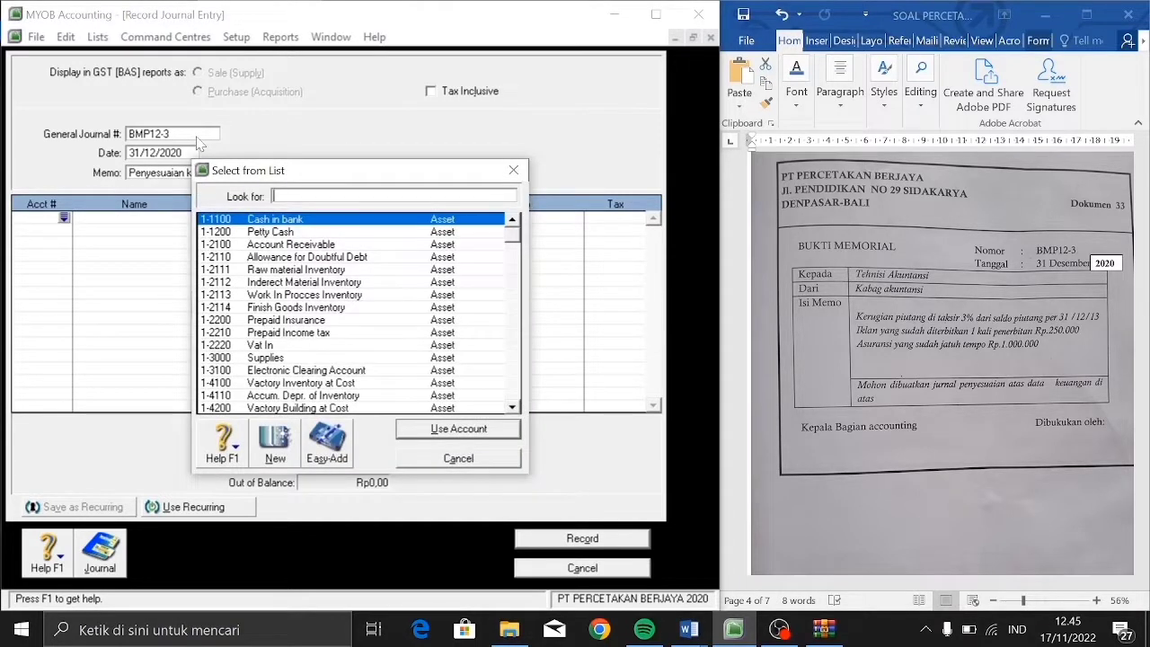
mouse_move(688, 628)
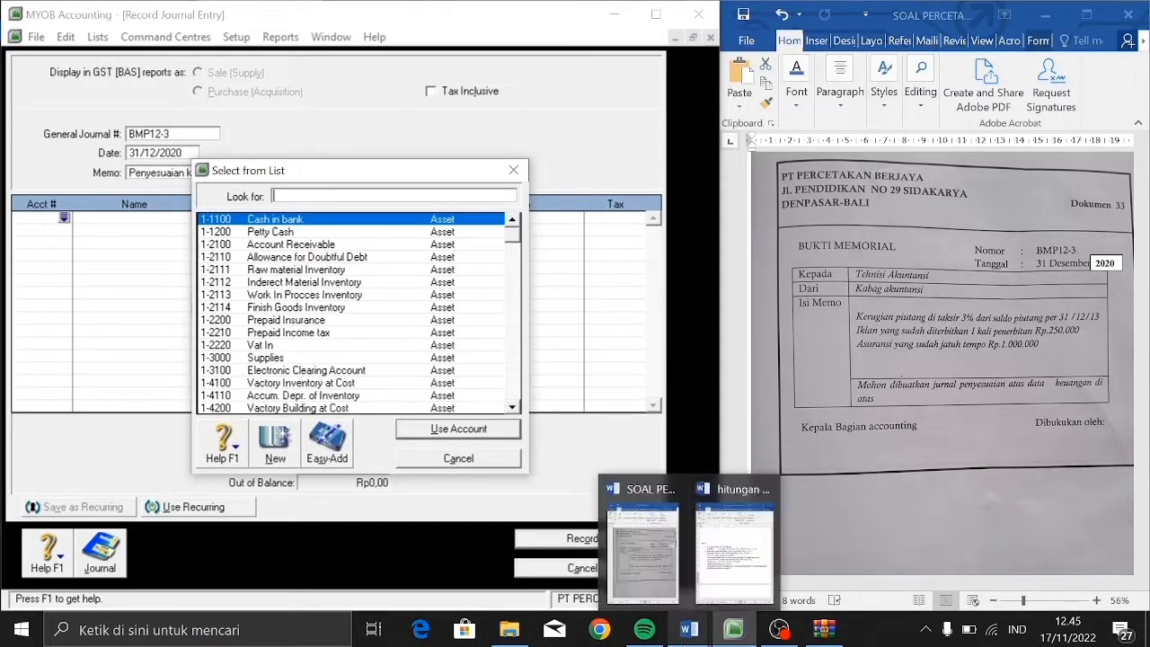
left_click(734, 552)
Add a journal line debiting account 6-1110 Bad Debt Expense with Rp571.000.
left_click(314, 370)
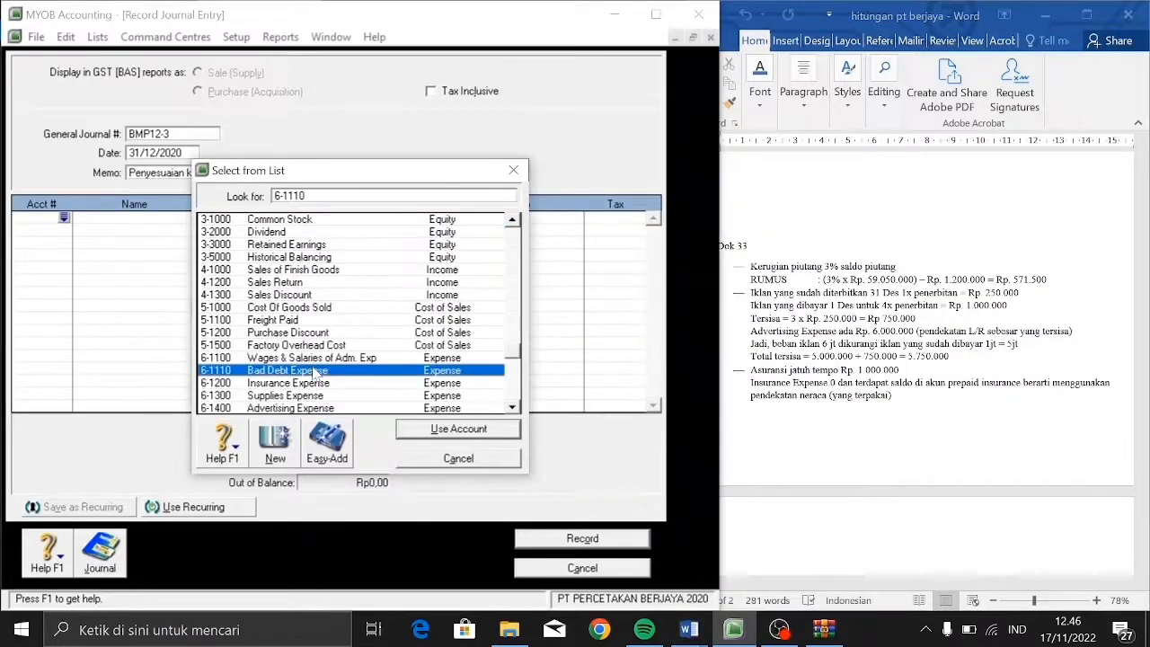
left_click(427, 440)
type("571.000")
key("Tab")
key("Tab")
key("Tab")
key("Tab")
Add a journal line crediting account 1-2110 Allowance for Doubtful Debt with Rp571.000.
key("Tab")
left_click(395, 257)
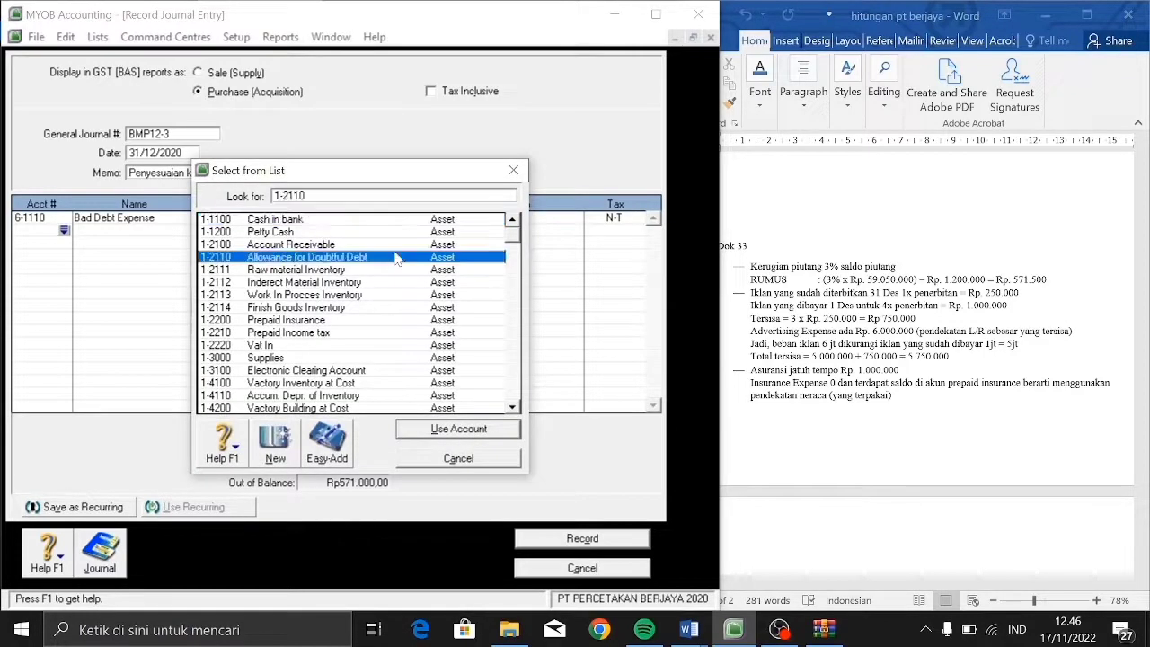
double_click(396, 257)
key("Tab")
key("Tab")
key("Tab")
key("Tab")
key("Tab")
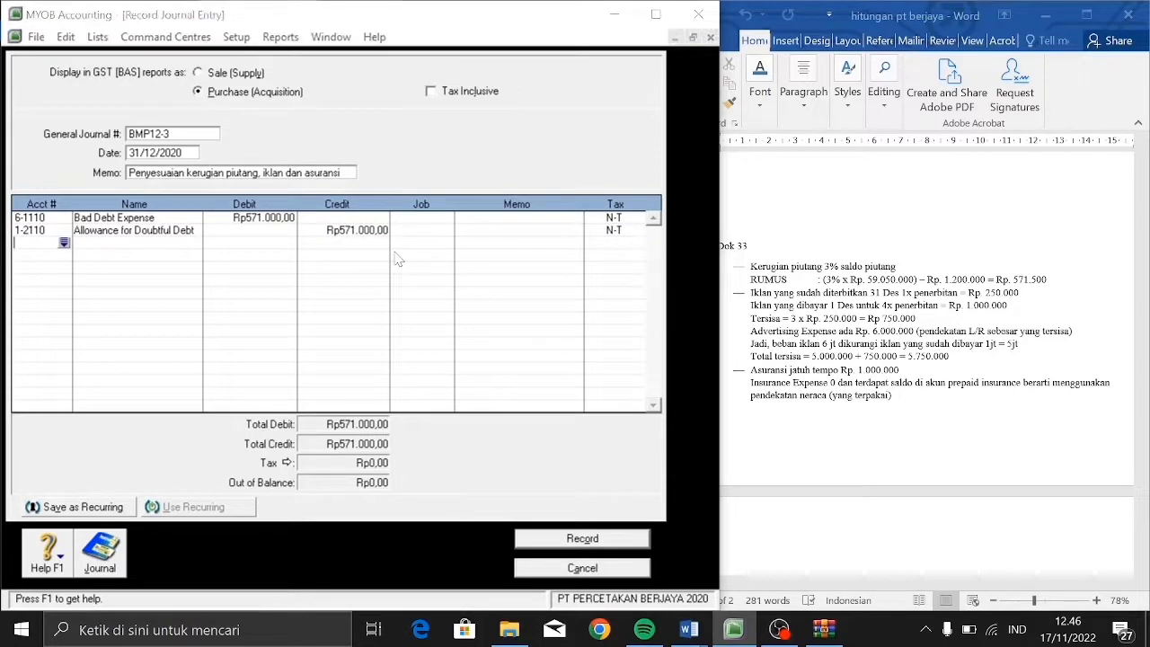
Create a new asset account numbered 1-2211 and named Prepaid Advertising from the account selection list.
key("Tab")
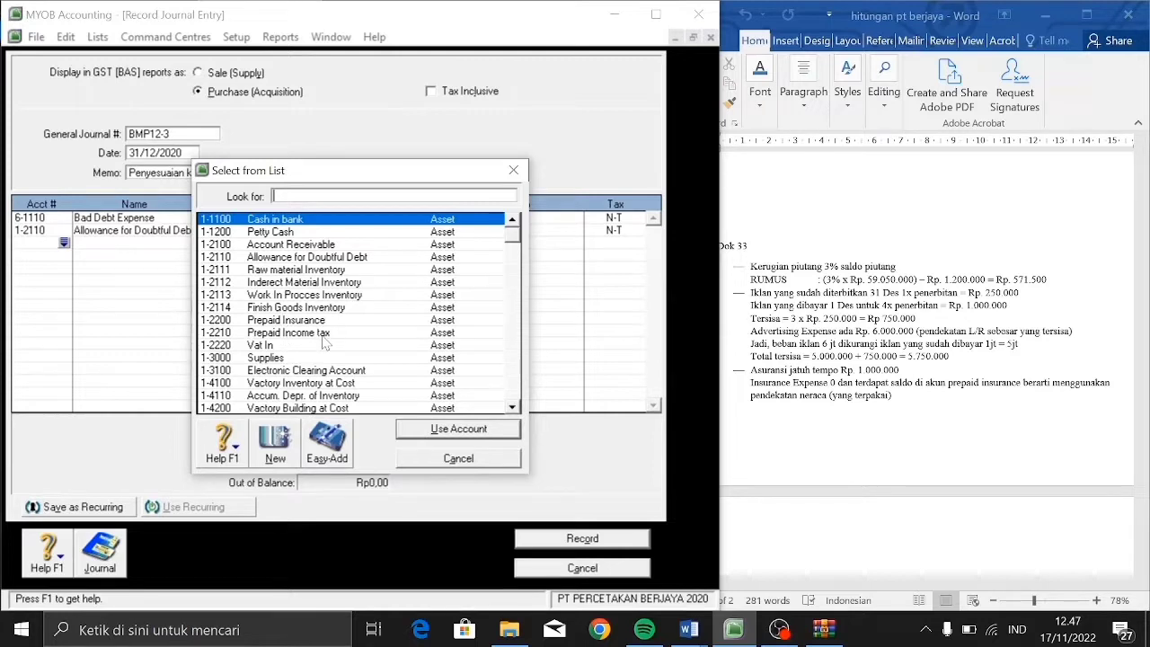
left_click(278, 448)
type("2211")
key("Tab")
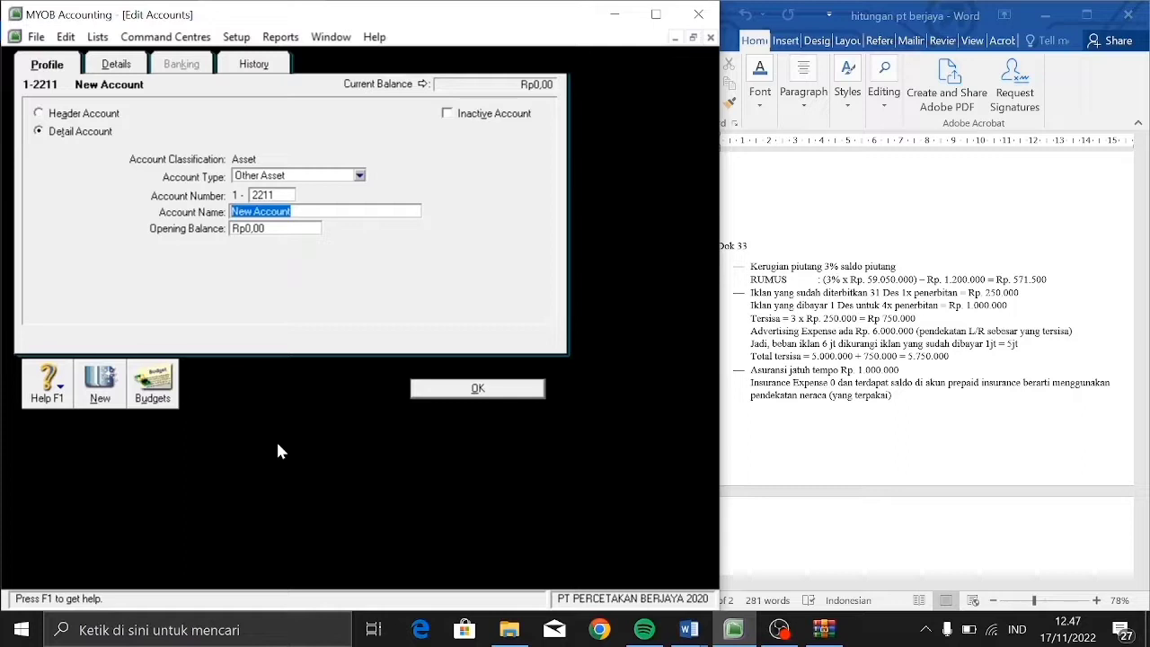
type("Prepaid ")
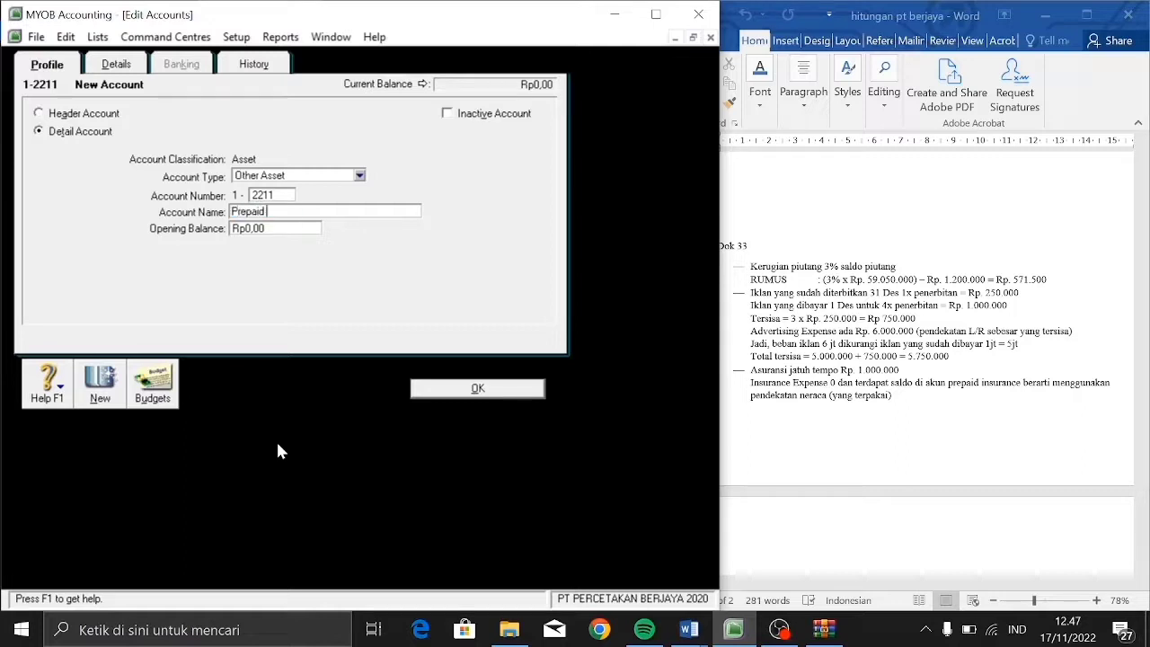
type("Advertising")
left_click(442, 391)
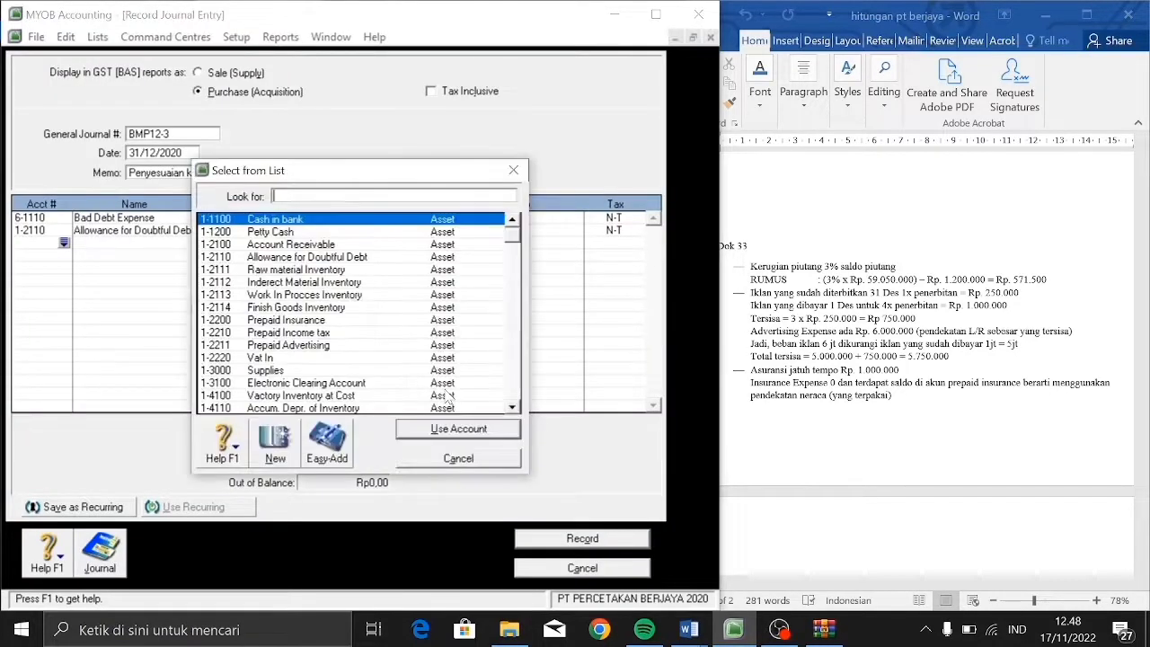
Add a journal line debiting account 1-2211 Prepaid Advertising with Rp5.750.000.
left_click(325, 351)
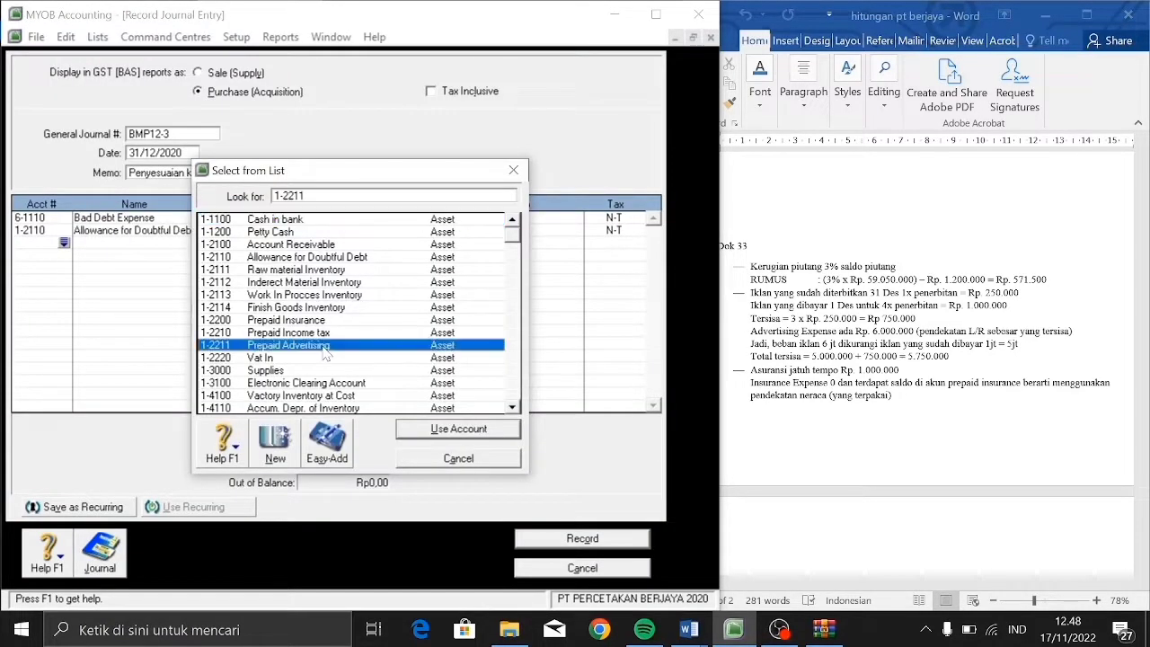
left_click(404, 431)
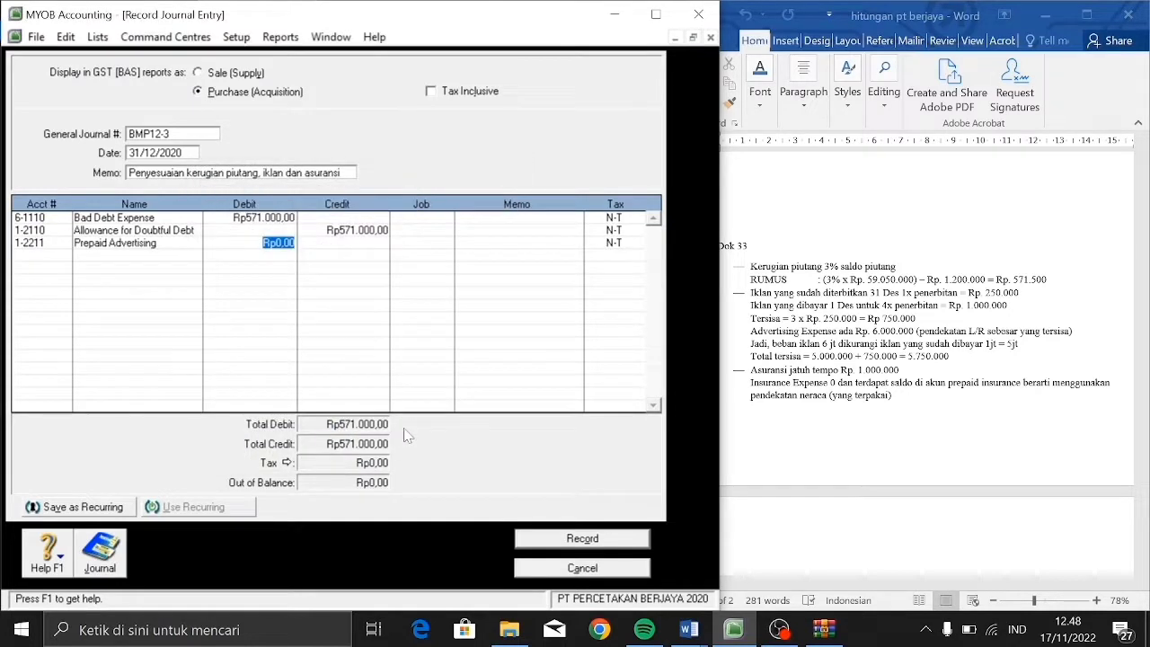
type("5.750.000")
key("Tab")
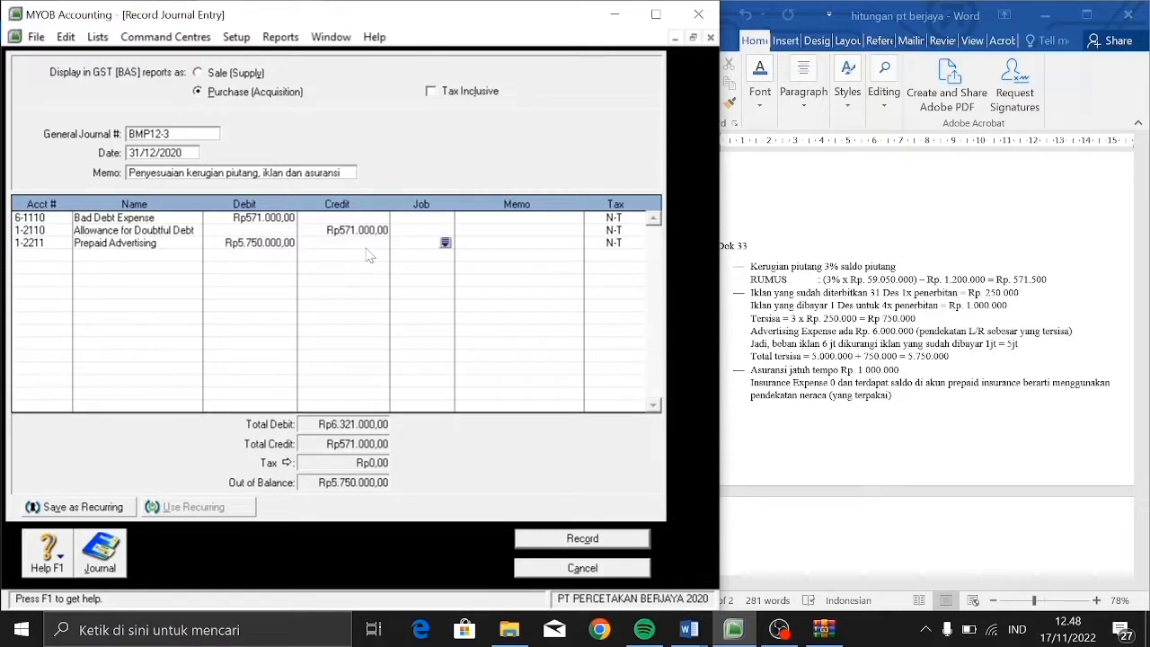
key("Tab")
key("Tab")
key("Tab")
Add a journal line crediting account 6-1400 Advertising Expense with Rp5.750.000.
key("Tab")
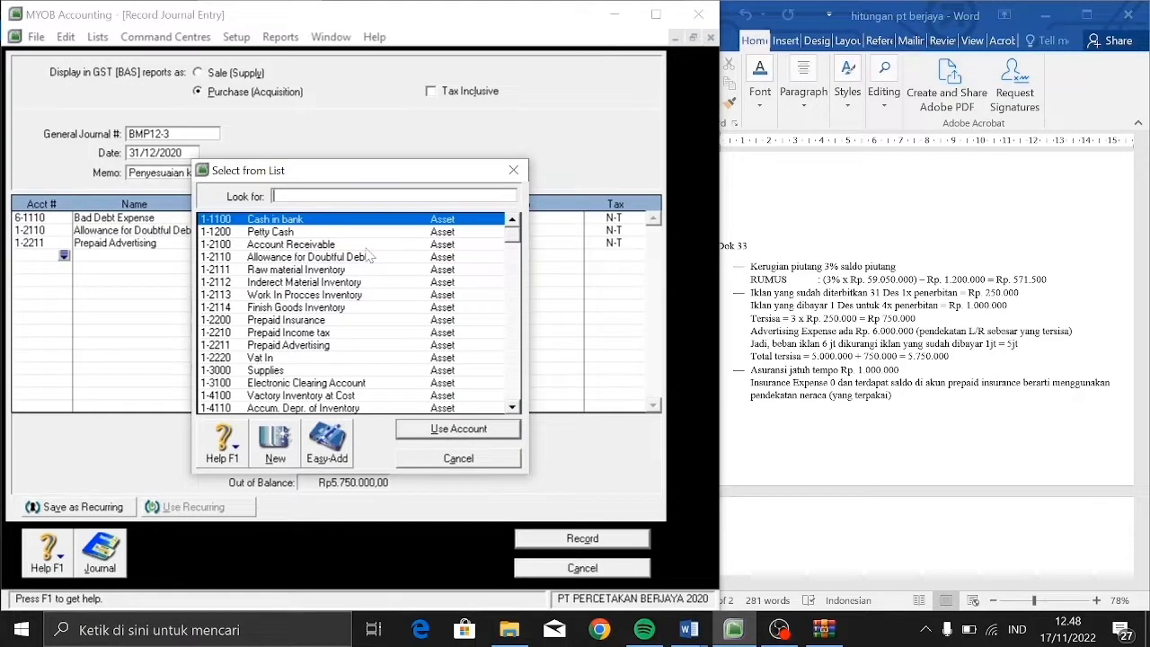
type("6-1400")
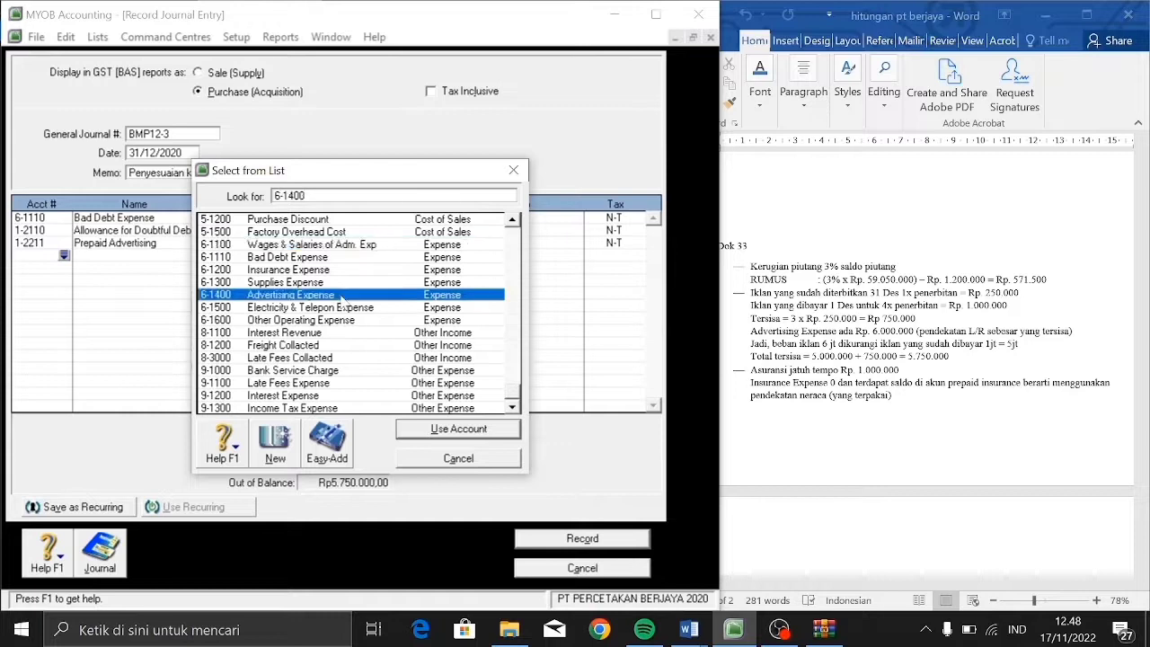
key("Return")
key("Tab")
type("5.750.000")
key("Tab")
key("Tab")
key("Tab")
key("Tab")
Add a journal line debiting account 6-1200 Insurance Expense with Rp1.000.000.
key("Tab")
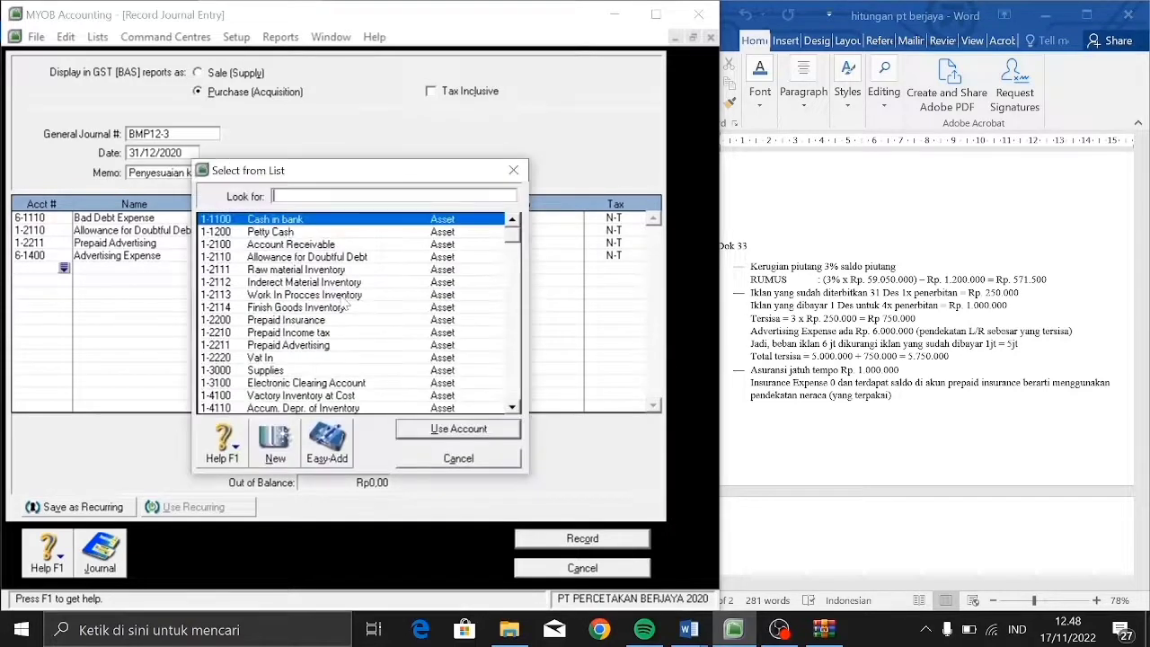
type("6")
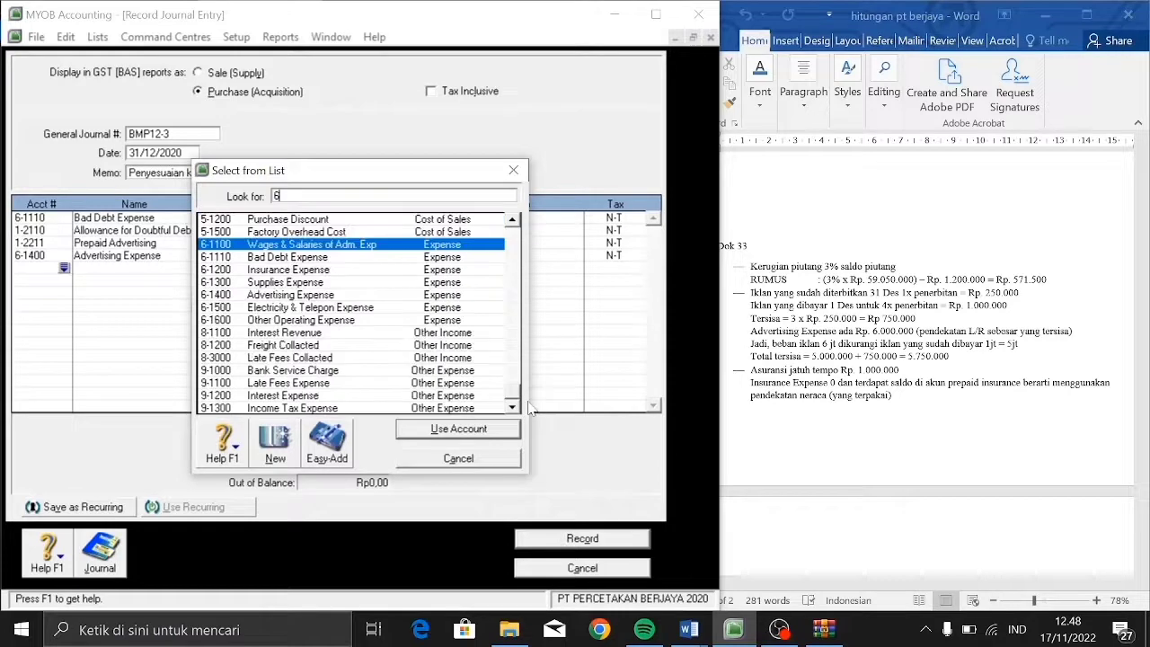
left_click(402, 275)
double_click(402, 275)
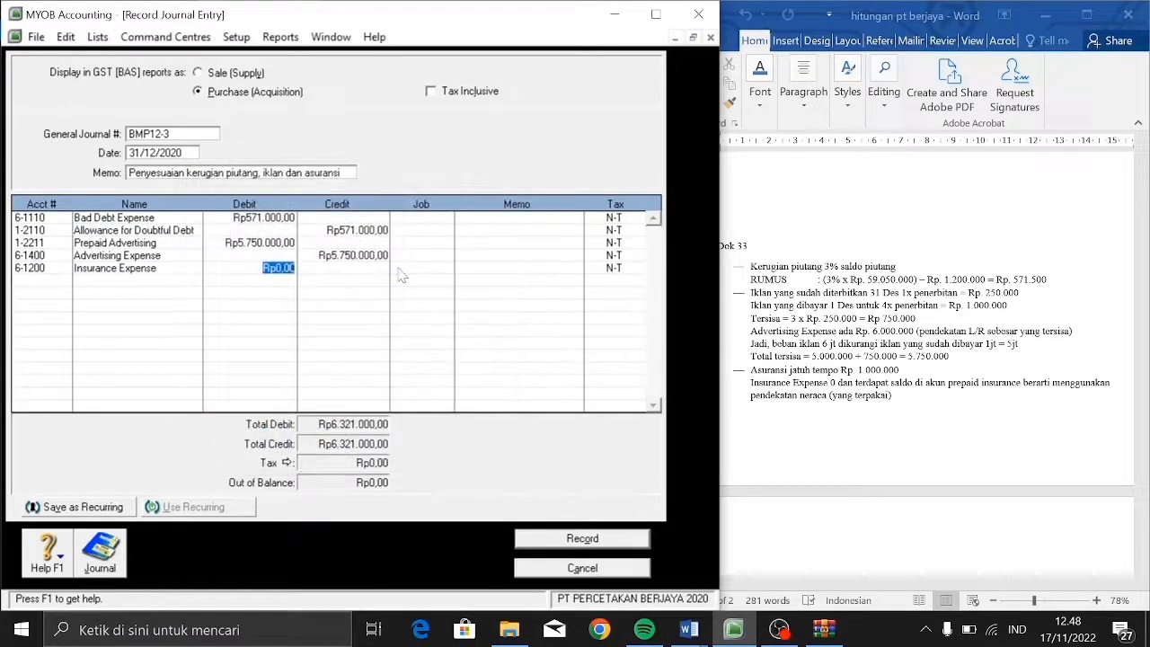
type("1000000")
key("Tab")
key("Tab")
key("Tab")
key("Tab")
Add a journal line crediting account 1-2200 Prepaid Insurance with Rp1.000.000.
key("Tab")
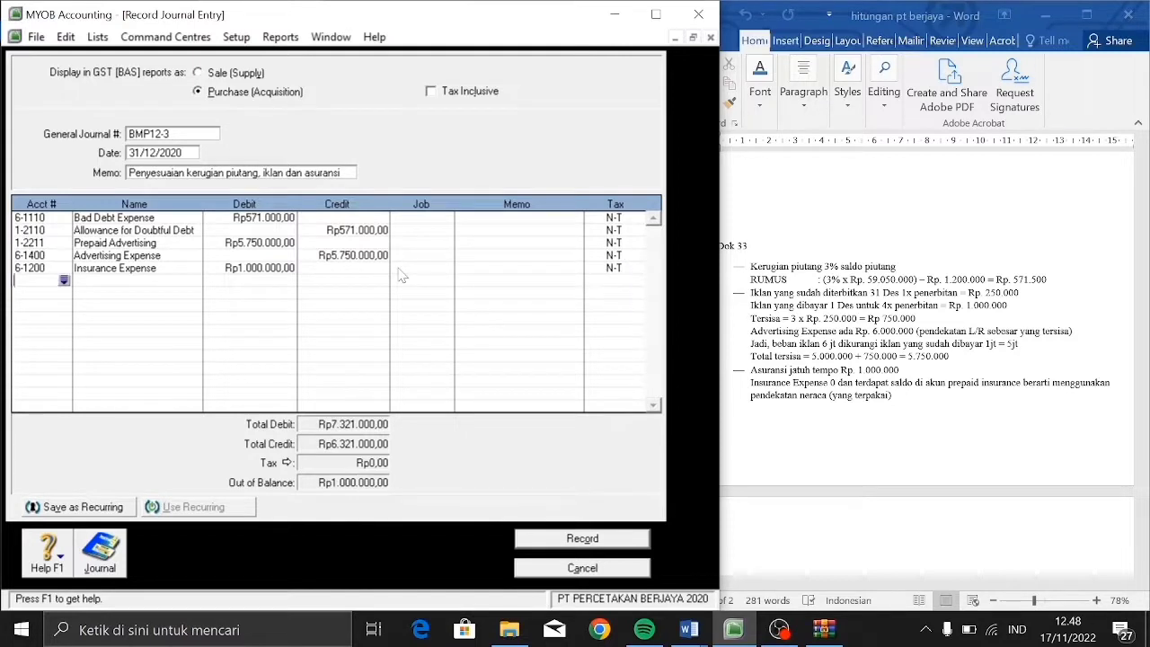
left_click(347, 325)
key("Return")
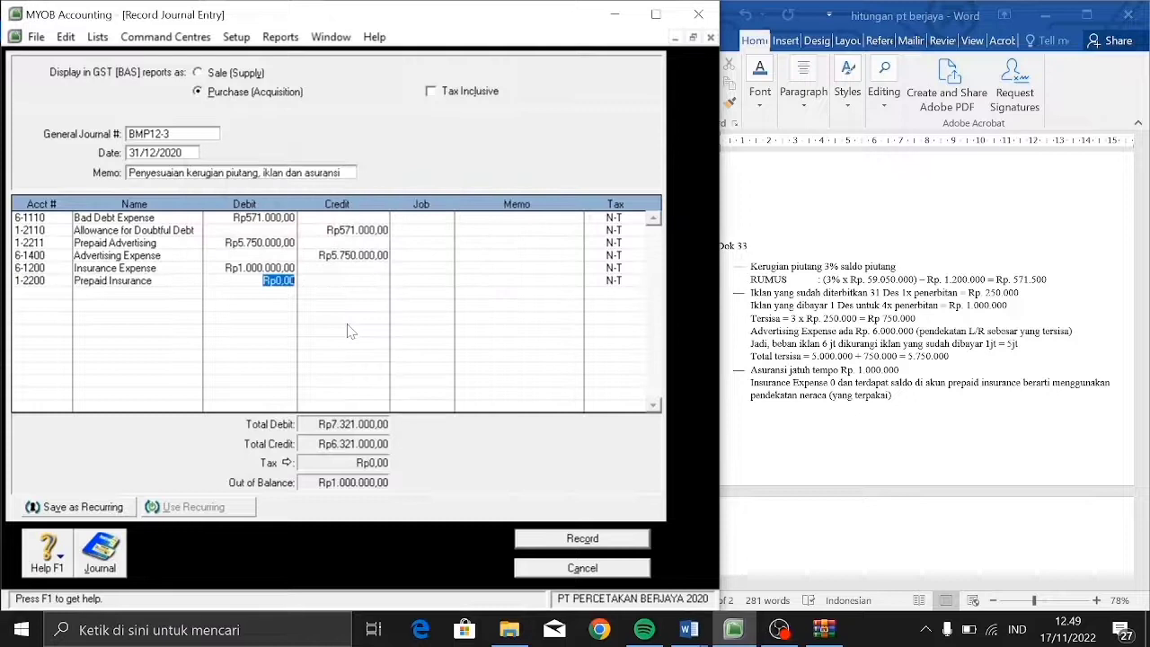
key("Tab")
type("1000000")
key("Tab")
key("Tab")
key("Tab")
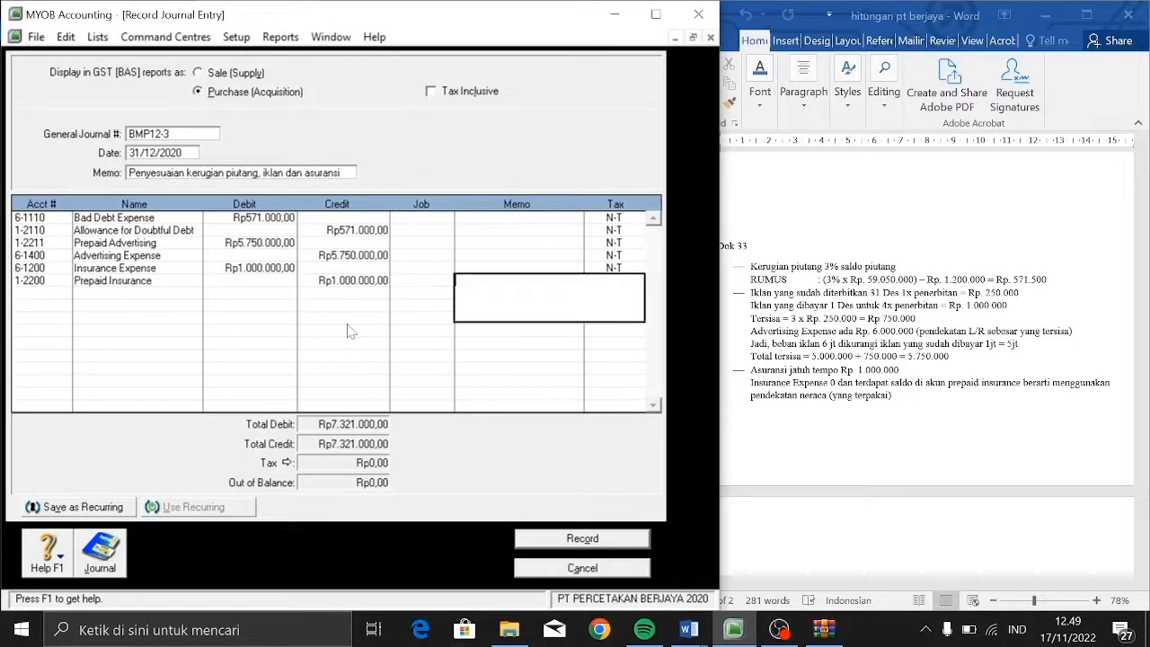
key("Tab")
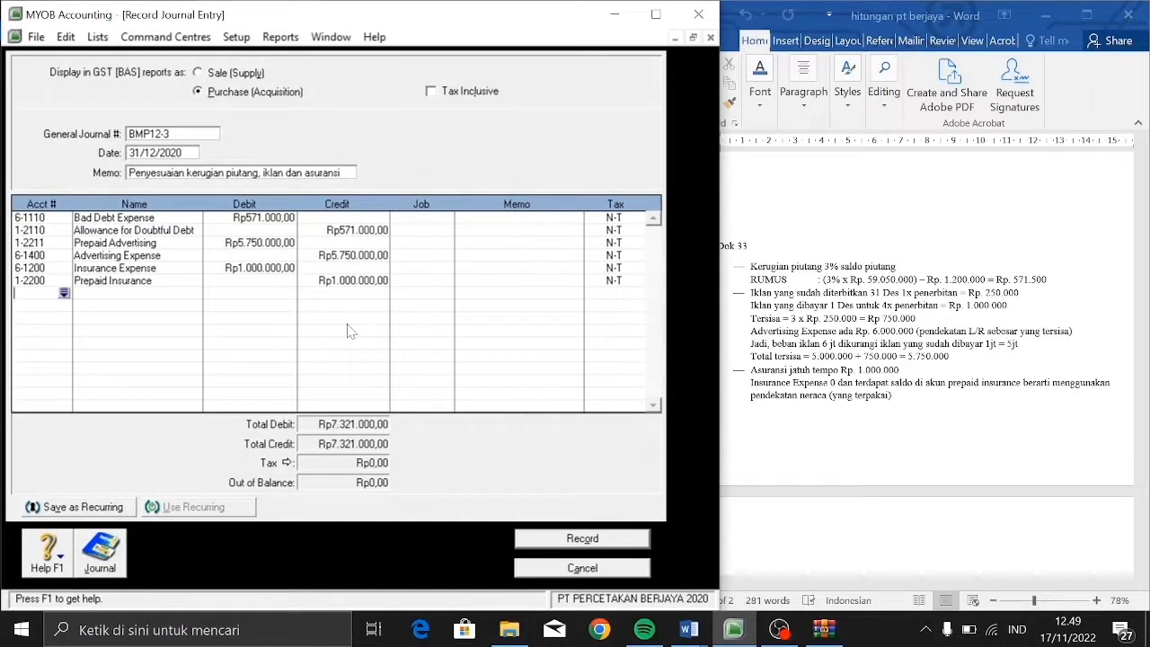
Review the transaction recap of journal BMP12-3, record it and close the journal entry window.
key("ctrl+r")
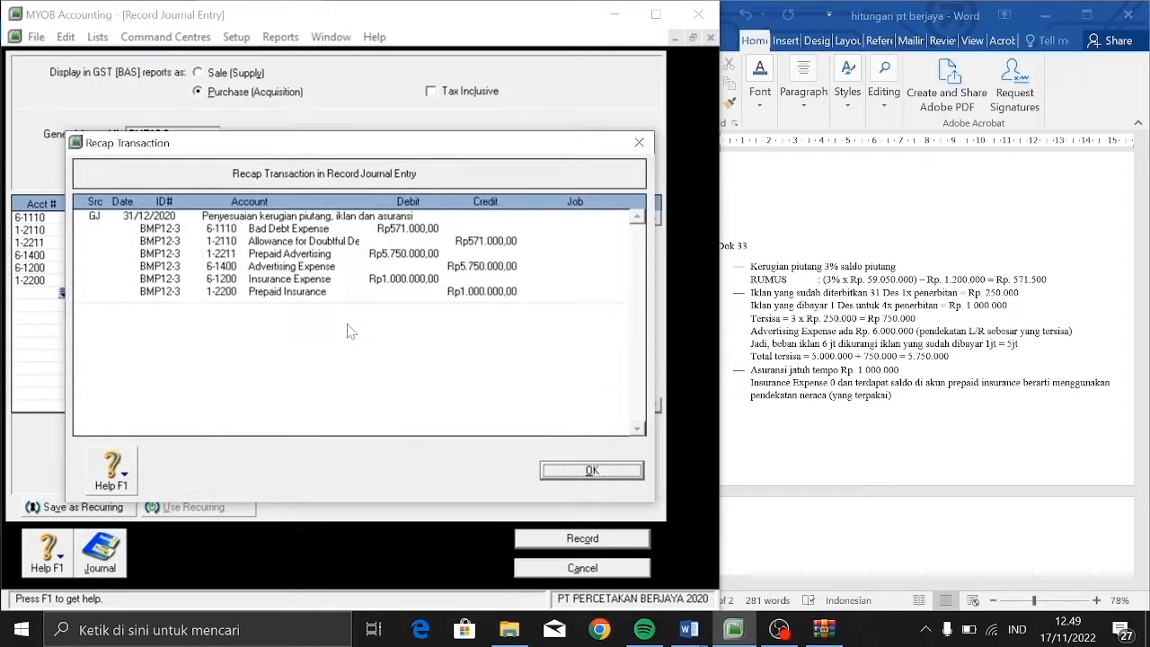
left_click(566, 474)
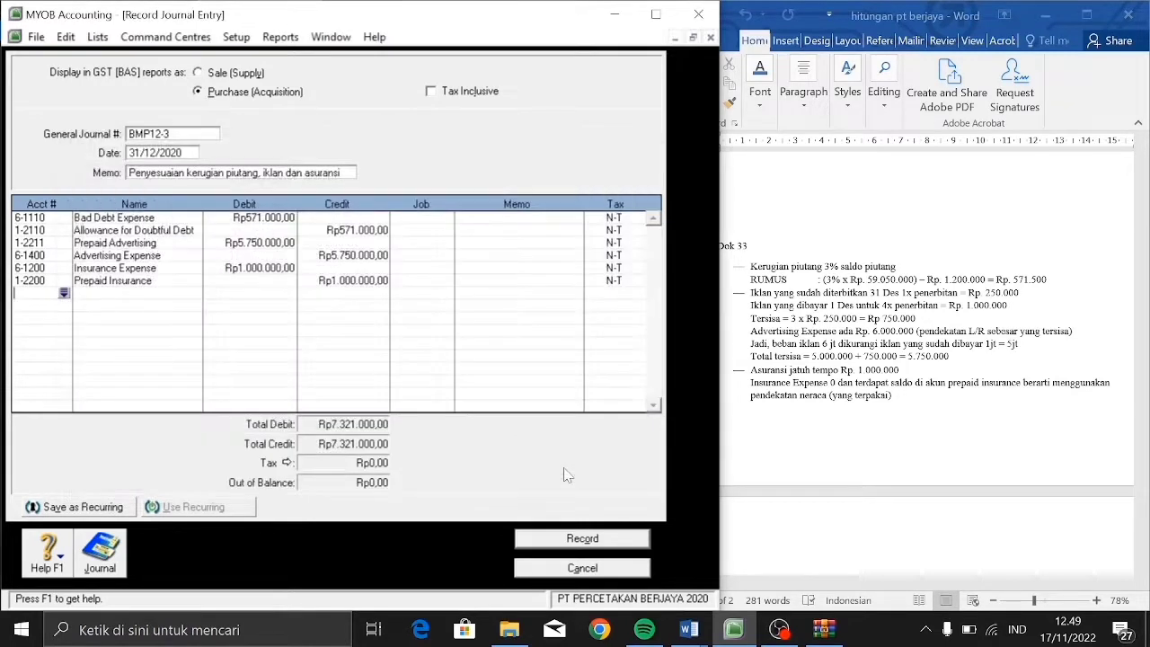
left_click(575, 538)
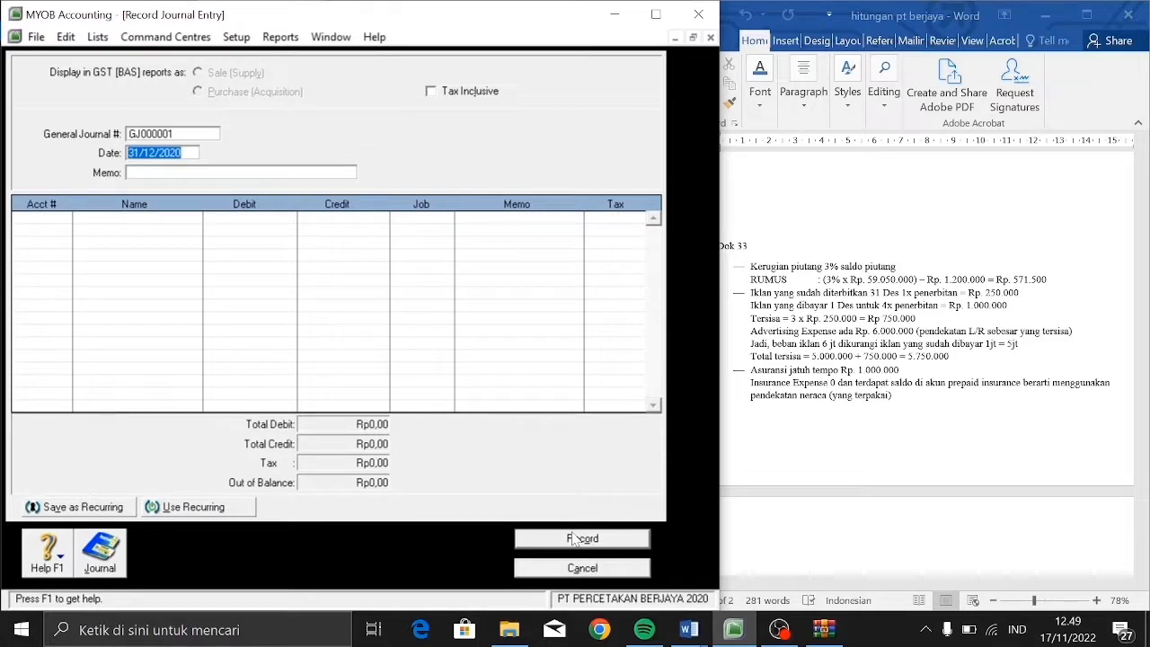
left_click(580, 567)
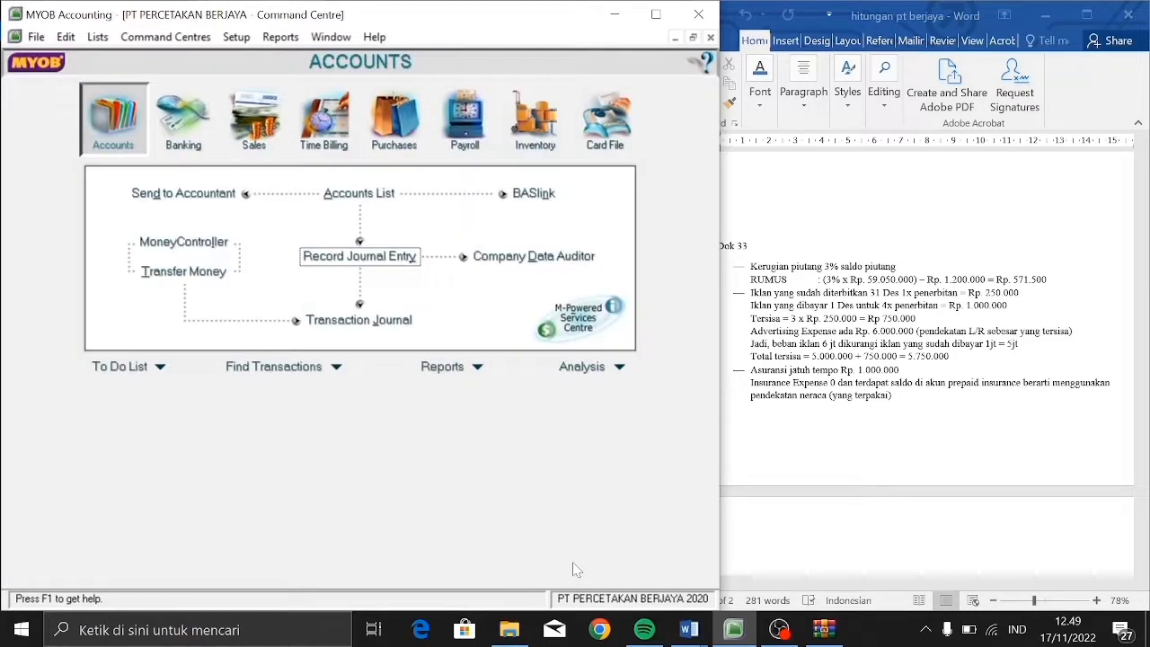
Switch to the SOAL PERCETAKAN document in Word and bring up the memorial of Dokumen 34.
mouse_move(689, 631)
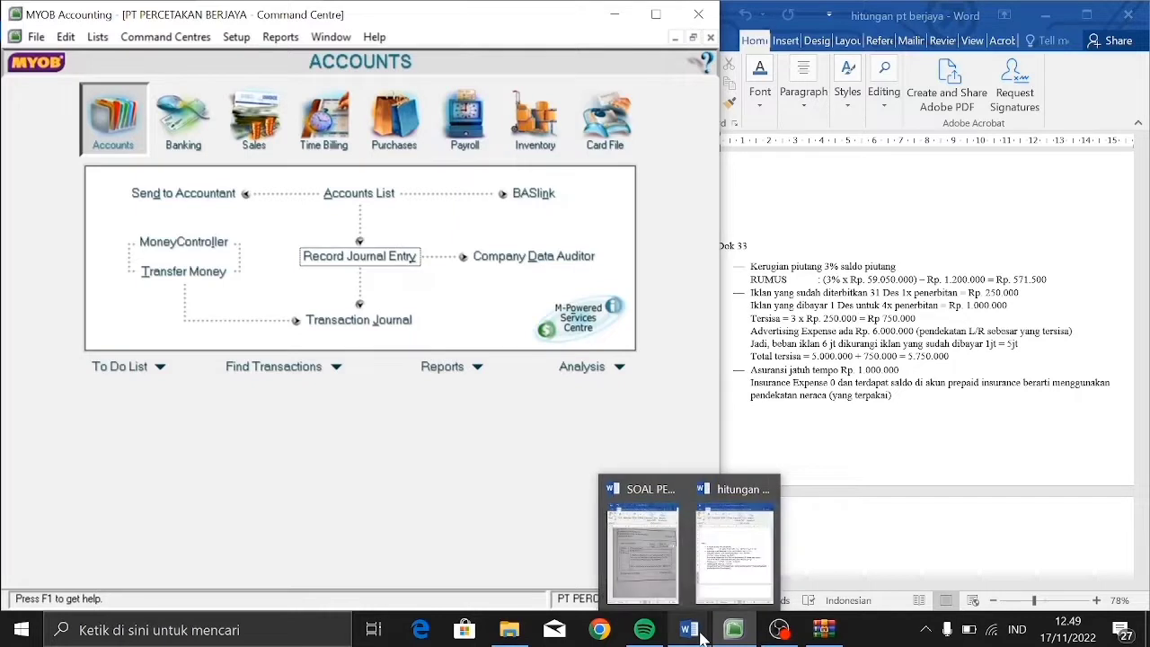
left_click(643, 550)
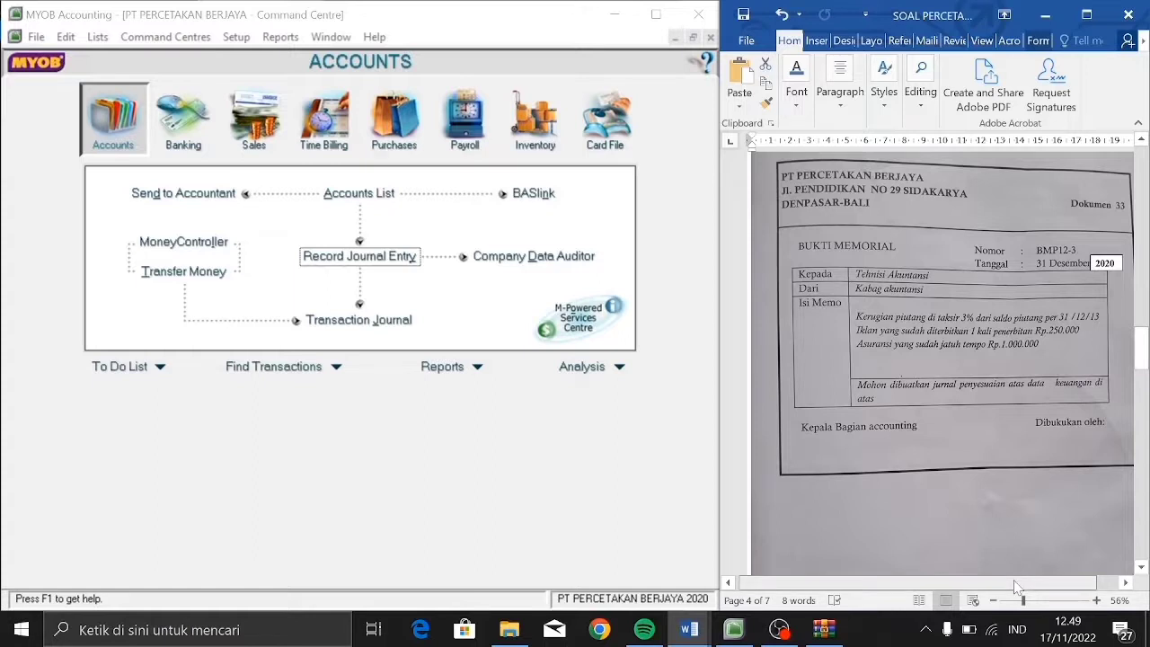
left_click_drag(1015, 588, 1025, 588)
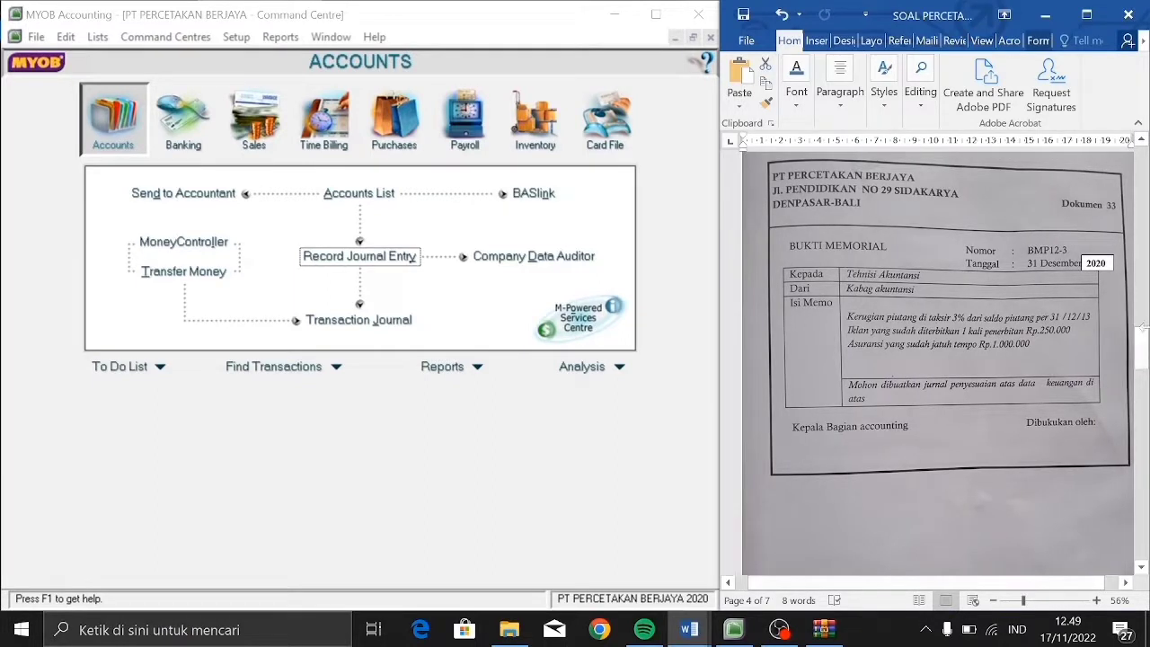
left_click_drag(1144, 349, 1144, 409)
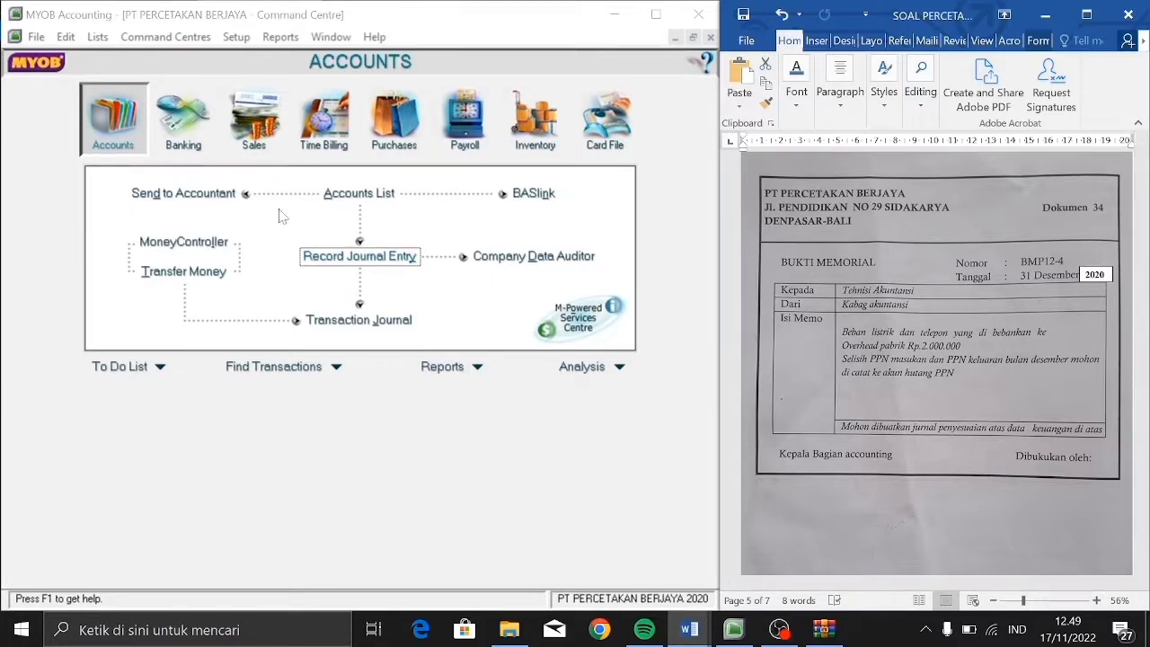
Check the Vat In and Vat Out balances in the full accounts list for the Dokumen 34 adjustment.
left_click(353, 194)
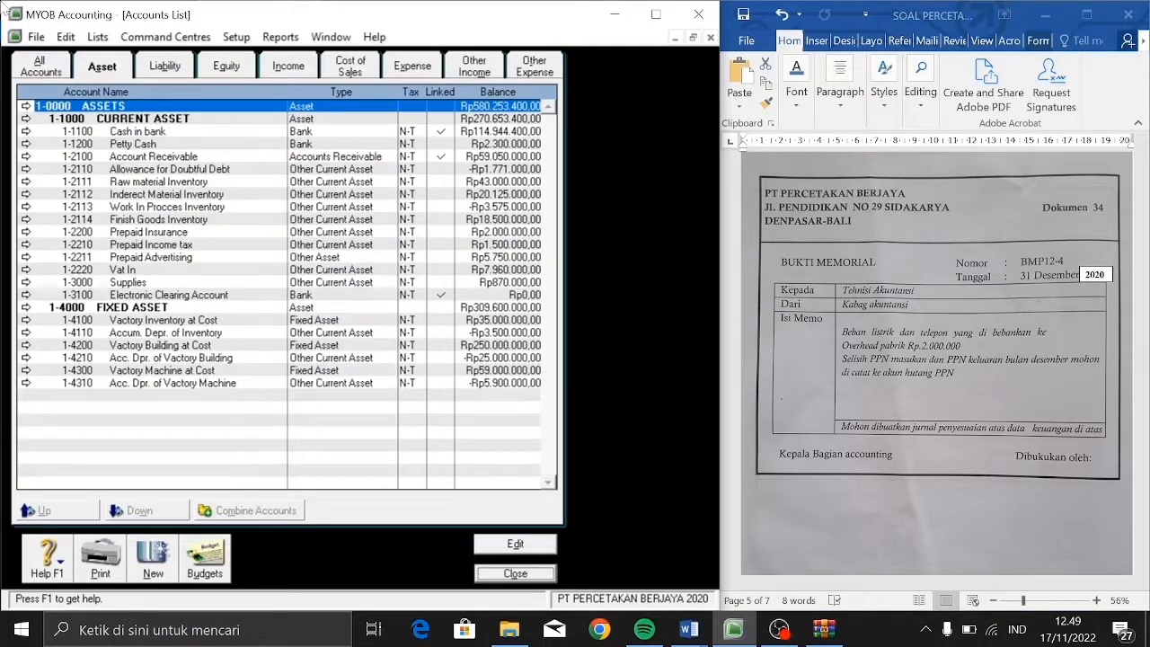
left_click(57, 57)
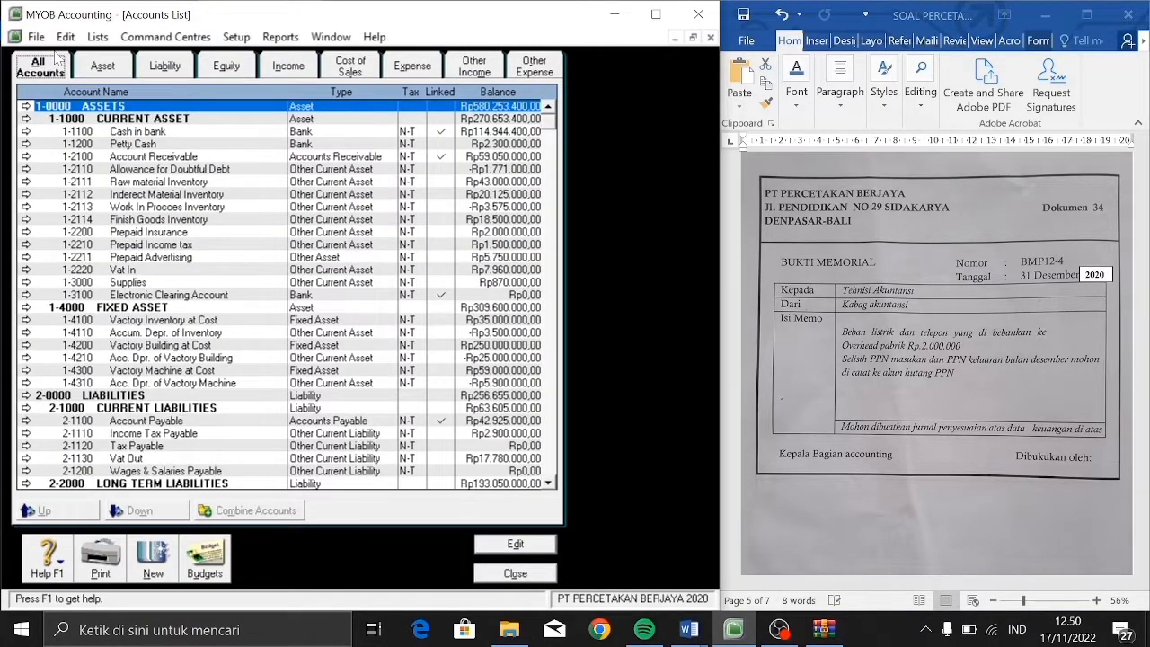
left_click(231, 274)
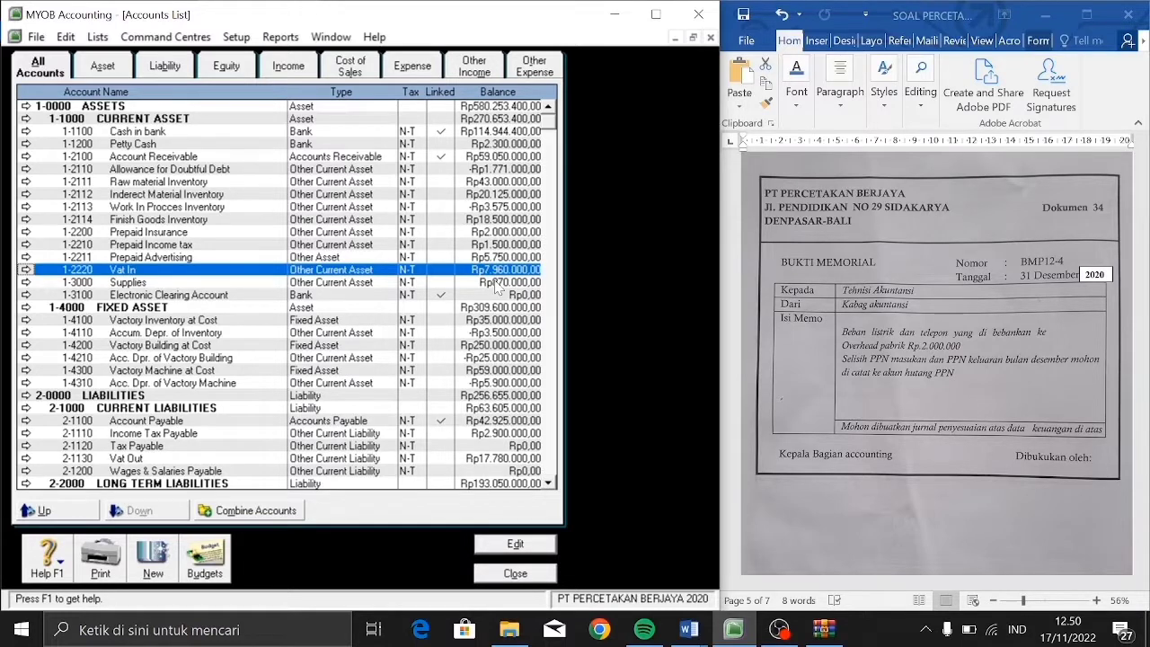
left_click(252, 459)
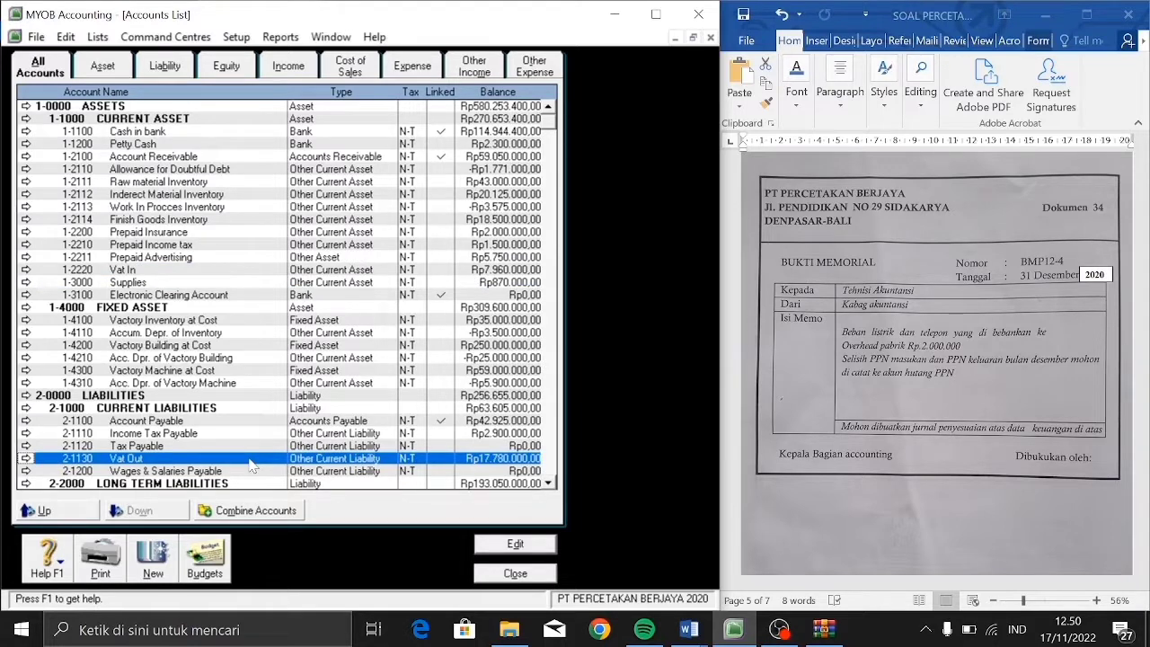
left_click(508, 575)
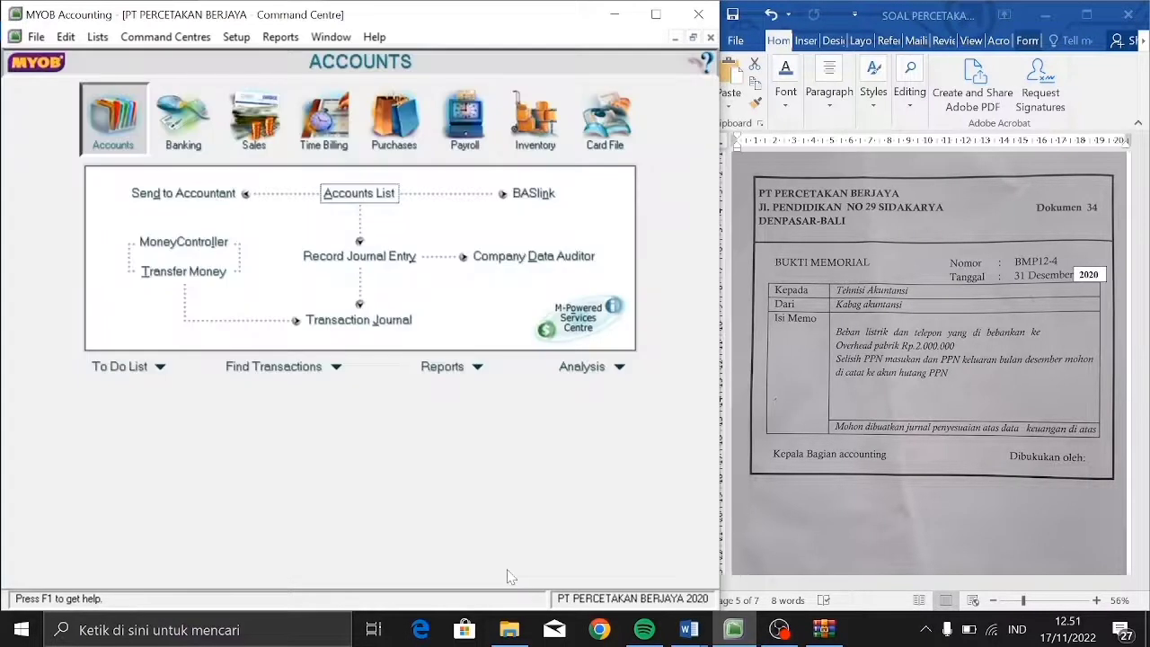
Start a journal entry numbered BMP12-4, dated 31/12/2020, with the memo "Penyesuaian beban listrik dan selisih PPN".
left_click(386, 258)
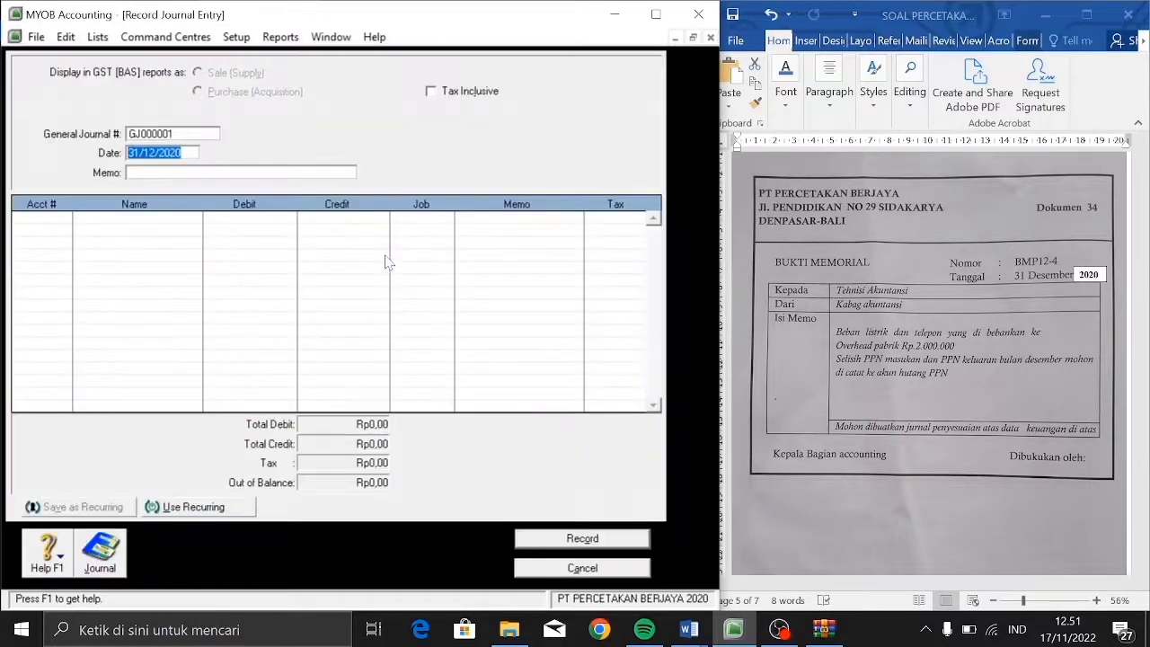
left_click(194, 134)
type("BMP12-")
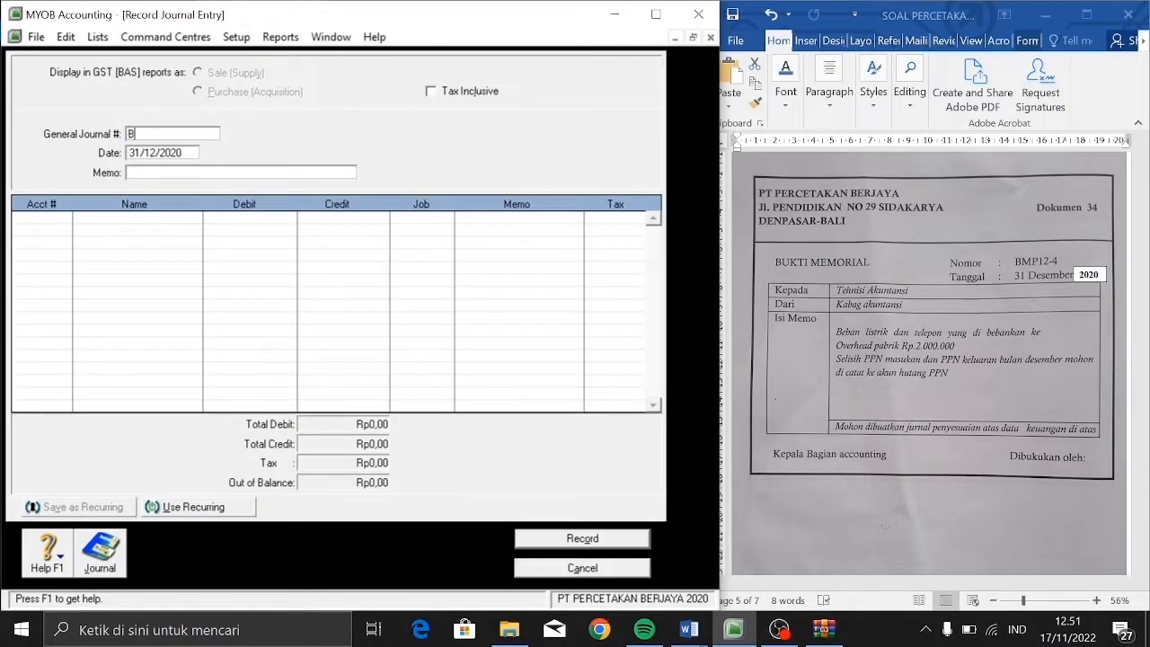
type("4")
key("Tab")
key("Tab")
type("Penyesuaian")
type("beban listrik dan ")
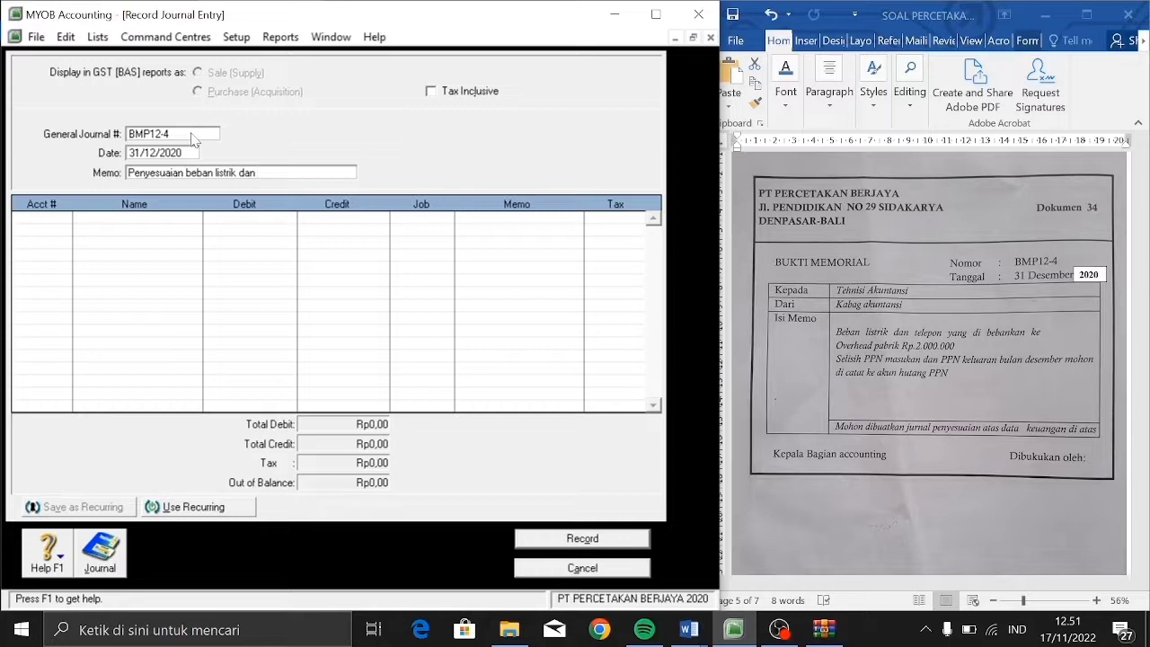
type("selisih PPN")
key("Tab")
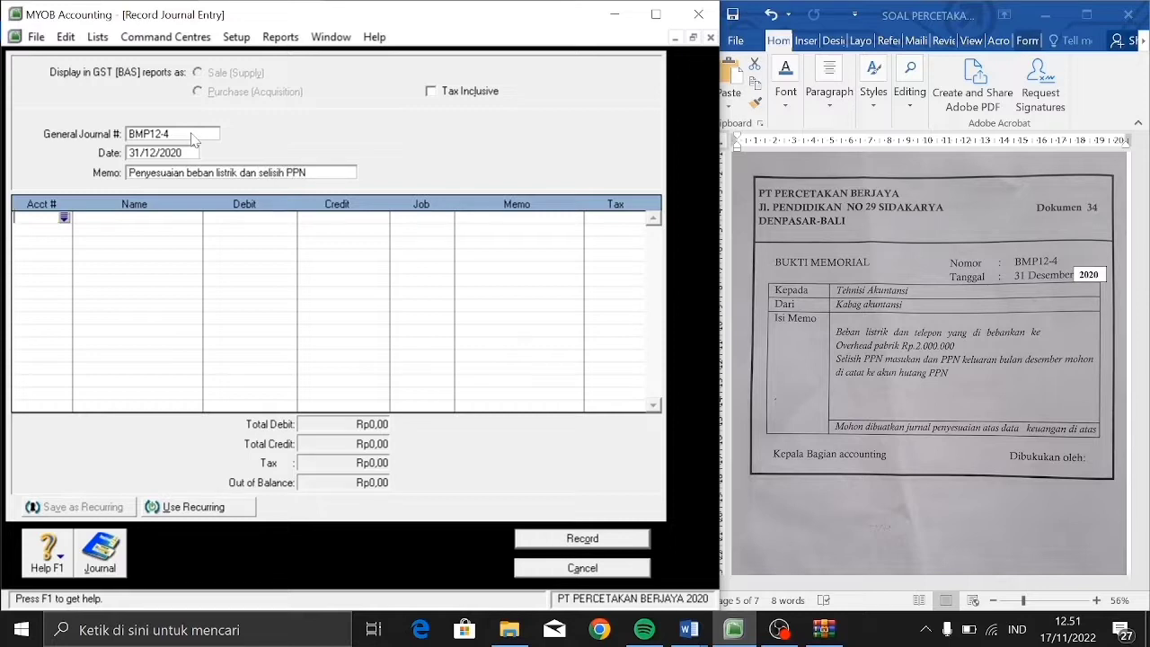
Add a journal line debiting account 5-1500 Factory Overhead Cost with Rp2.000.000.
key("Tab")
type("5")
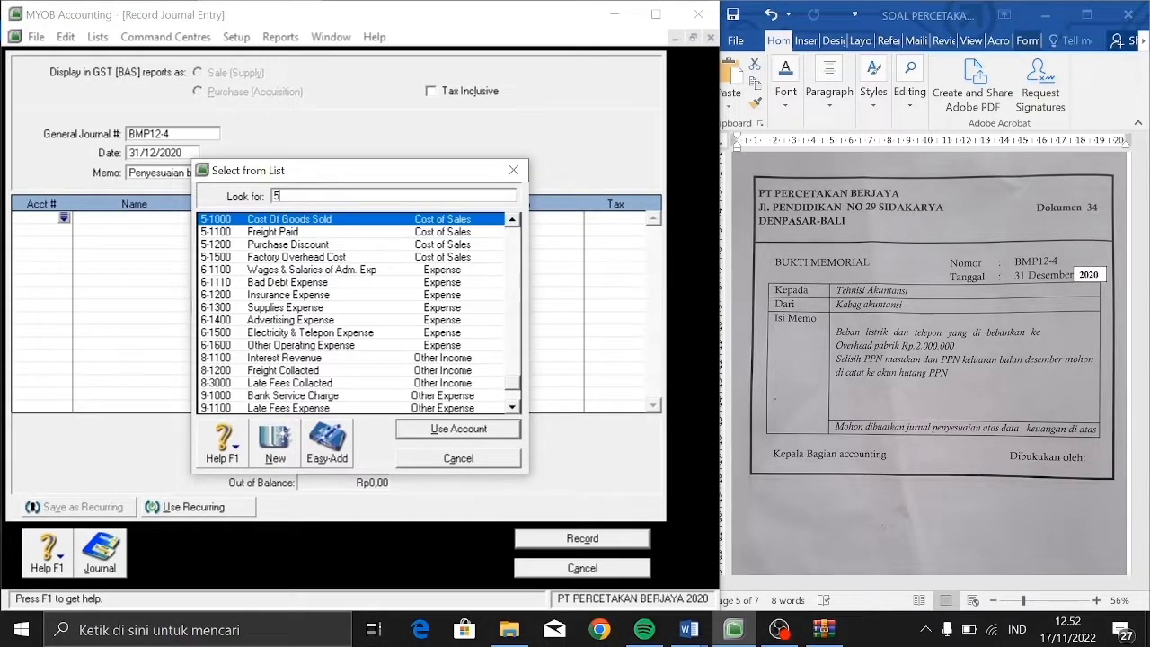
type("-1500")
key("Return")
type("2000")
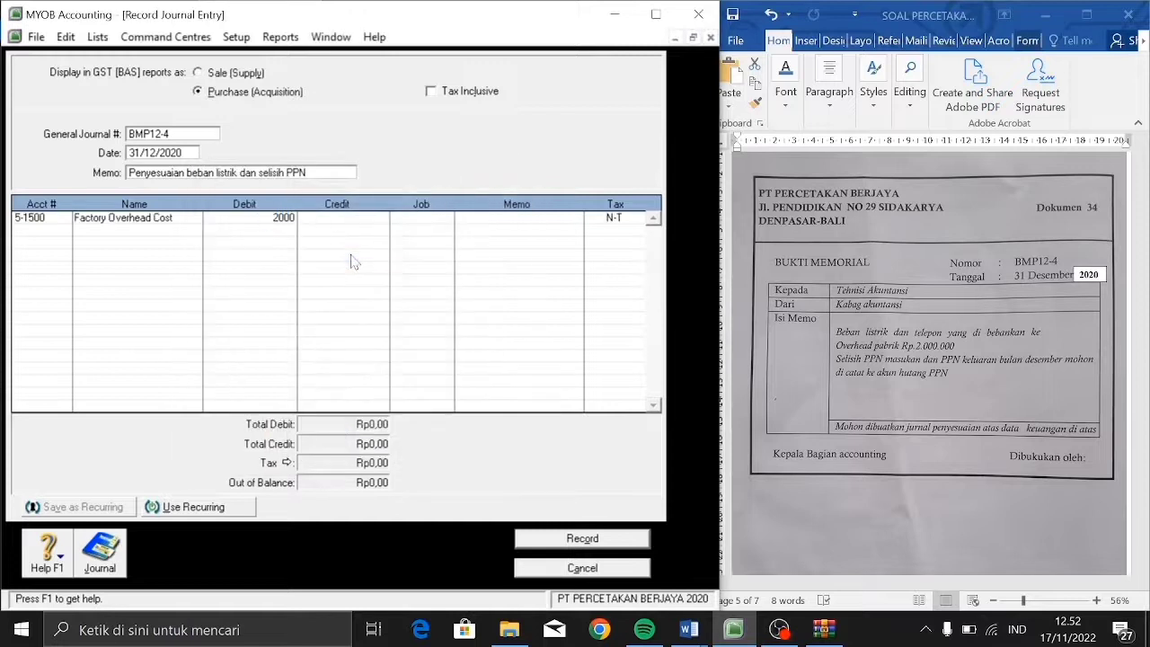
key("Tab")
key("Tab")
key("Tab")
key("Tab")
Add a journal line crediting account 6-1500 Electricity & Telepon Expense with Rp2.000.000.
key("Tab")
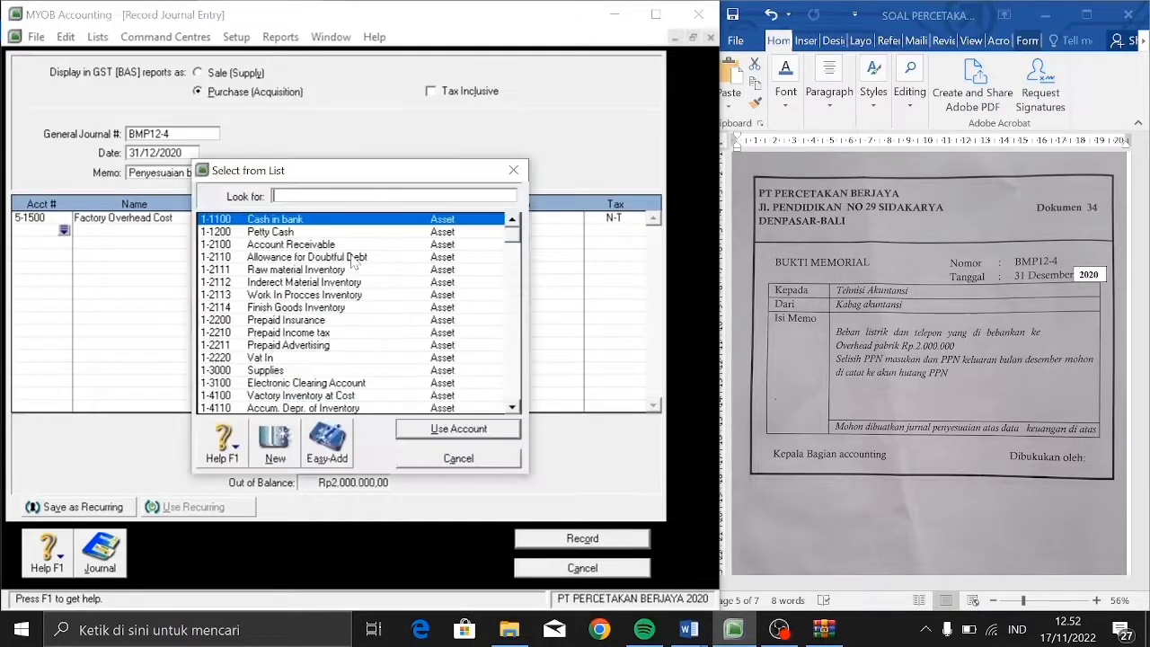
type("6-1500")
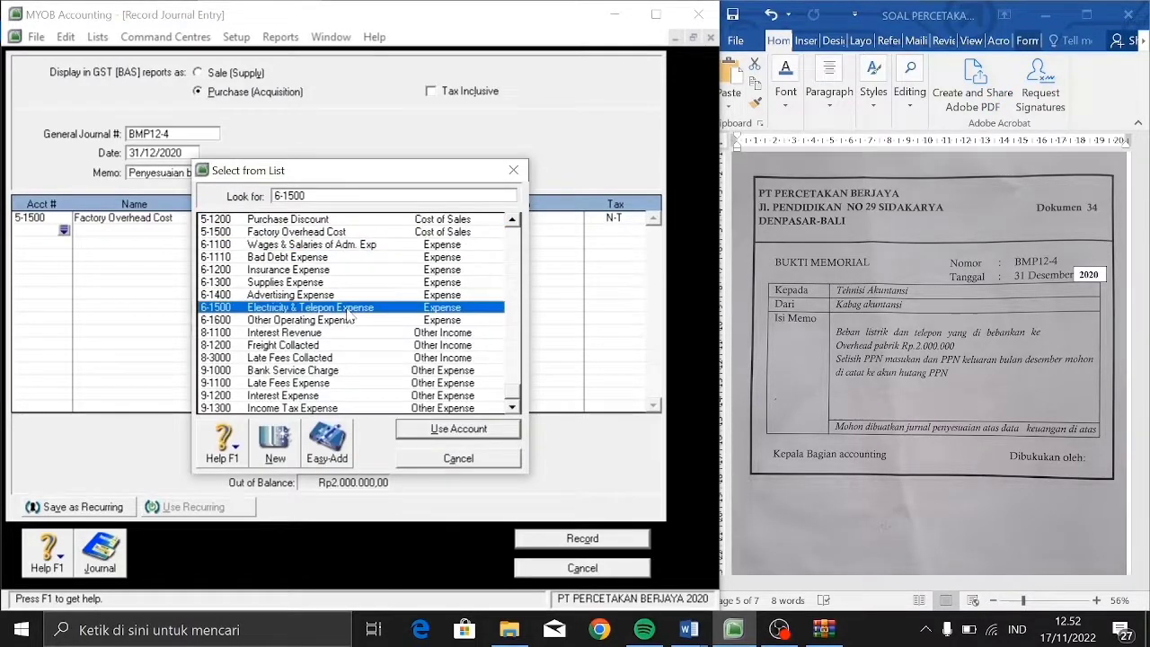
key("Return")
key("Tab")
type("2000000")
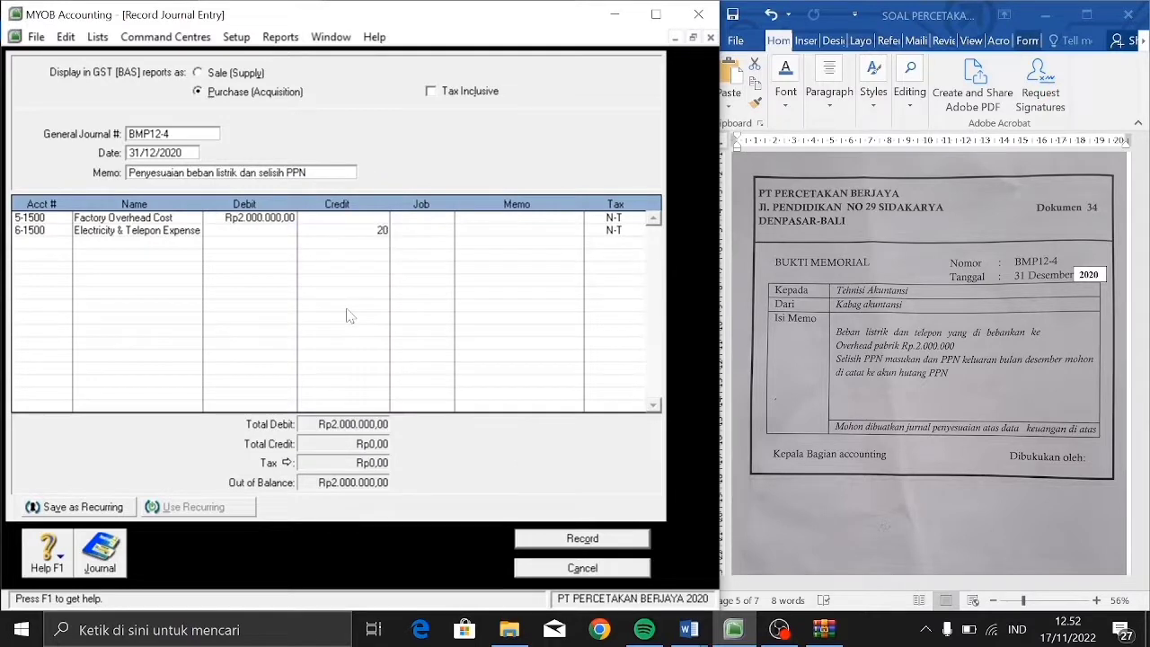
key("Tab")
key("Tab")
key("Tab")
key("Tab")
Add a journal line debiting account 2-1130 Vat Out with Rp17.780.000.
key("Tab")
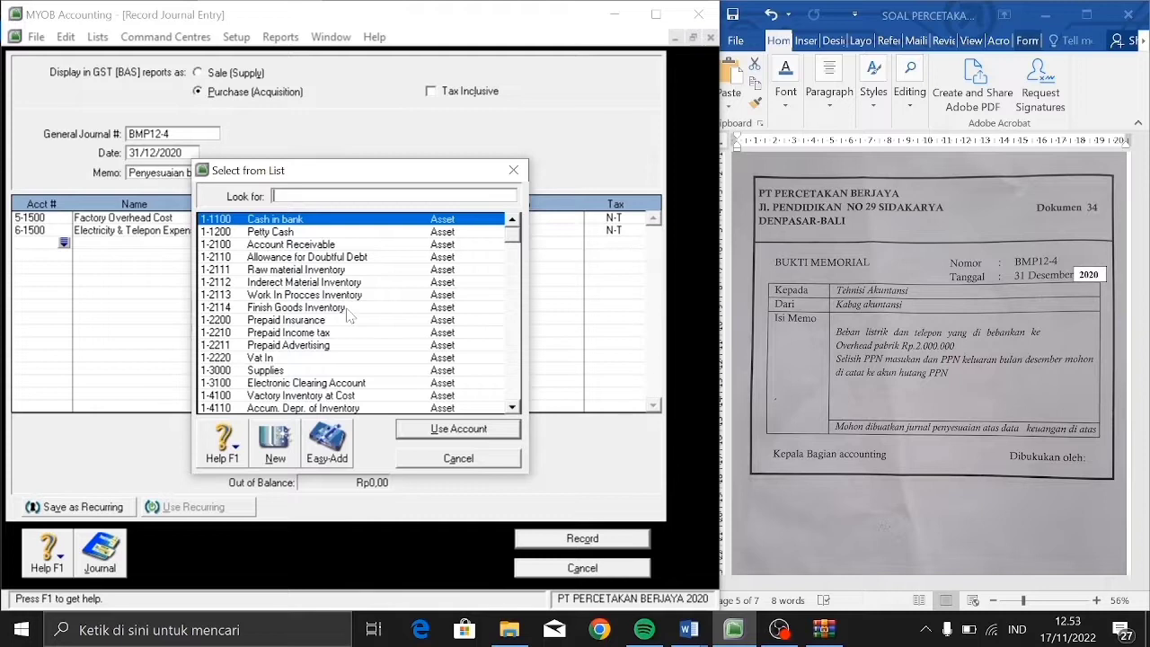
type("2-1130")
key("Return")
type("17780000")
key("Tab")
key("Tab")
key("Tab")
key("Tab")
Add a journal line crediting account 1-2220 Vat In with Rp7.960.000.
key("Tab")
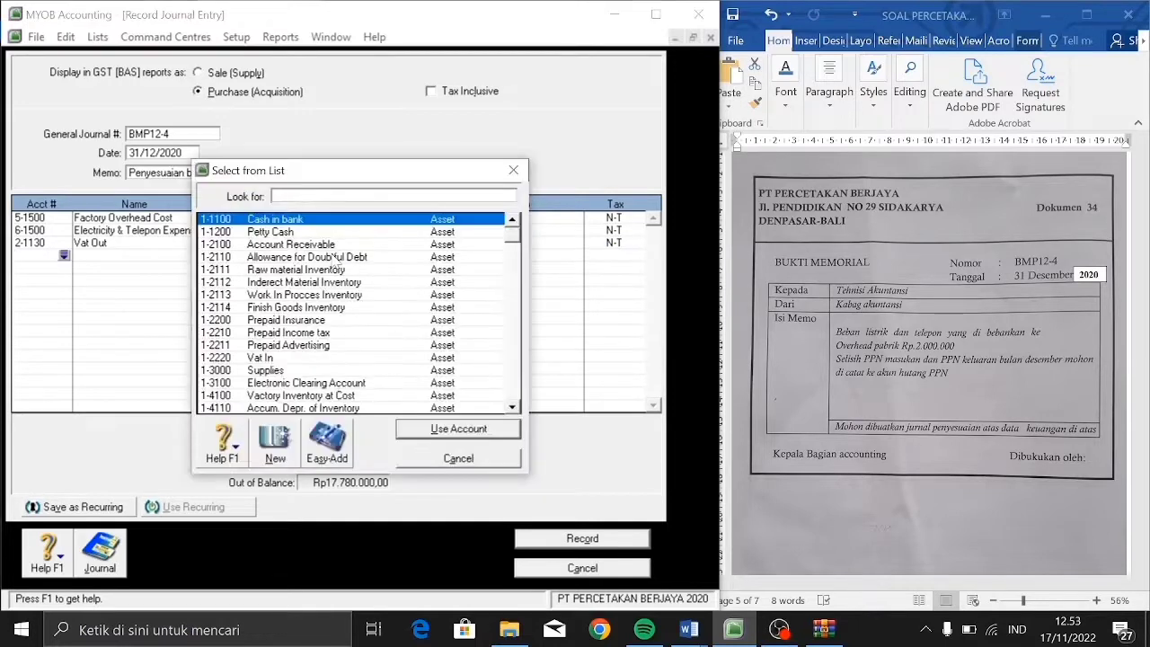
type("1-2220")
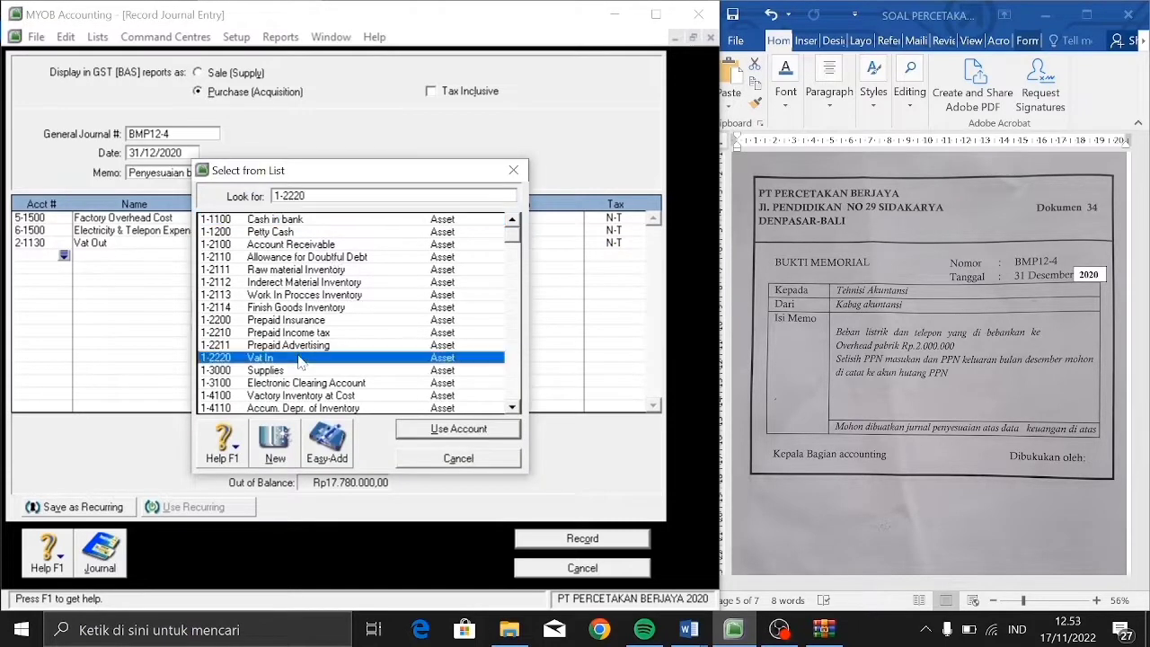
key("Return")
key("Tab")
type("7.9")
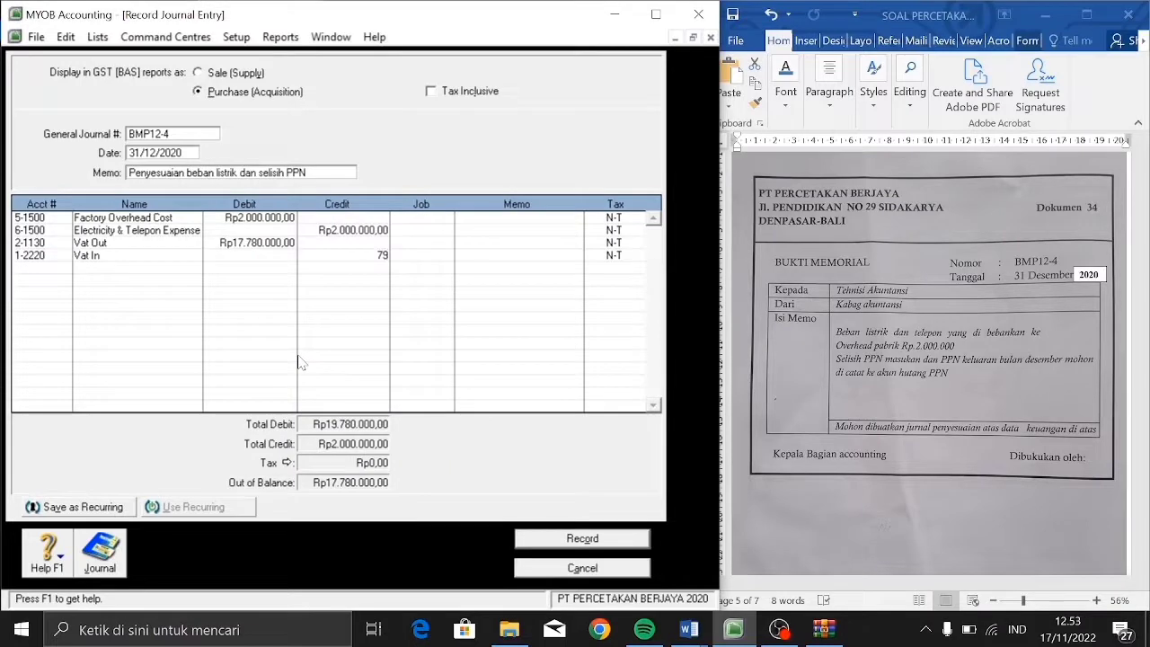
type("60.000")
key("Tab")
key("Tab")
key("Tab")
key("Tab")
Add a journal line crediting account 2-1120 Tax Payable with the proposed balancing amount of Rp9.820.000.
key("Tab")
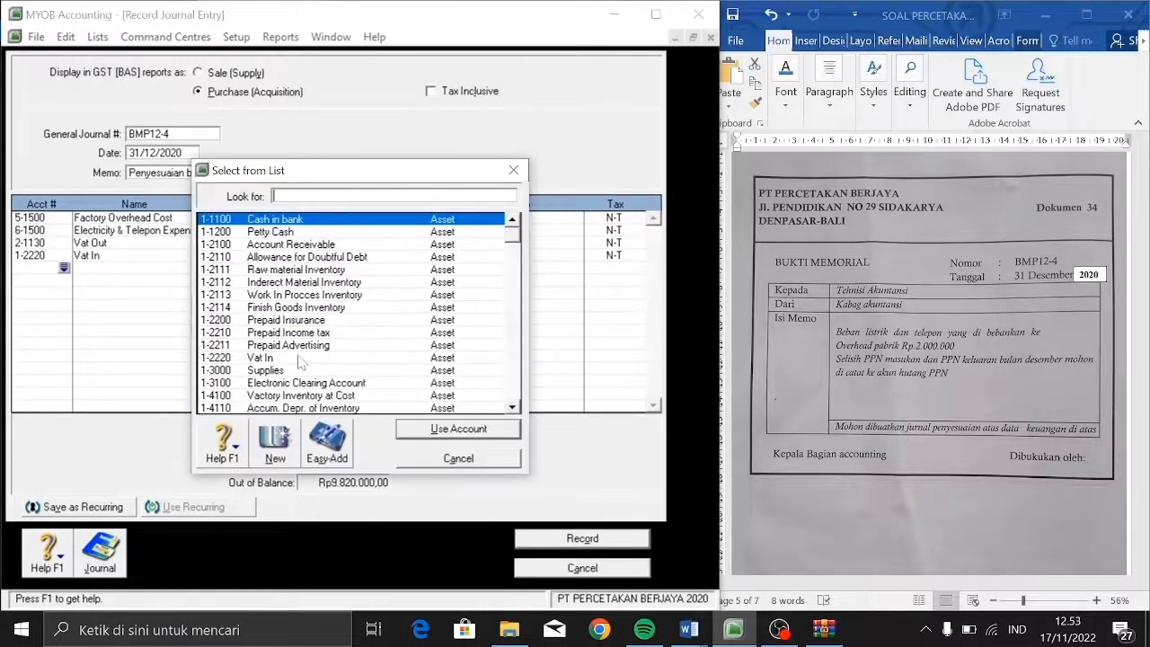
type("2-1120")
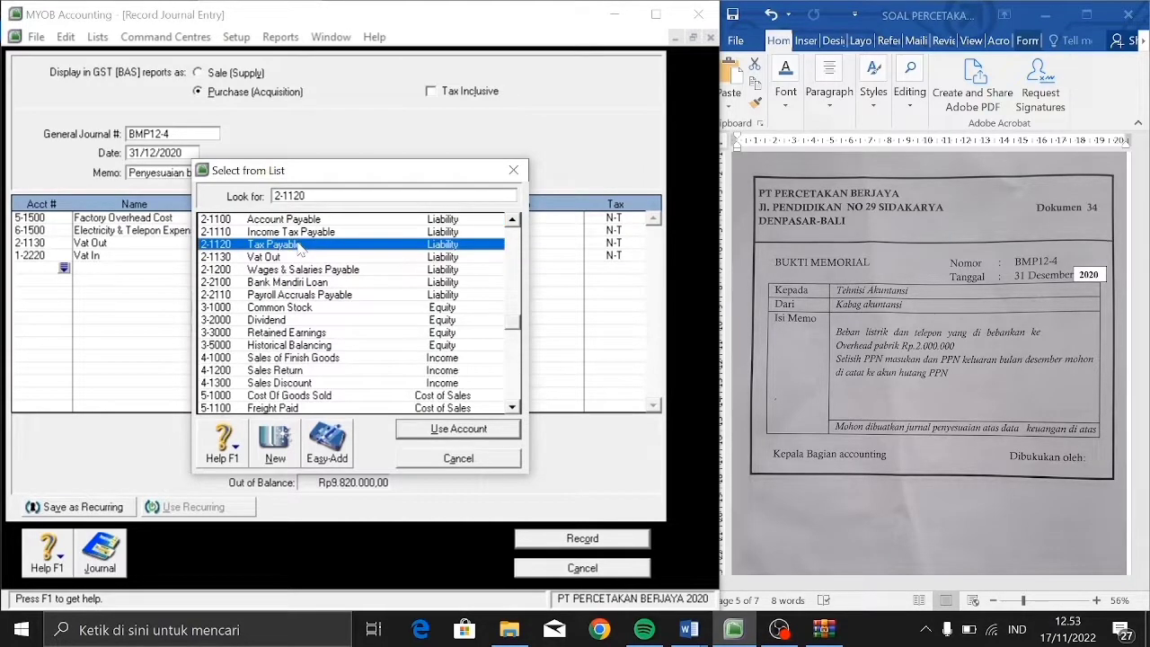
key("Return")
key("Tab")
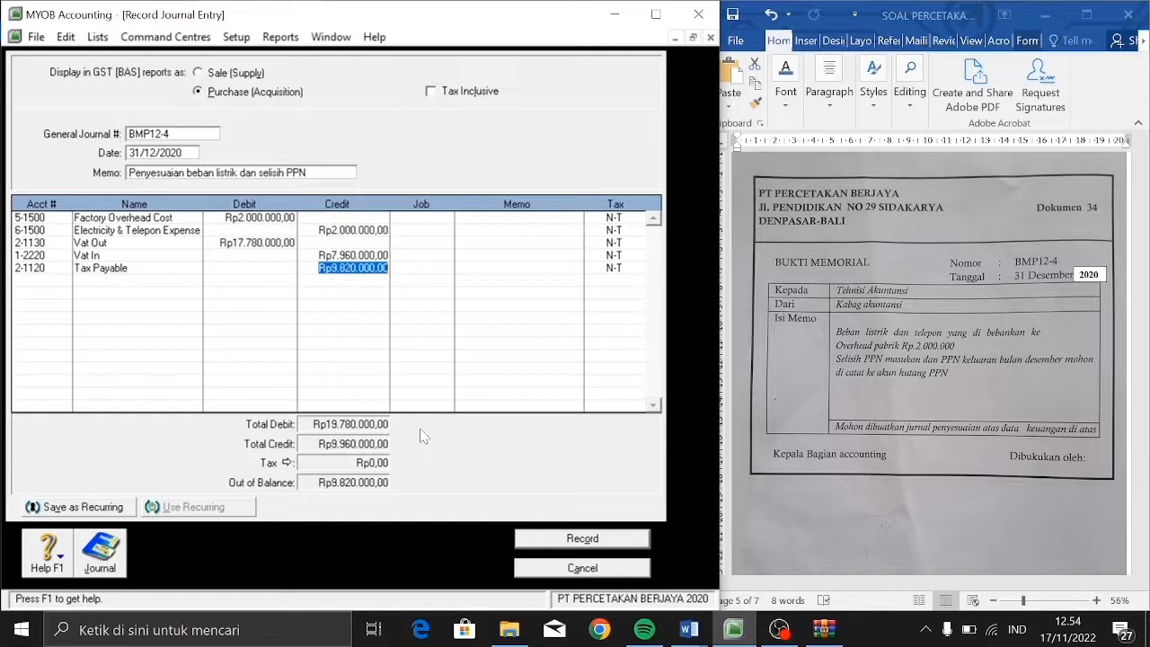
key("Tab")
key("Tab")
key("Tab")
key("Tab")
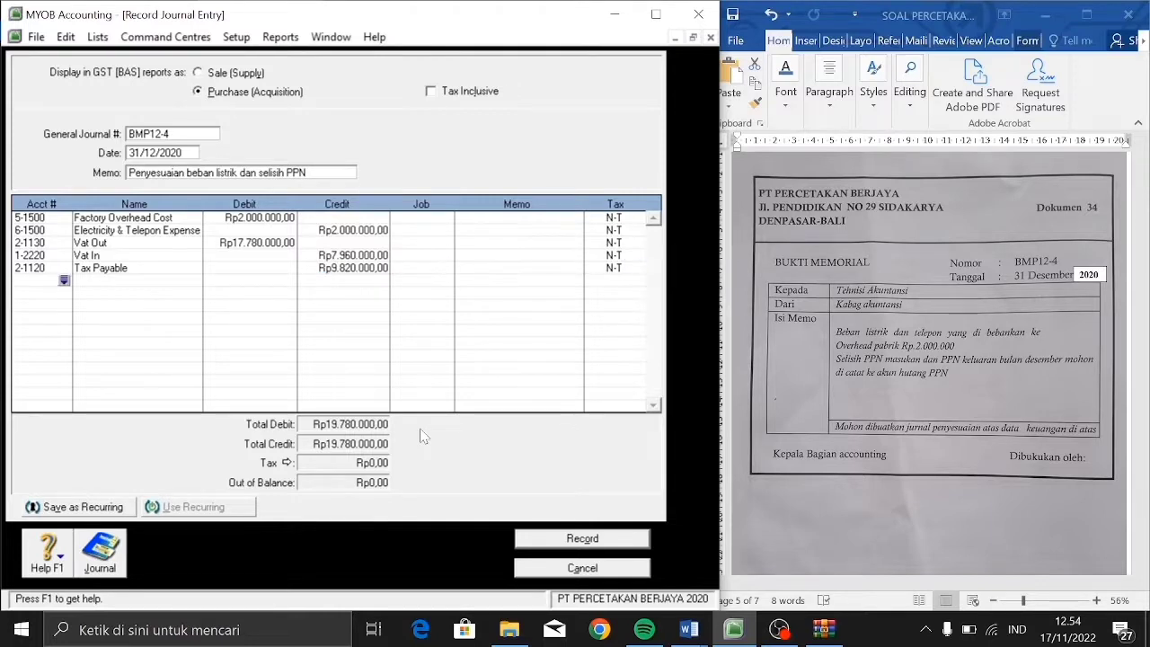
Review the transaction recap of journal BMP12-4, record it and close the journal entry window.
key("ctrl+r")
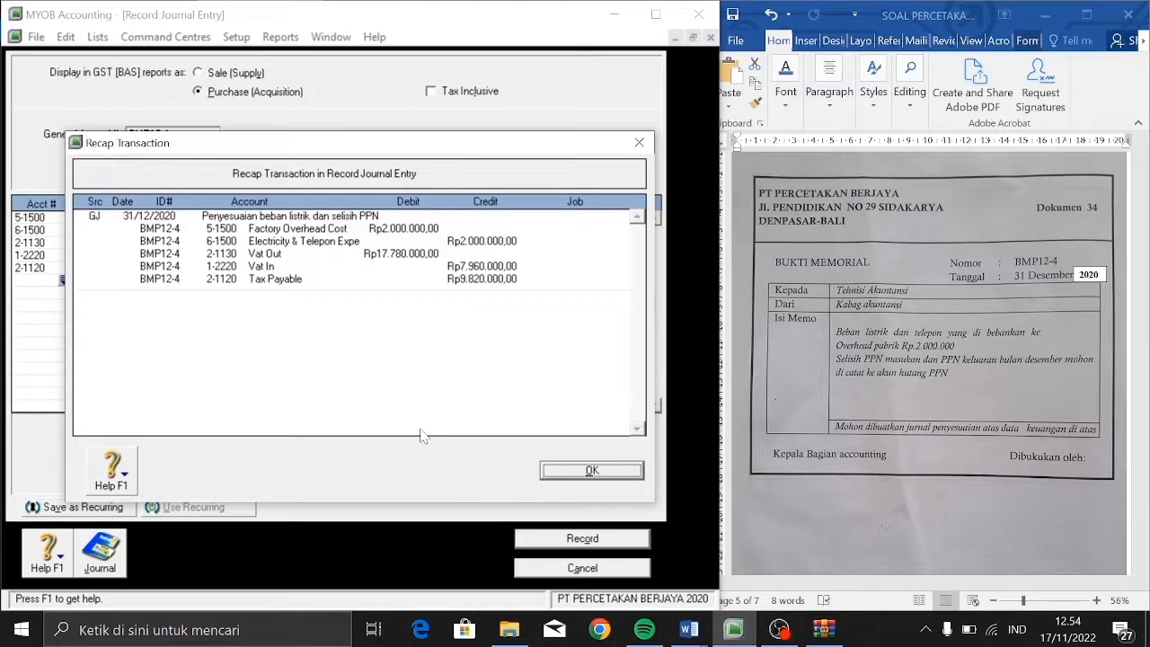
left_click(610, 474)
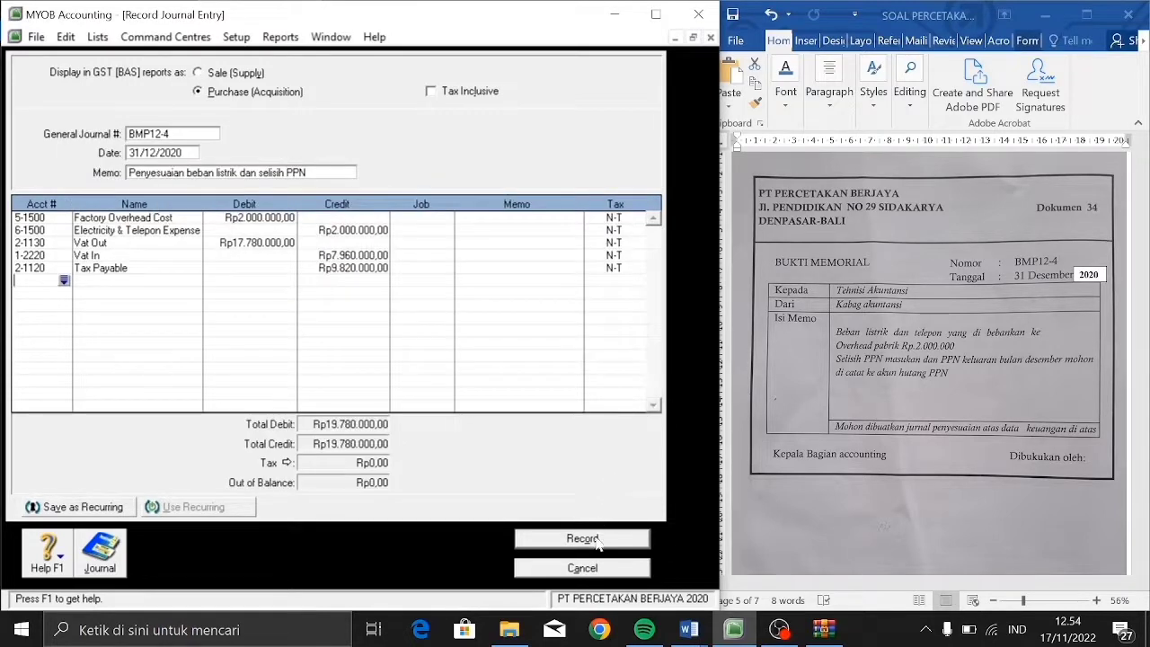
left_click(598, 540)
left_click(599, 568)
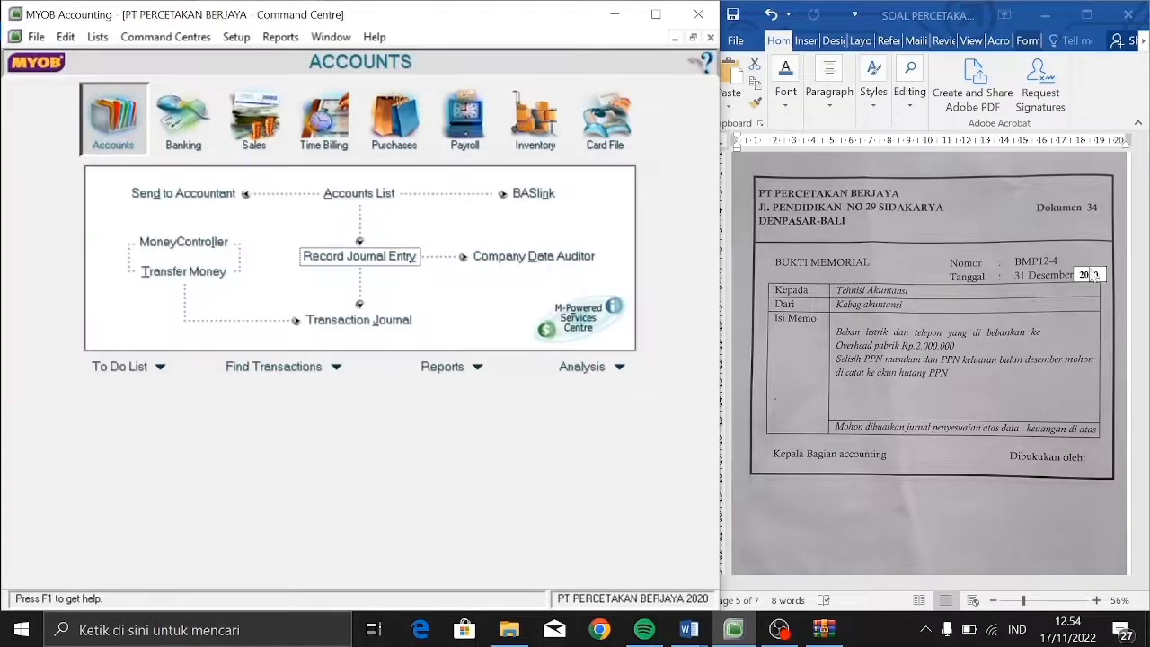
Switch to the SOAL PERCETAKAN document in Word and bring up the memorial of Dokumen 35.
left_click(1093, 276)
left_click_drag(1143, 409, 1144, 479)
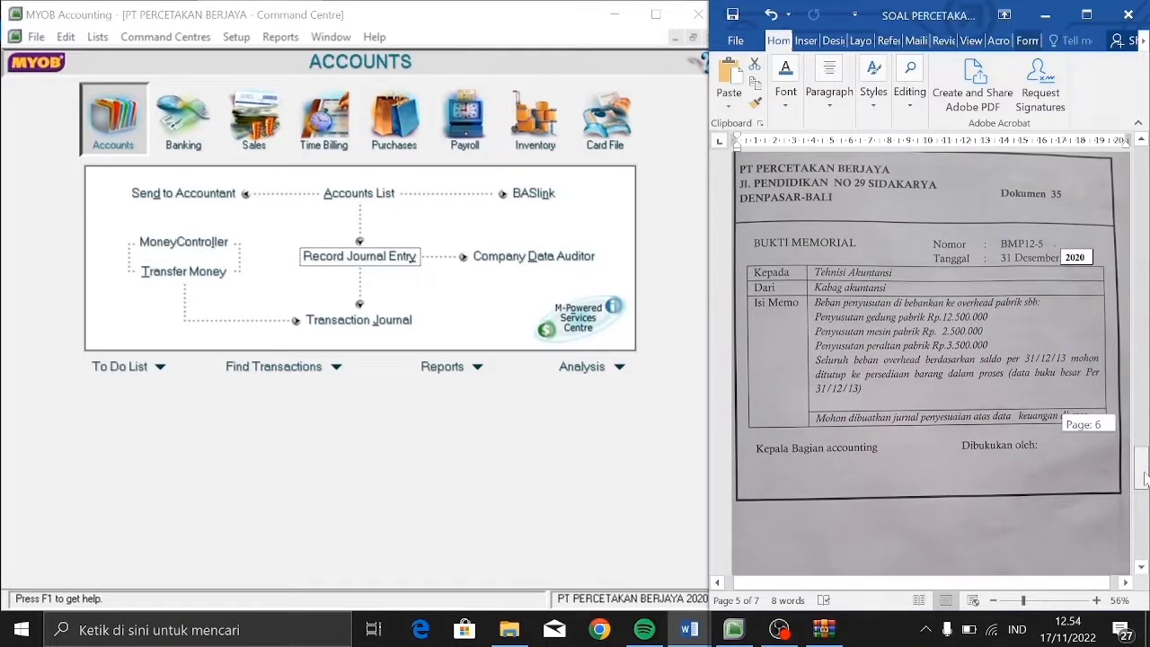
left_click_drag(1144, 479, 1144, 476)
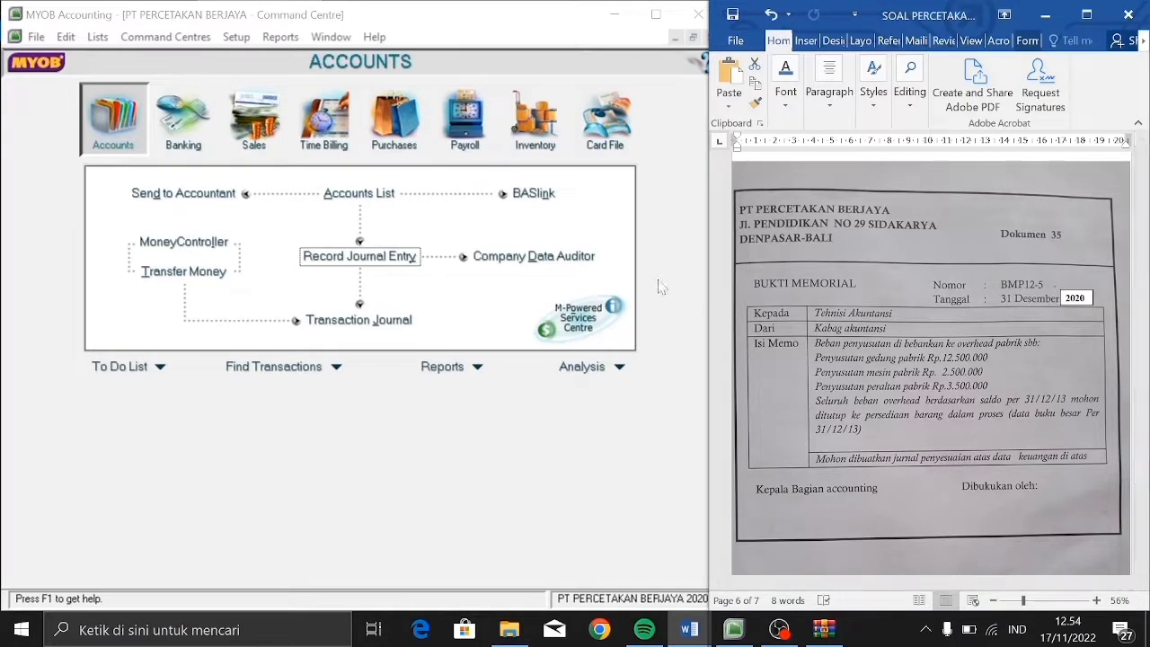
Switch back to MYOB Accounting and start journal entry BMP12-5, dated 31/12/2020, with the memo "Penyesuaian penyusutan dan BOP".
left_click(392, 262)
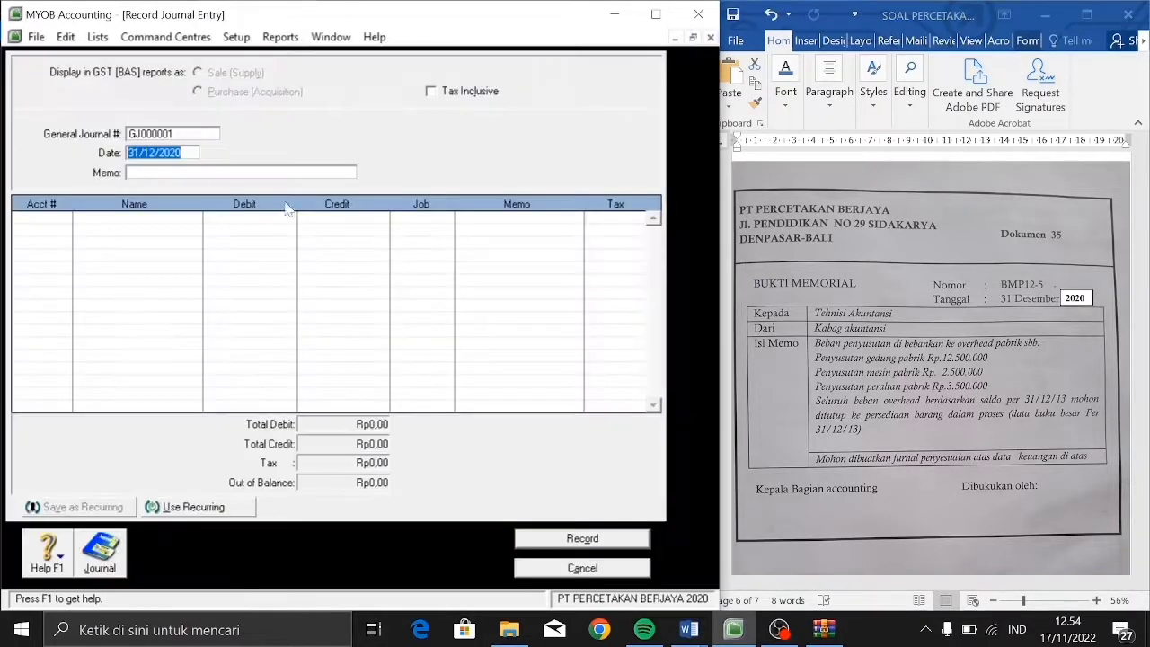
type("BMP")
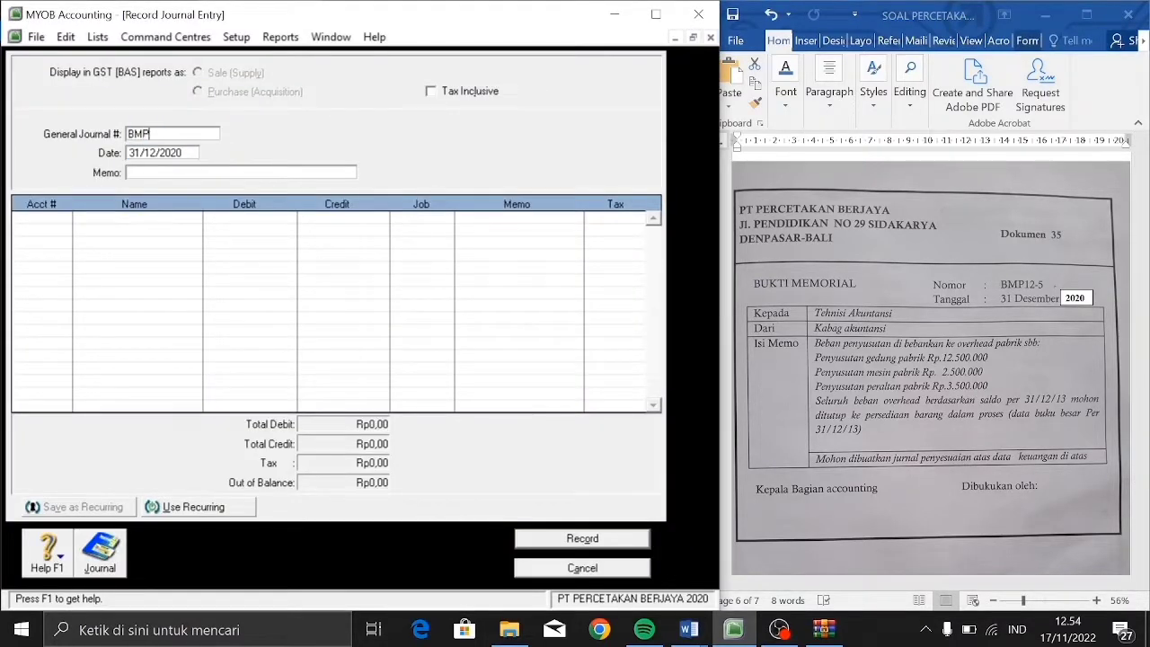
type("12-5")
key("Tab")
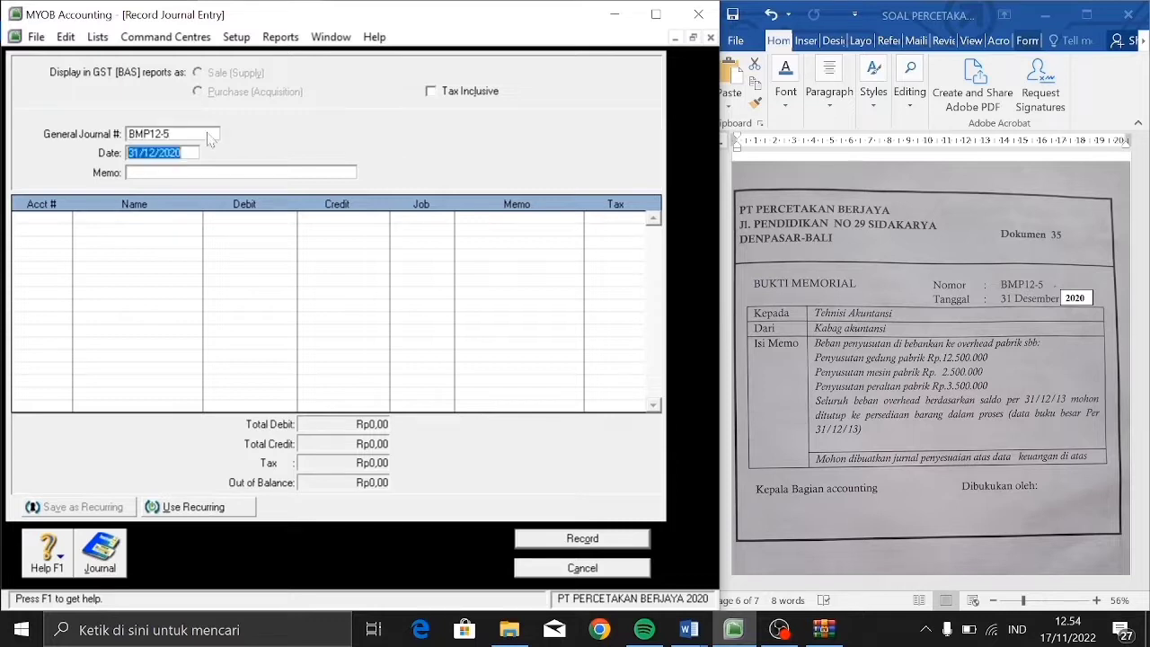
key("Tab")
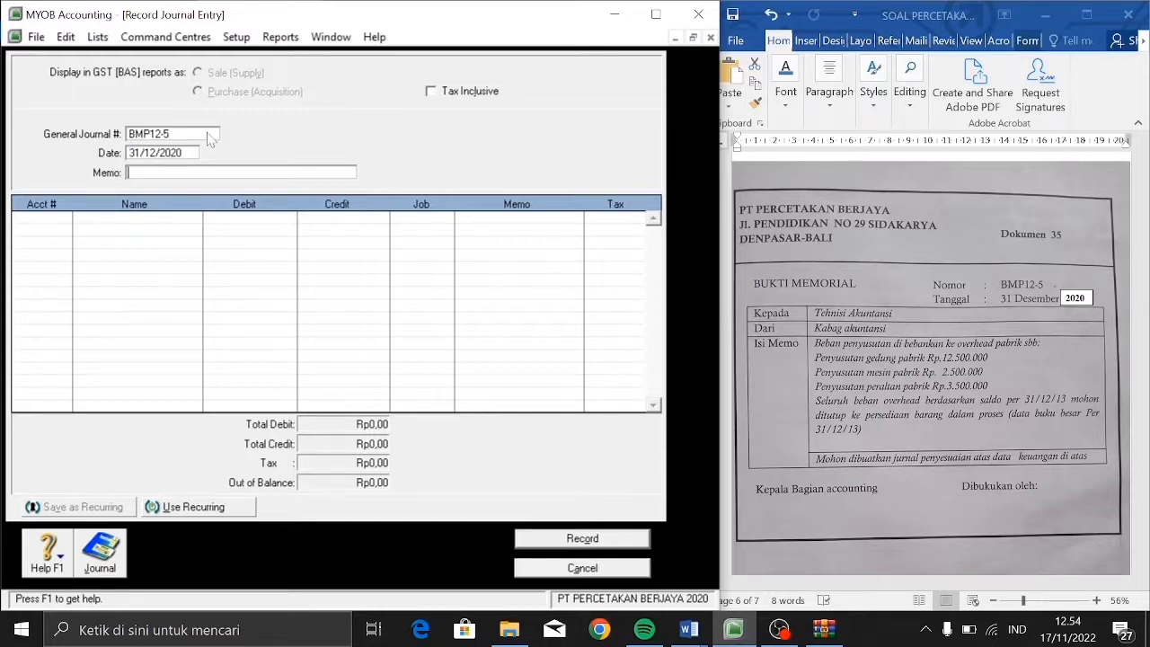
type("Penyesuaian penyusutan dan BOP")
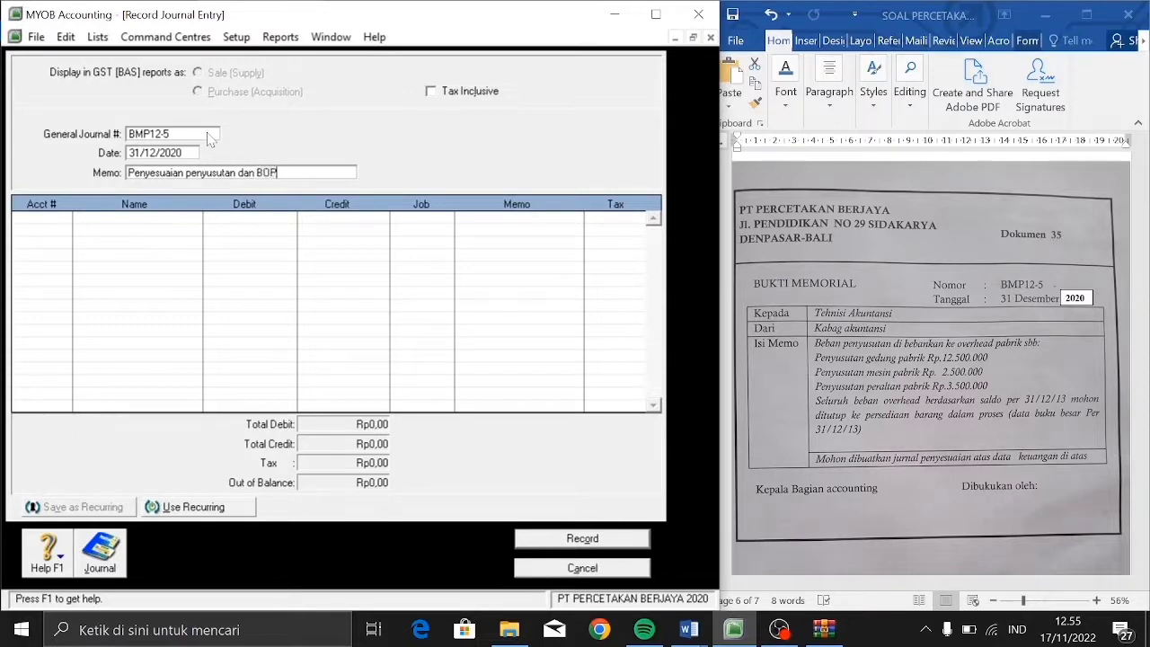
key("Tab")
Add a journal line for account 5-1500 Factory Overhead Cost, leaving its amount empty.
key("Tab")
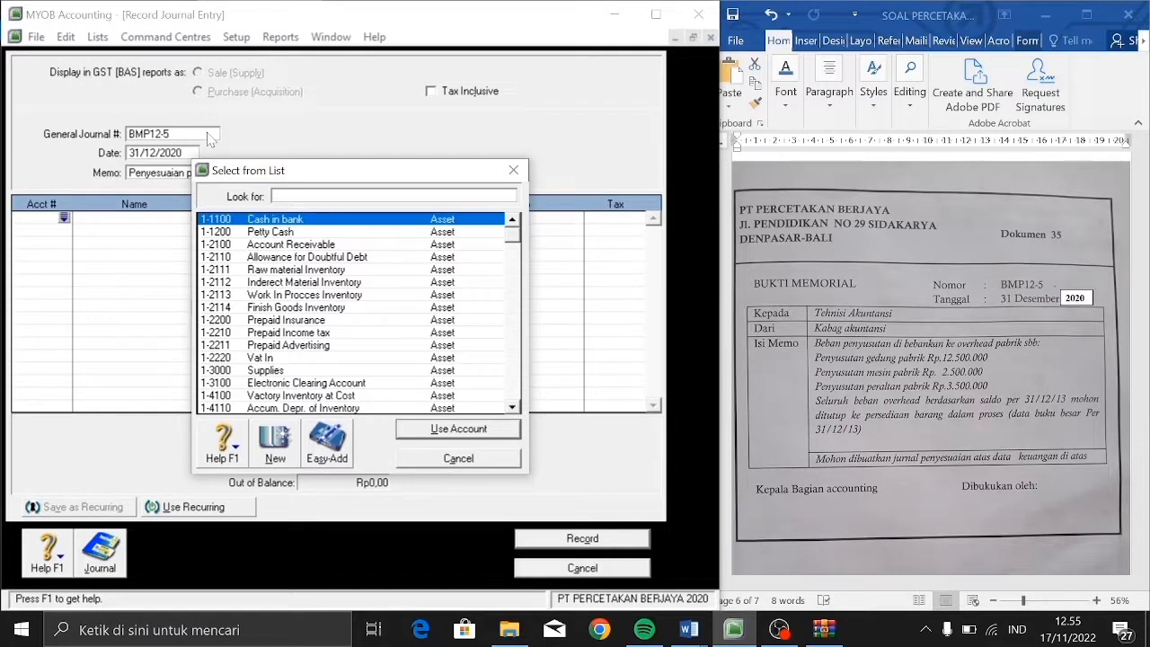
type("5")
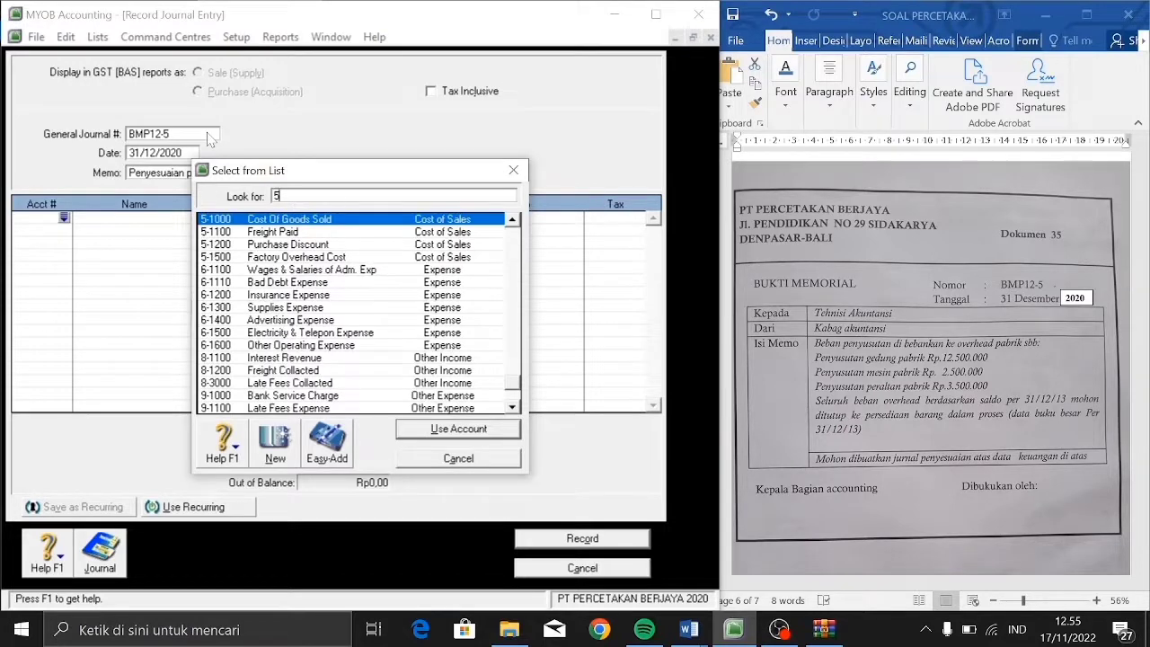
left_click(249, 257)
double_click(249, 258)
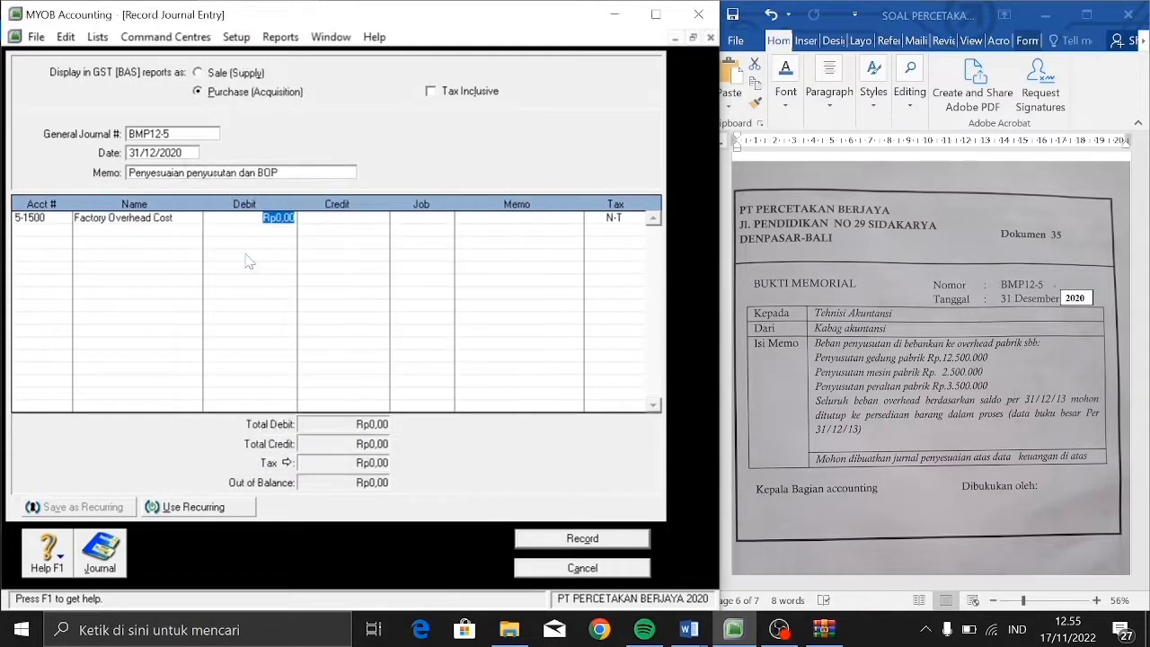
key("Return")
key("Return")
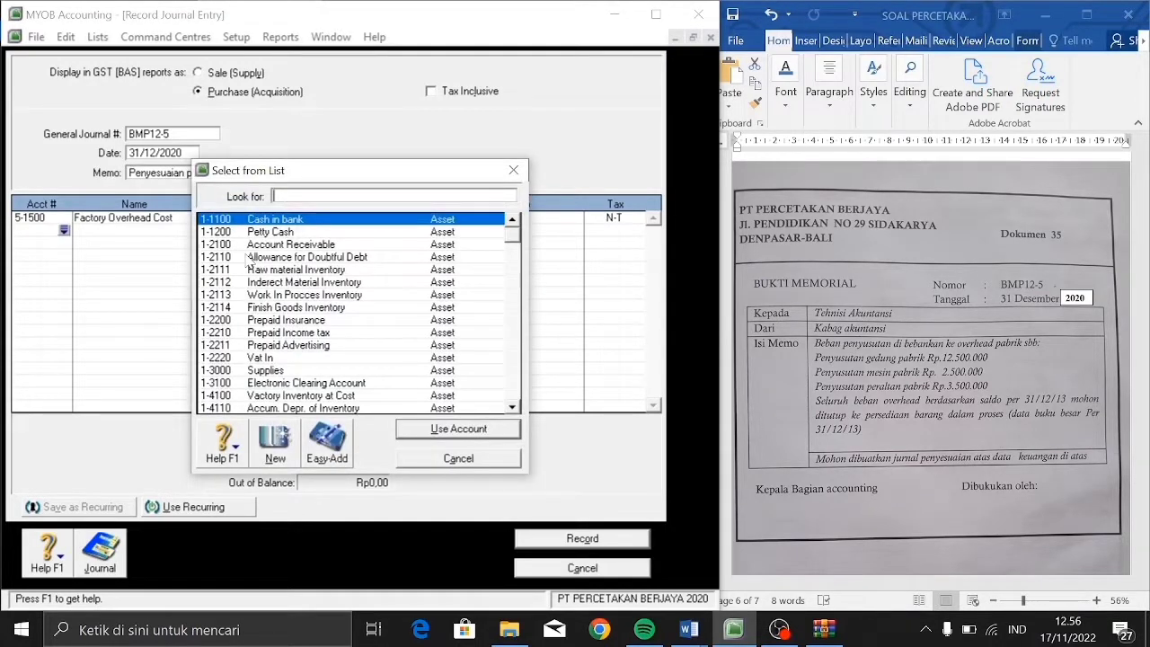
Add a journal line crediting account 1-4210 Acc. Dpr. of Vactory Building with Rp12.500.000.
type("1-4210")
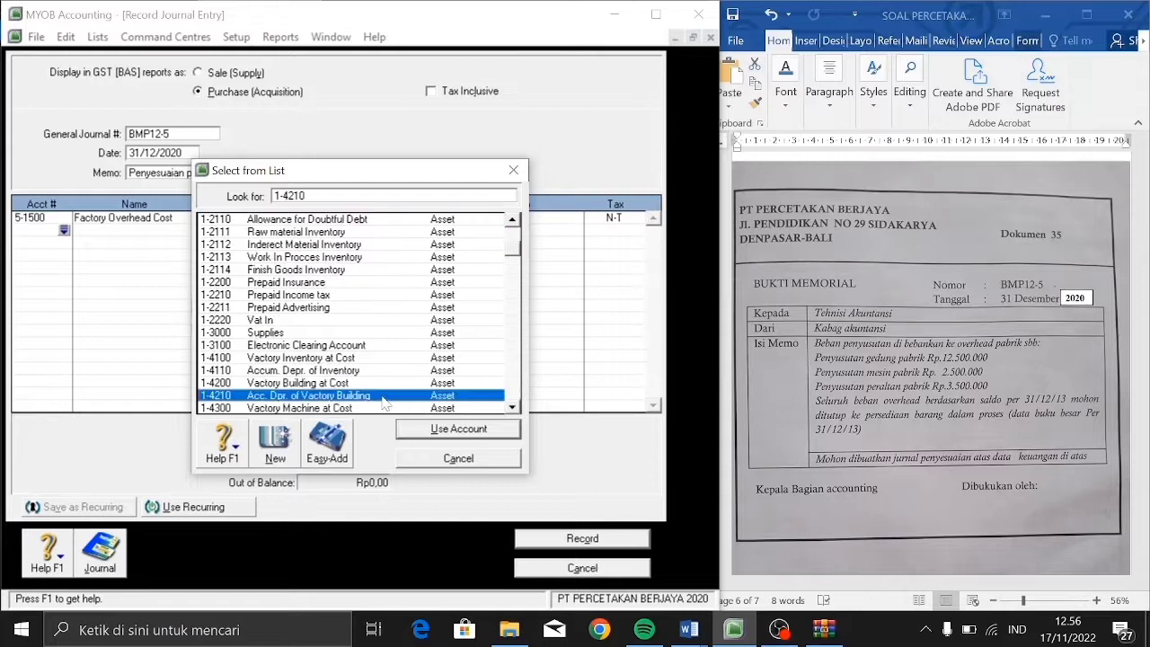
key("Return")
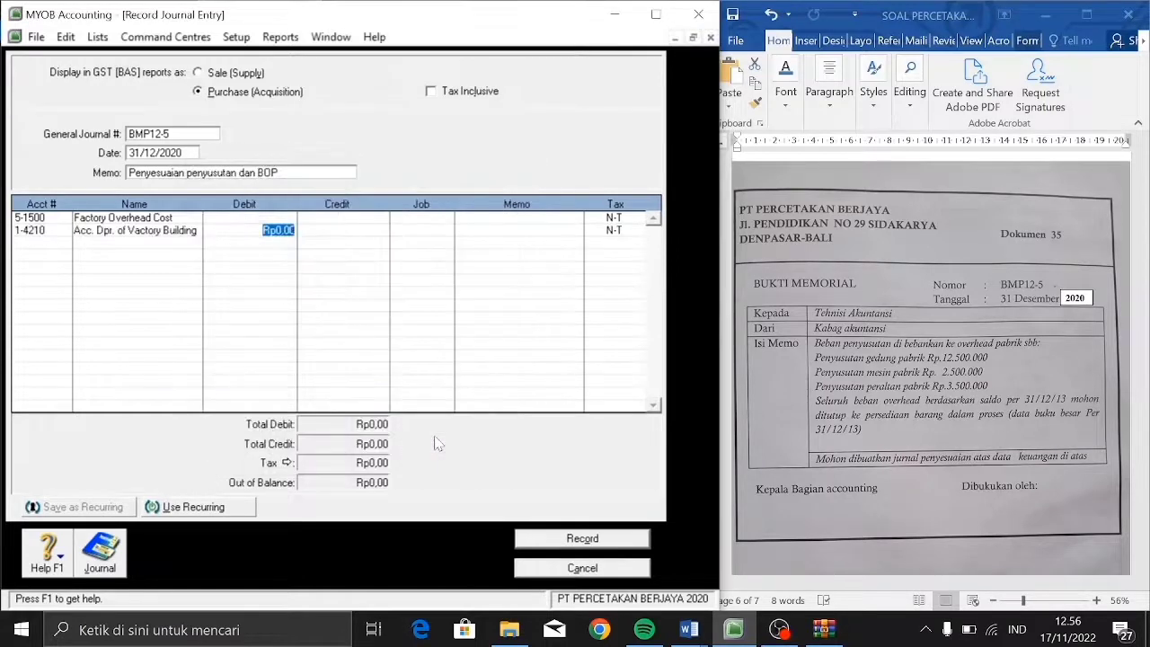
key("Tab")
type("12500000")
key("Tab")
key("Tab")
key("Tab")
key("Tab")
Add a journal line crediting account 1-4310 Acc. Dpr. of Vactory Machine with Rp2.500.000.
key("Tab")
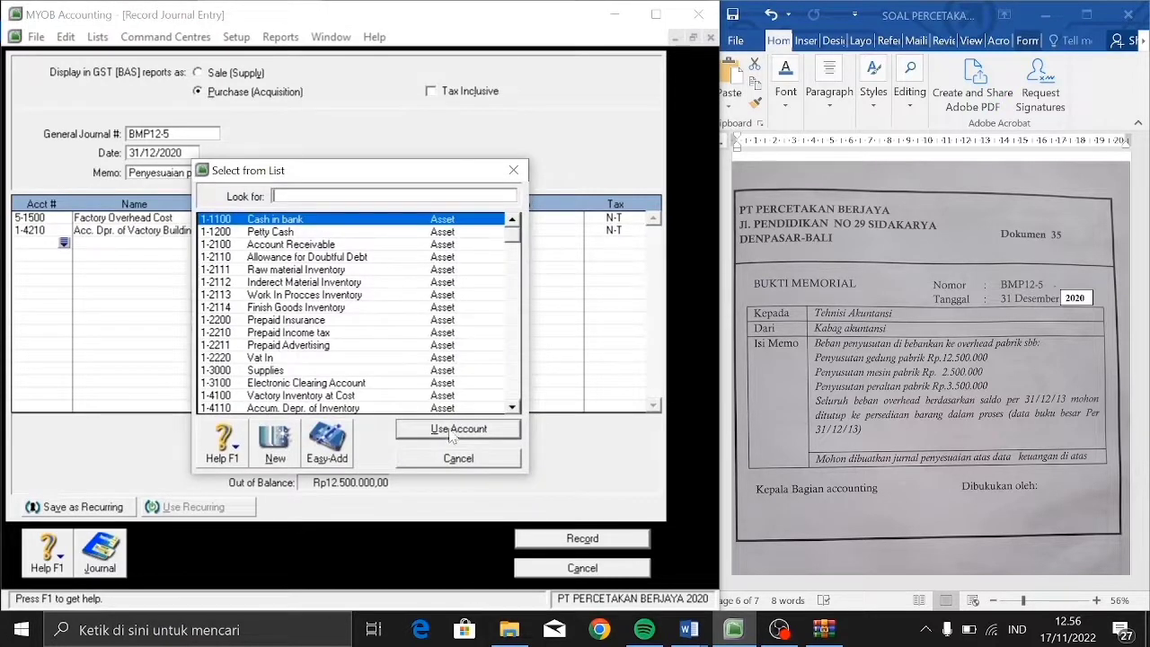
type("1-4310")
key("Return")
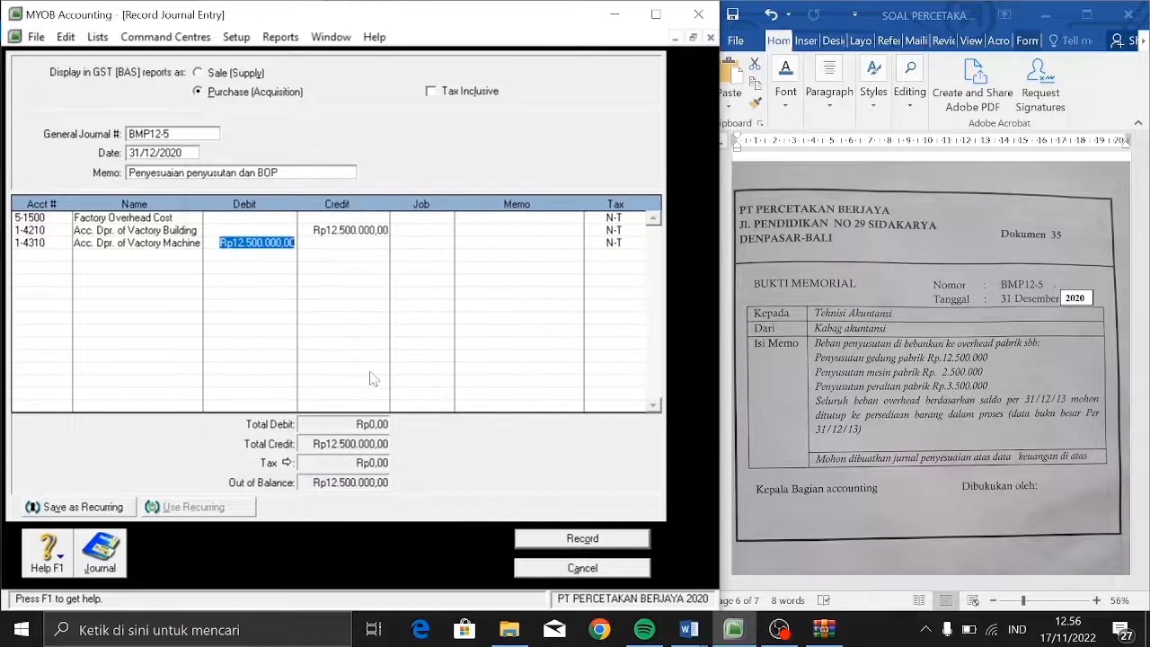
key("BackSpace")
key("Tab")
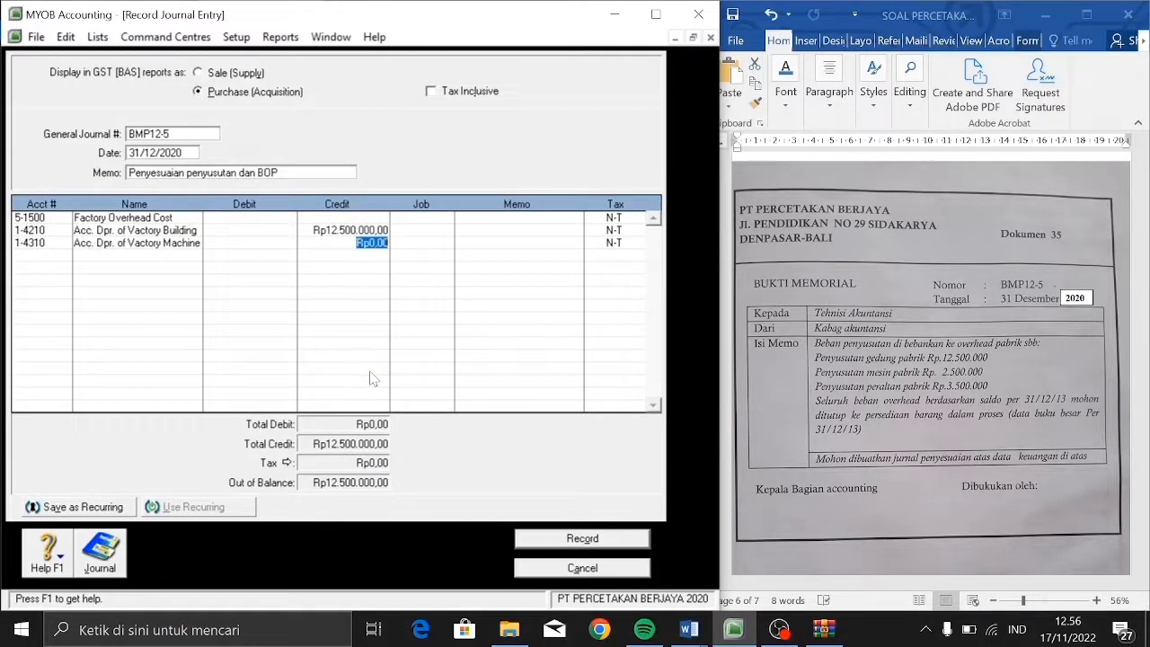
type("2500000")
key("Return")
Add a journal line crediting account 1-4110 Accum. Depr. of Inventory with Rp3.500.000.
key("Return")
type("1-4110")
key("Return")
key("Delete")
key("Tab")
type("3.500.00")
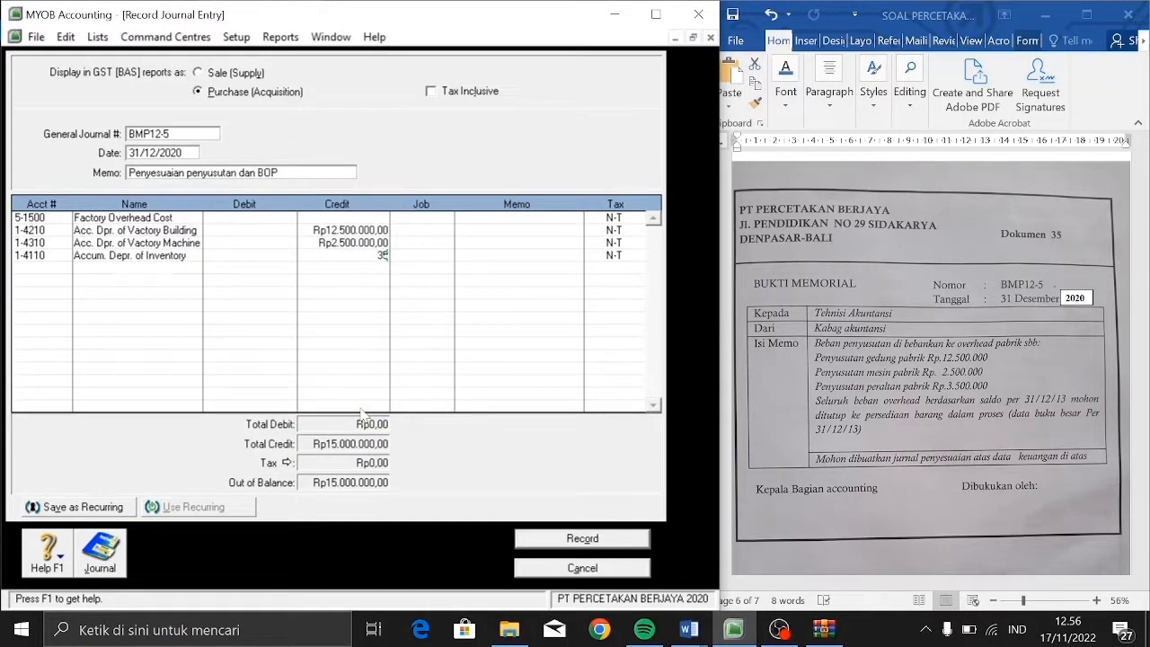
type("0")
key("Return")
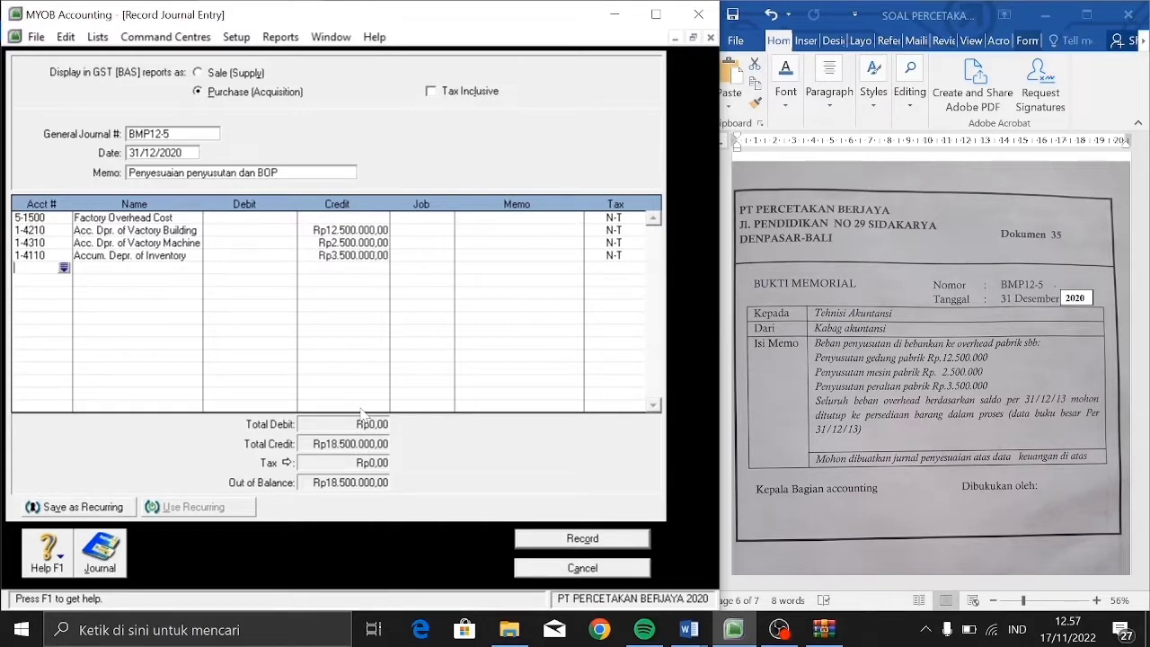
Debit the existing Factory Overhead Cost line with Rp18.500.000 and add a line debiting 1-2113 Work In Procces Inventory with Rp18.500.000.
left_click(268, 218)
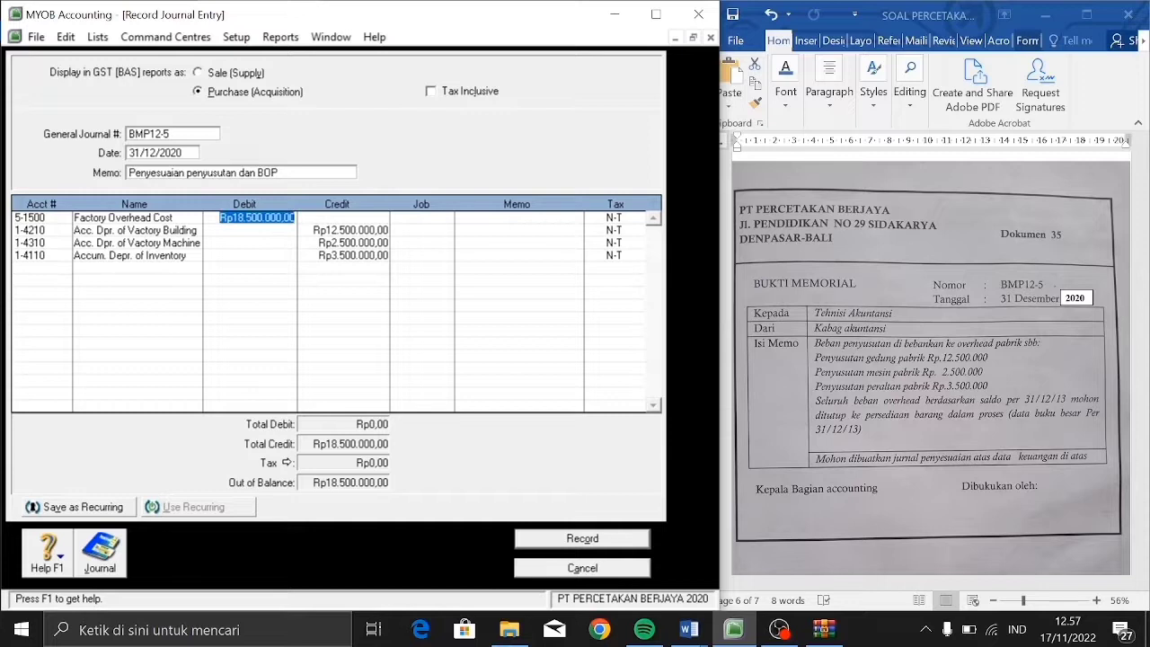
key("Return")
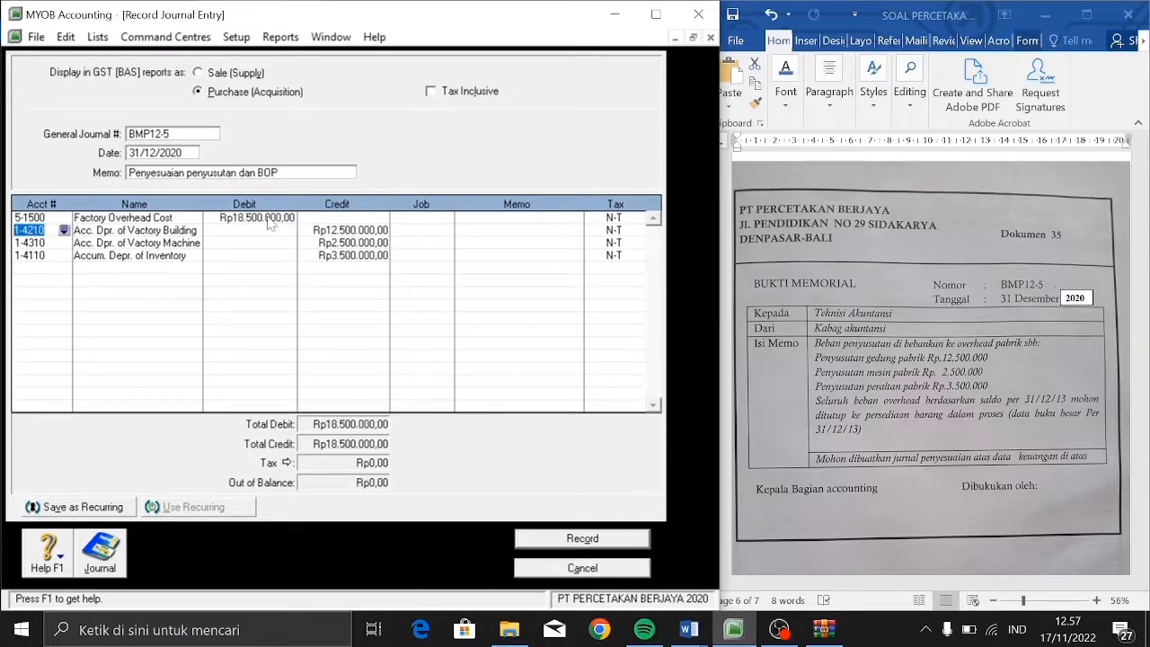
left_click(63, 270)
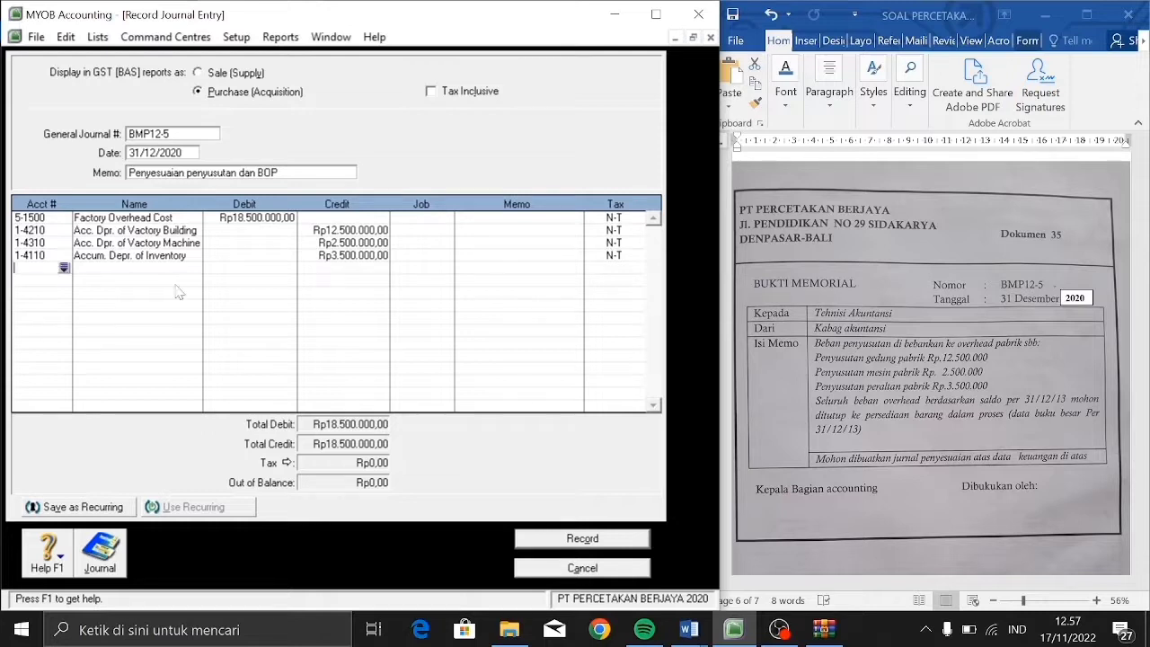
left_click(63, 269)
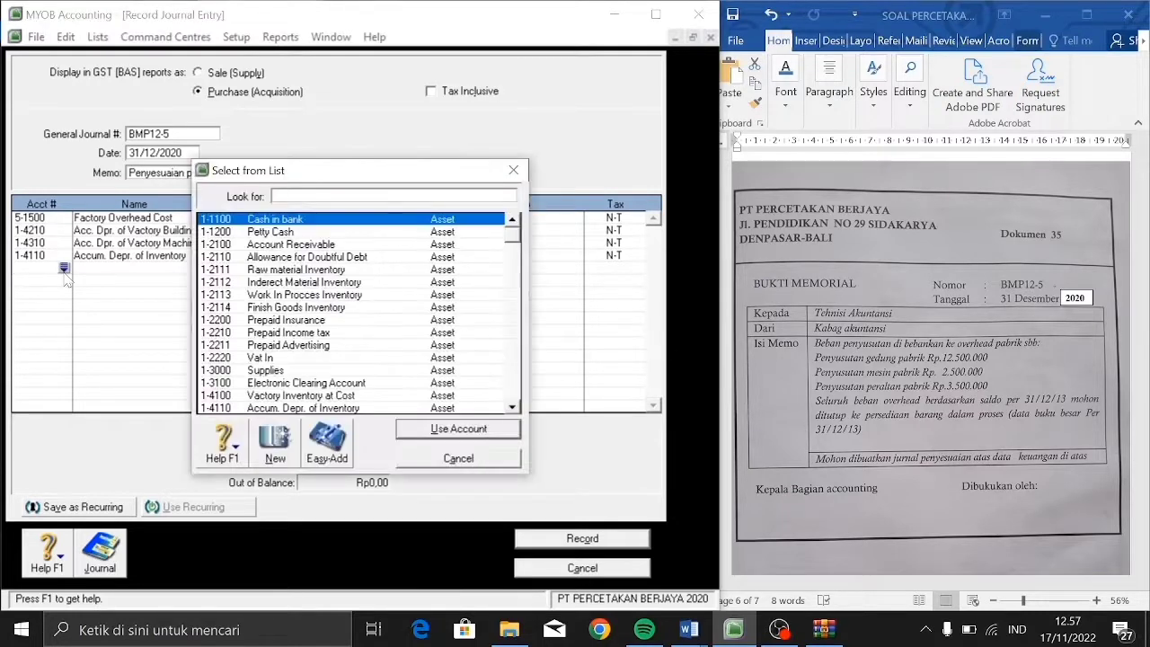
double_click(265, 300)
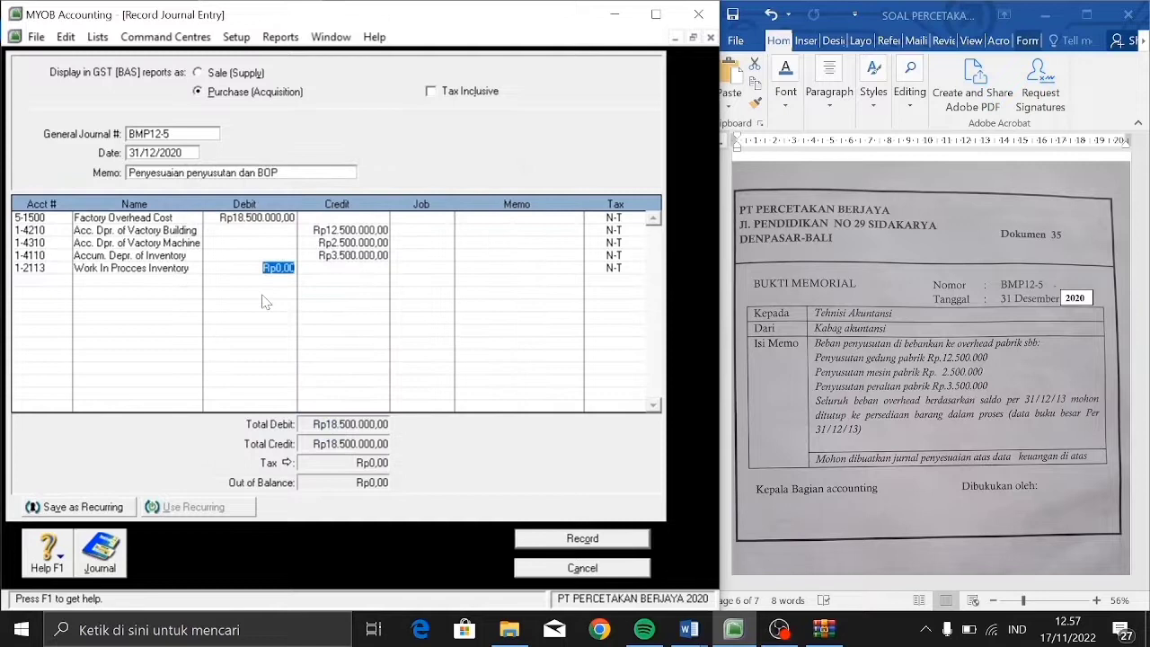
type("18500000")
key("Tab")
Add a closing journal line crediting account 5-1500 Factory Overhead Cost with Rp18.500.000.
key("Tab")
type("5-1500")
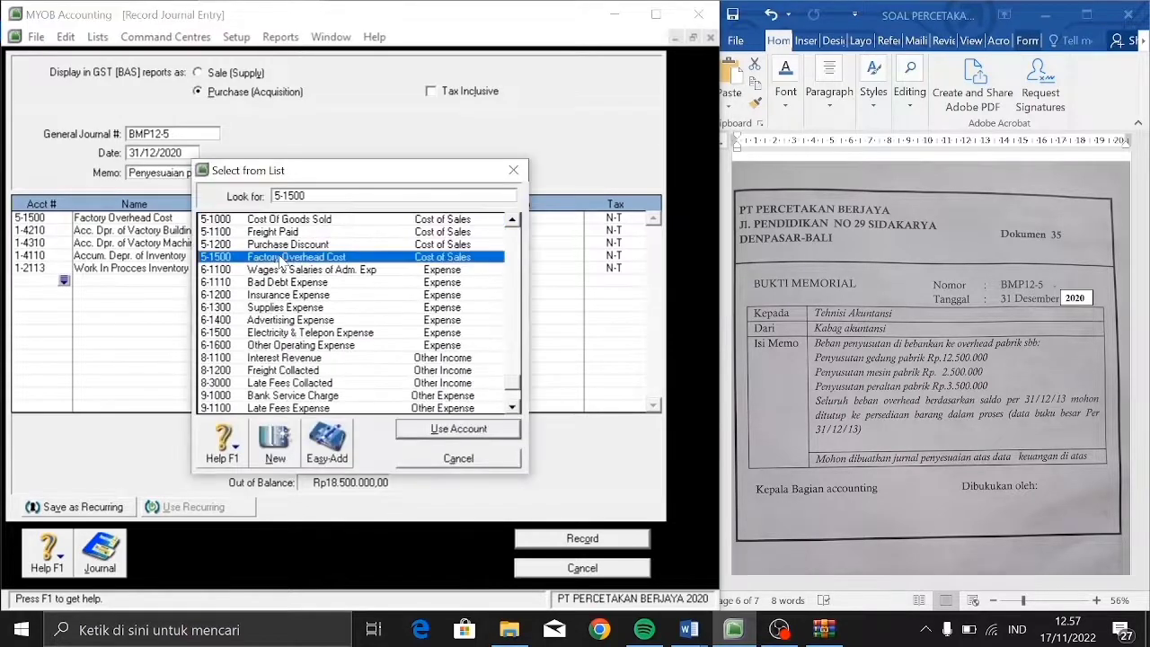
key("Return")
key("Tab")
type("18500000")
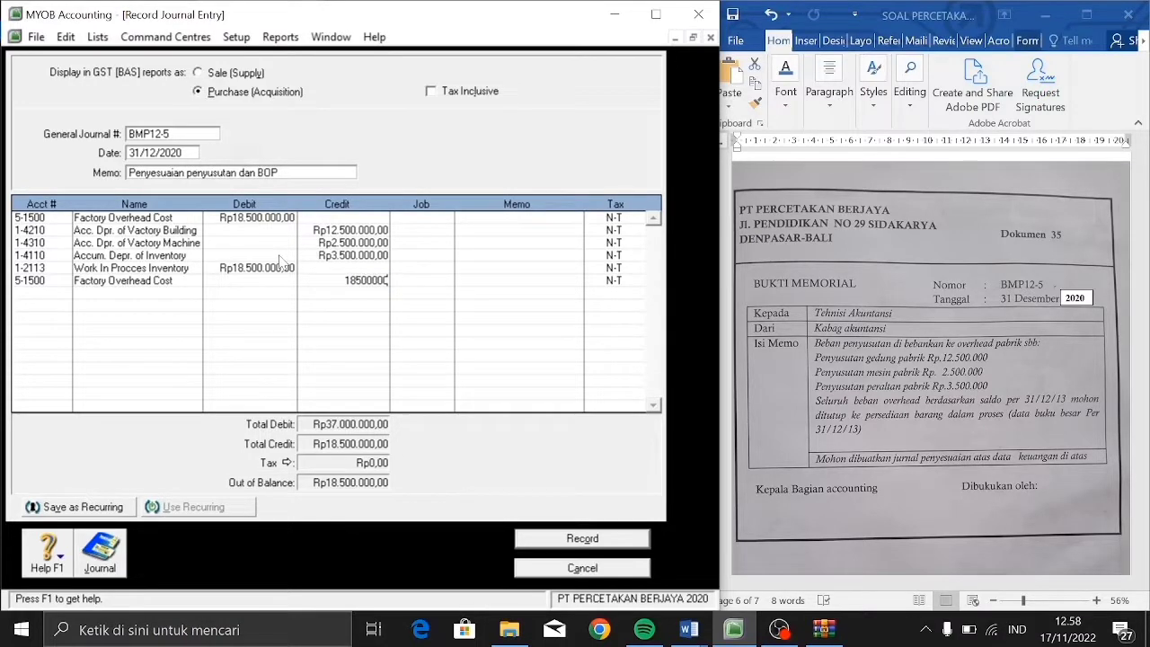
key("Tab")
key("Tab")
Review the recap of journal entry BMP12-5 and record the entry.
key("ctrl+r")
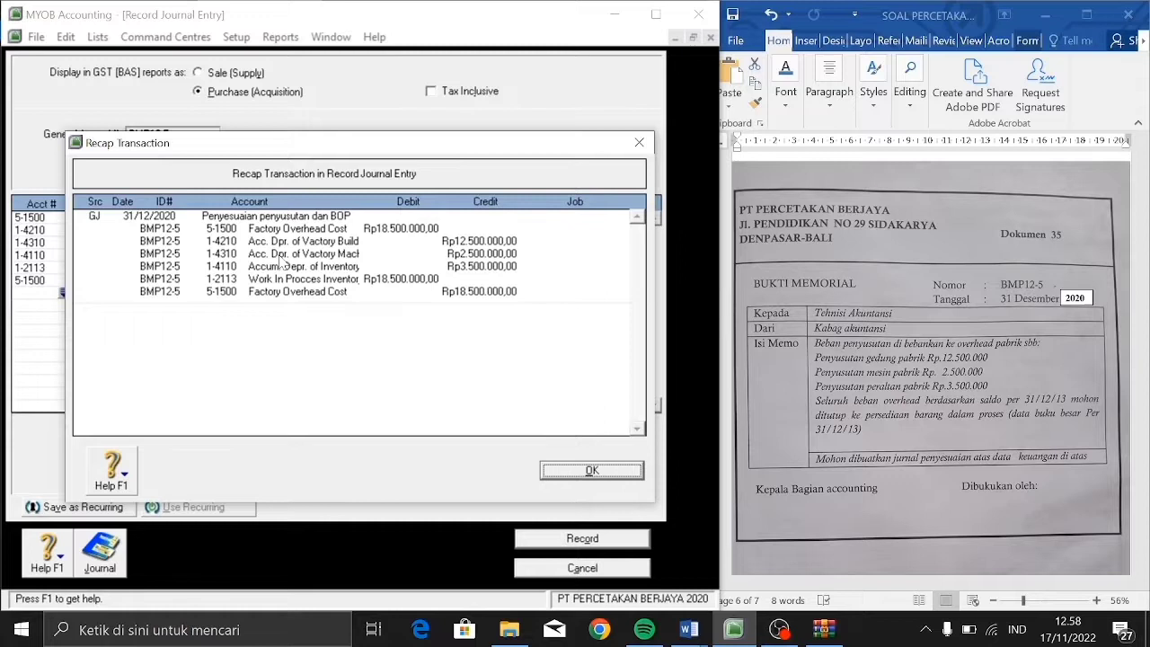
left_click(603, 474)
left_click(595, 543)
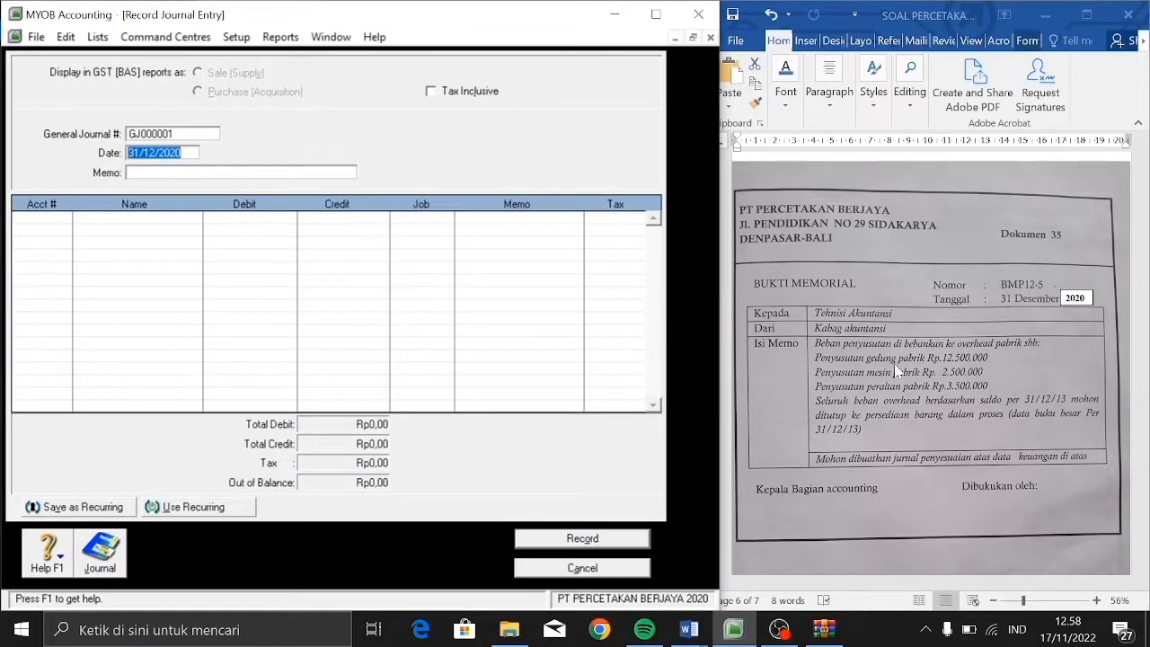
Switch to the SOAL PERCETAKAN document in Word and bring up the memorial of Dokumen 36.
left_click(1037, 319)
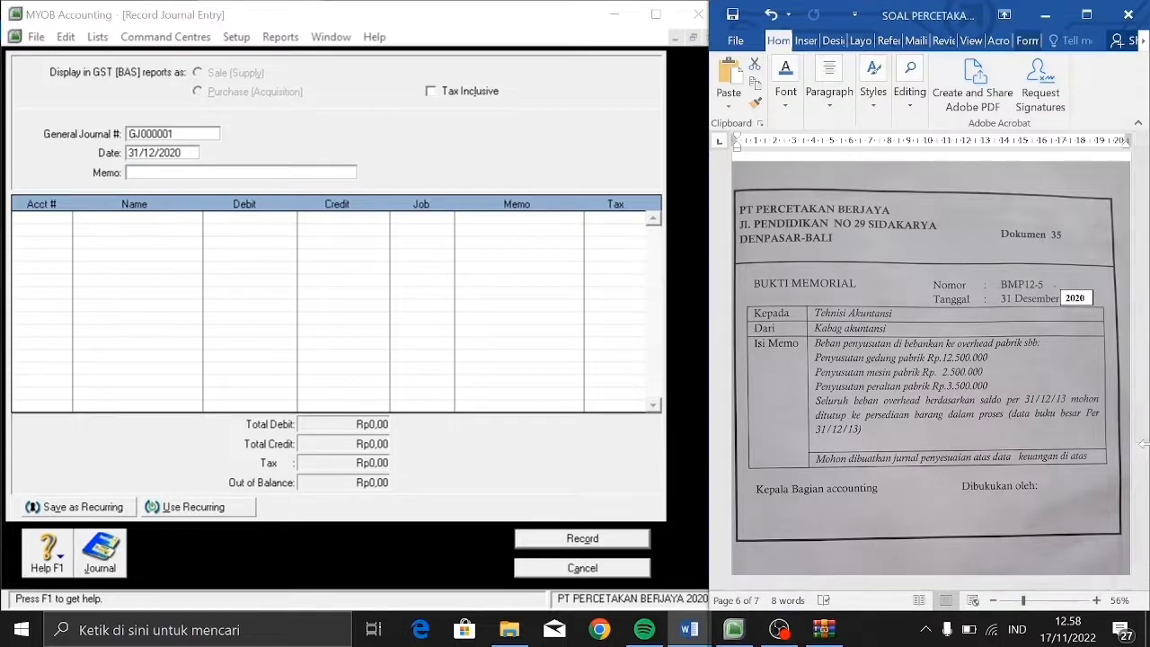
left_click_drag(1146, 468, 1142, 536)
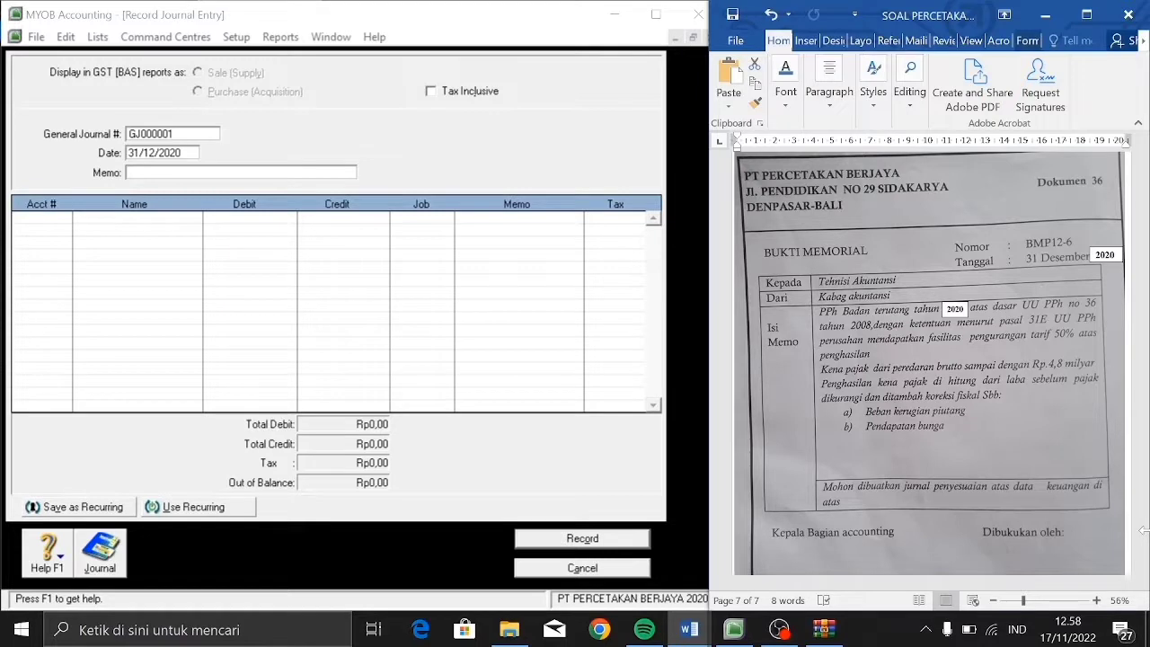
Switch back to MYOB Accounting, close the blank journal entry and display the Profit & Loss [Accrual] report.
left_click(580, 570)
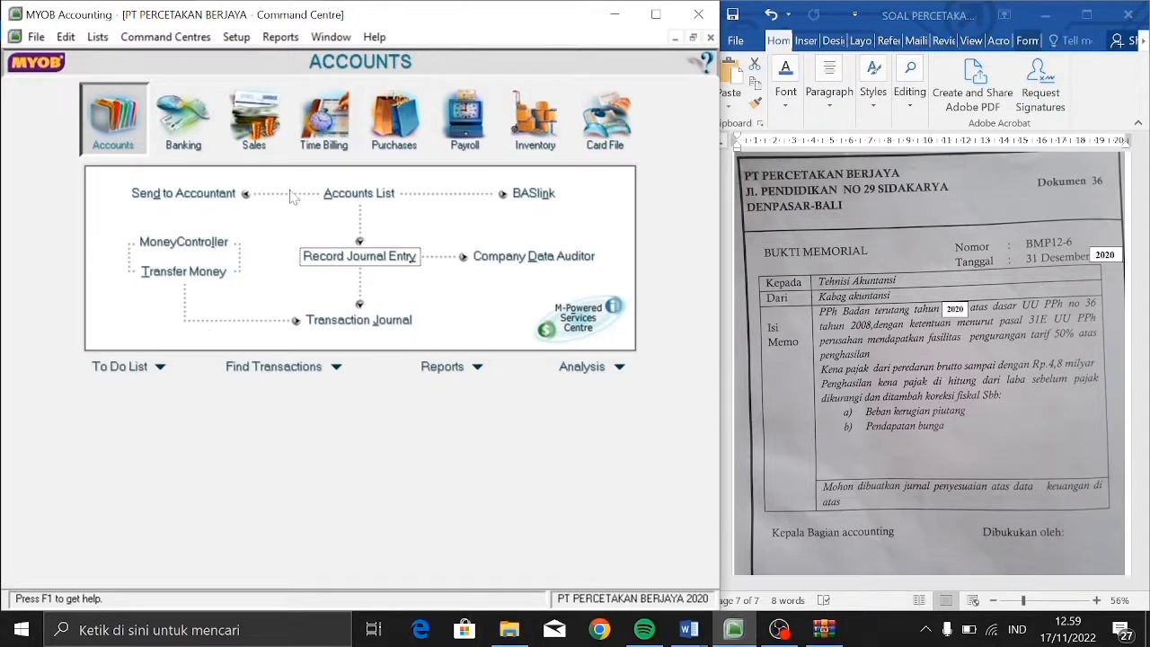
left_click(277, 38)
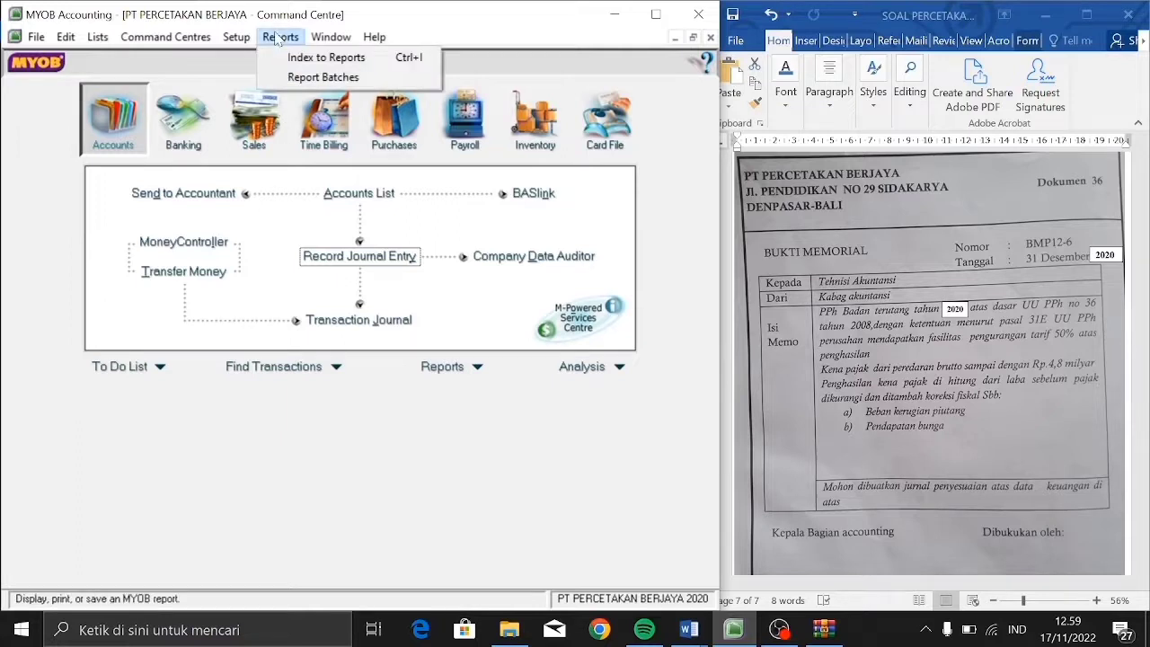
left_click(292, 56)
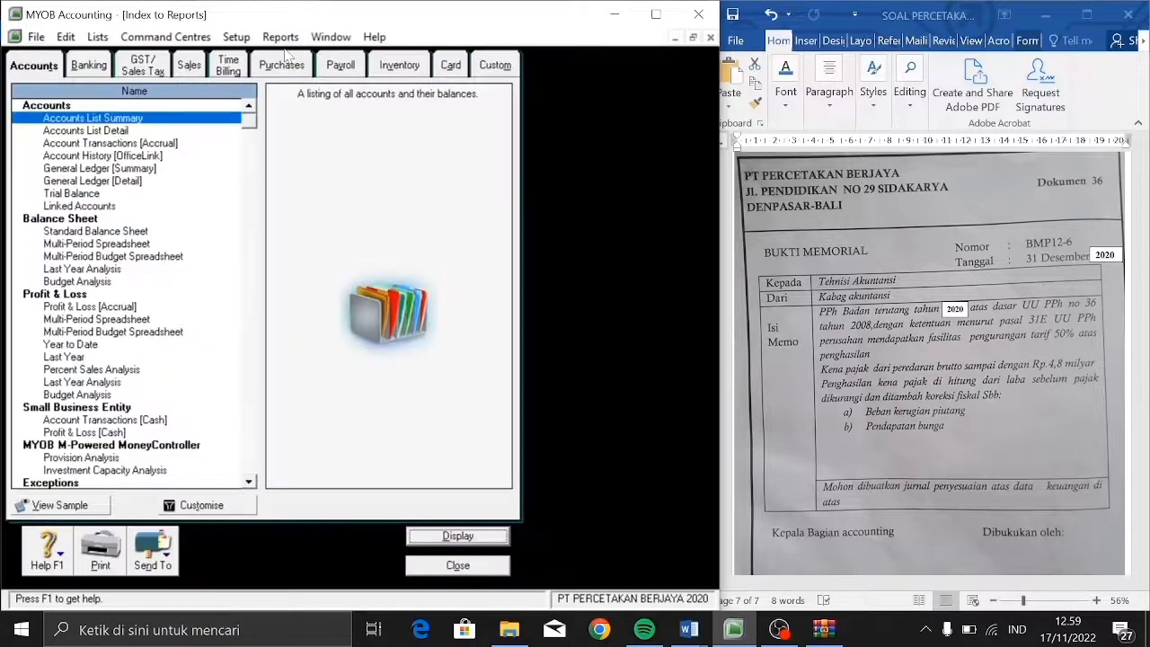
left_click(158, 309)
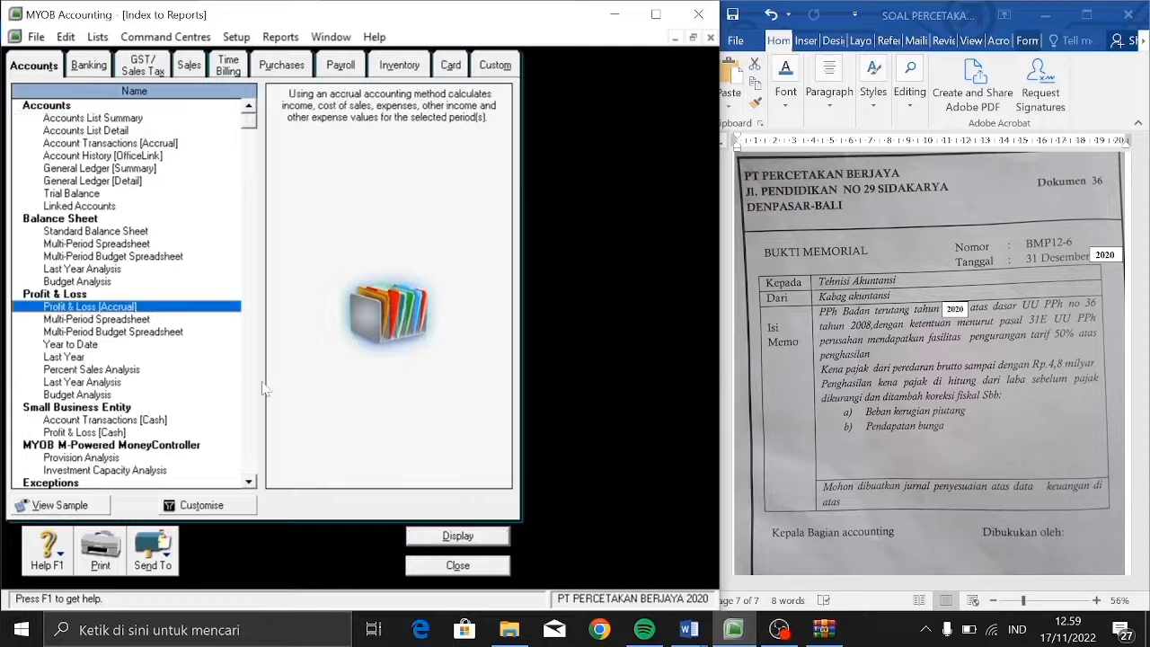
left_click(426, 535)
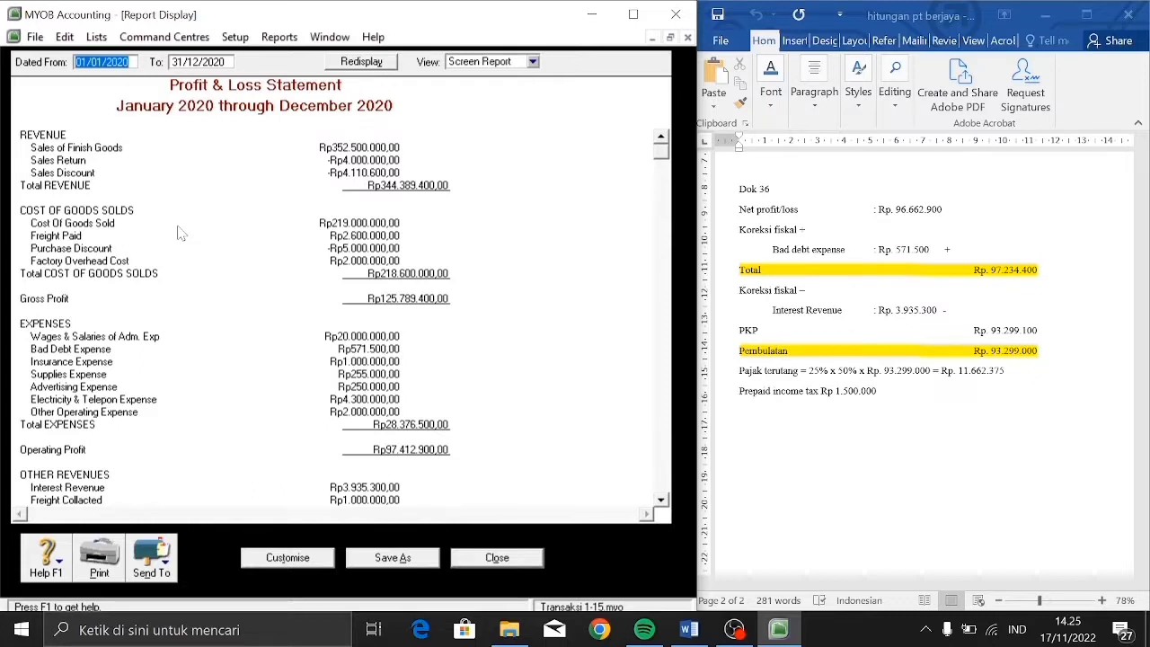
Examine the Profit & Loss Statement down to the net profit for the Dokumen 36 tax calculation, then close the report and the report index.
key("Tab")
key("Tab")
key("Tab")
key("Tab")
key("Tab")
key("Tab")
key("Tab")
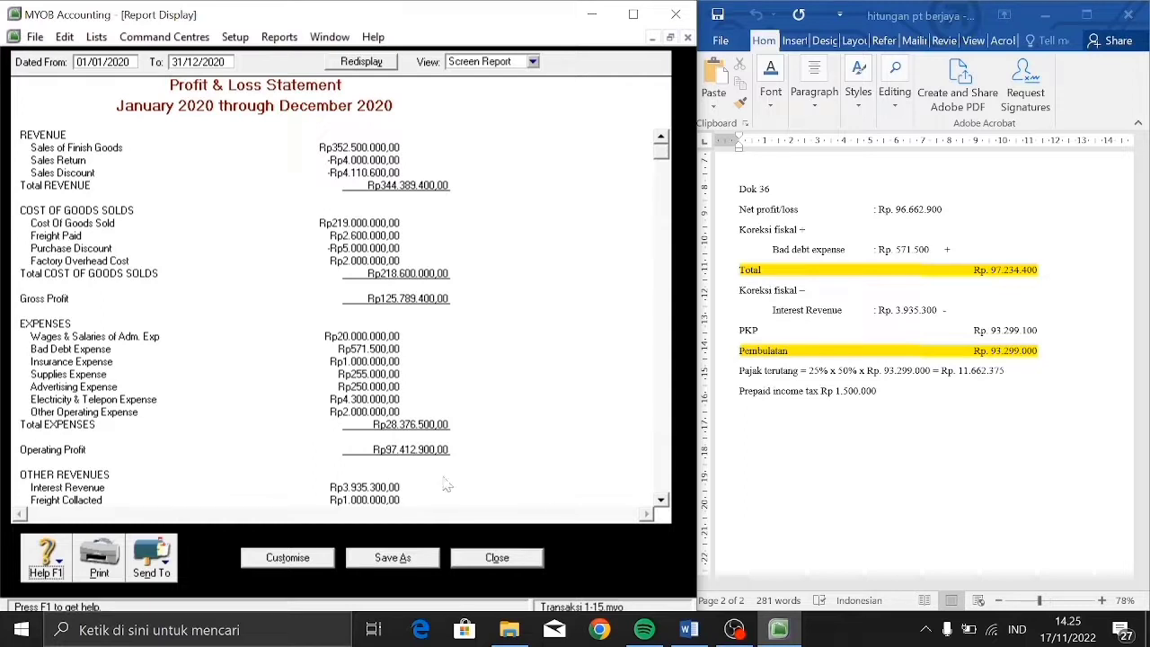
left_click(661, 498)
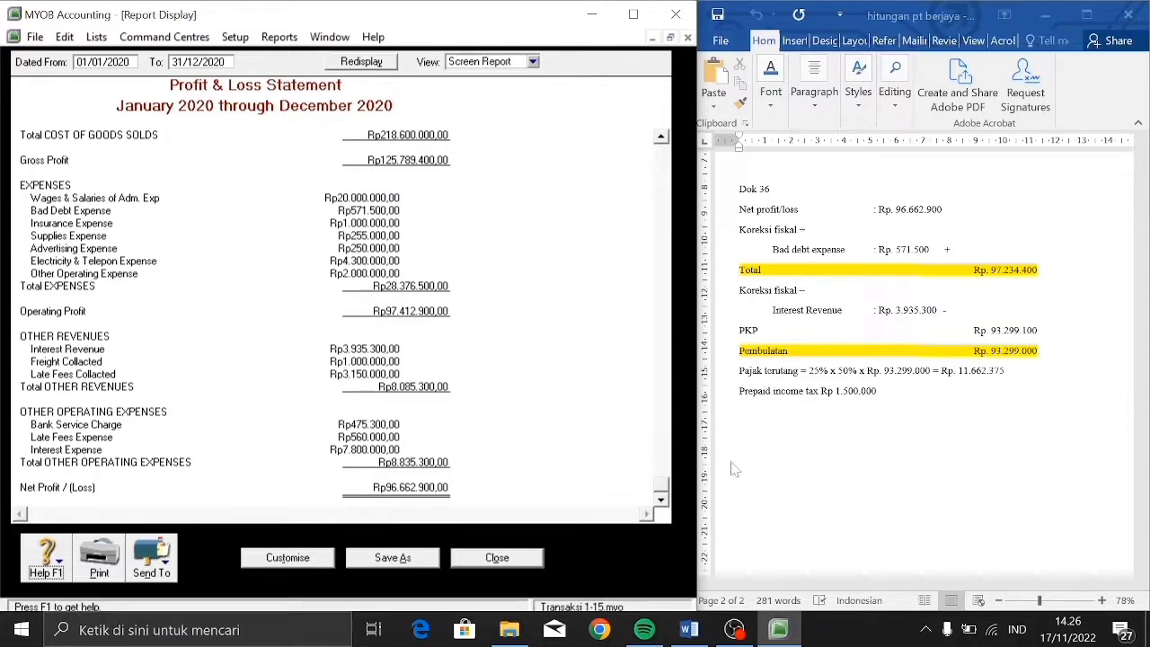
left_click(497, 558)
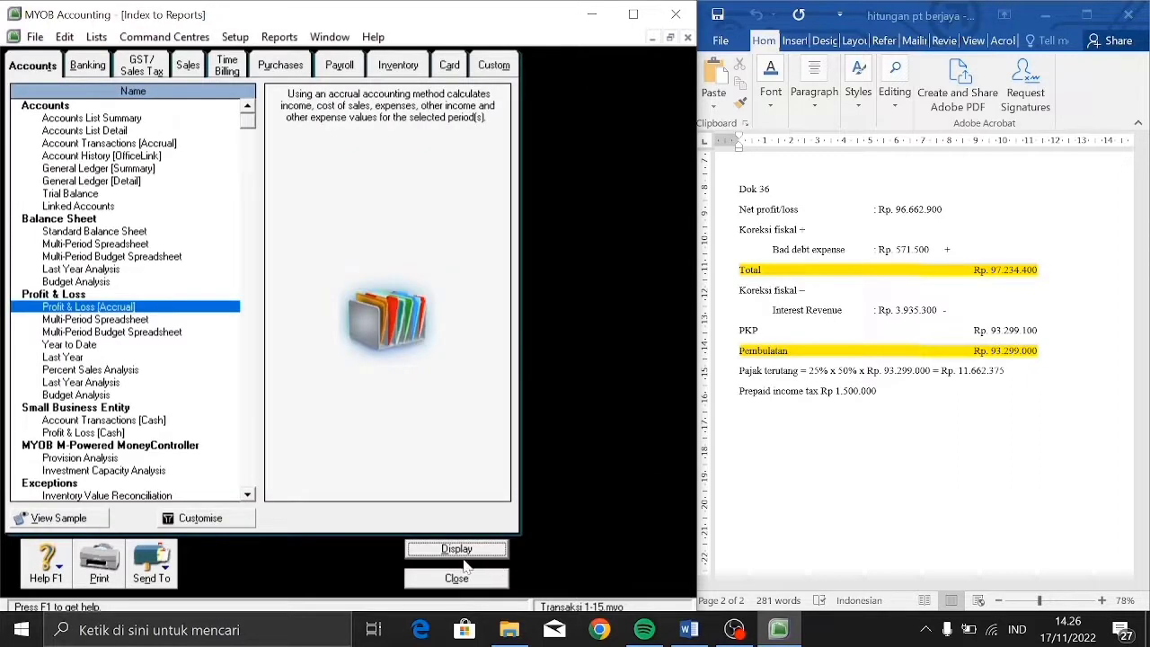
left_click(462, 582)
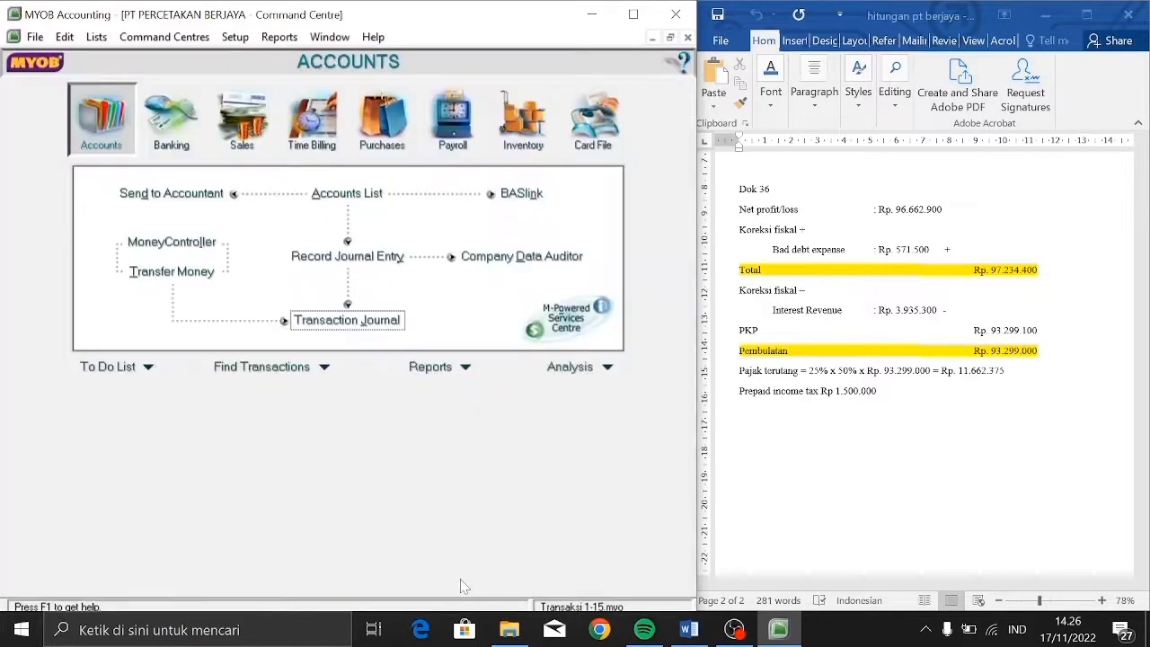
Check the balance of account 1-2210 Prepaid Income tax in the accounts list and close the list.
left_click(359, 196)
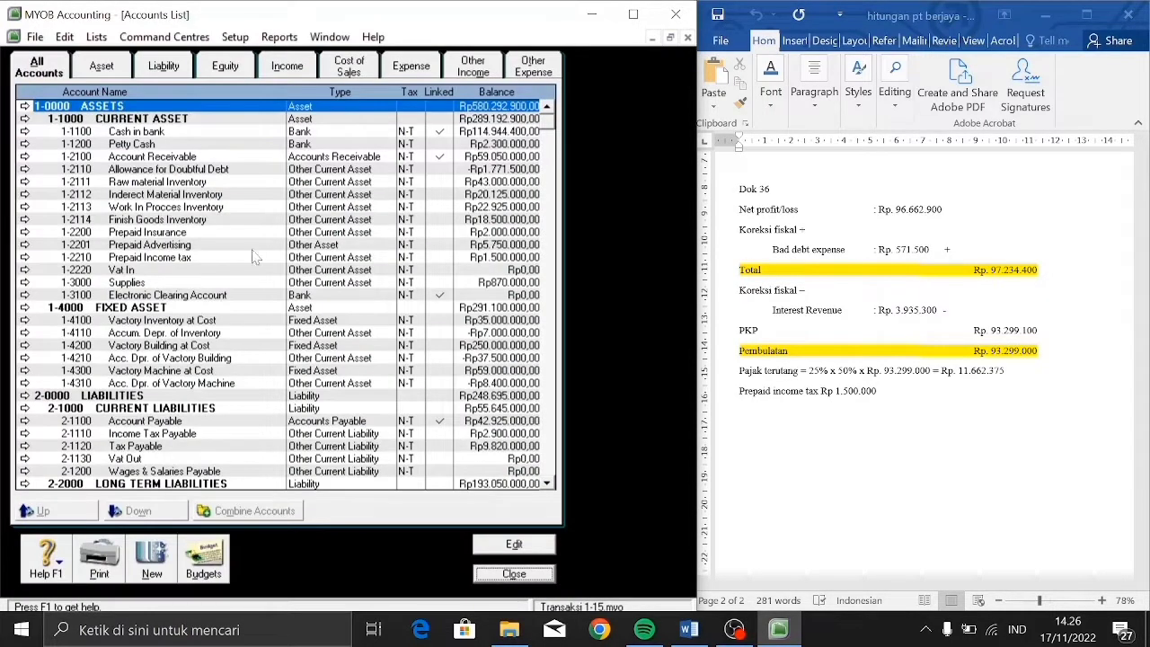
left_click(255, 257)
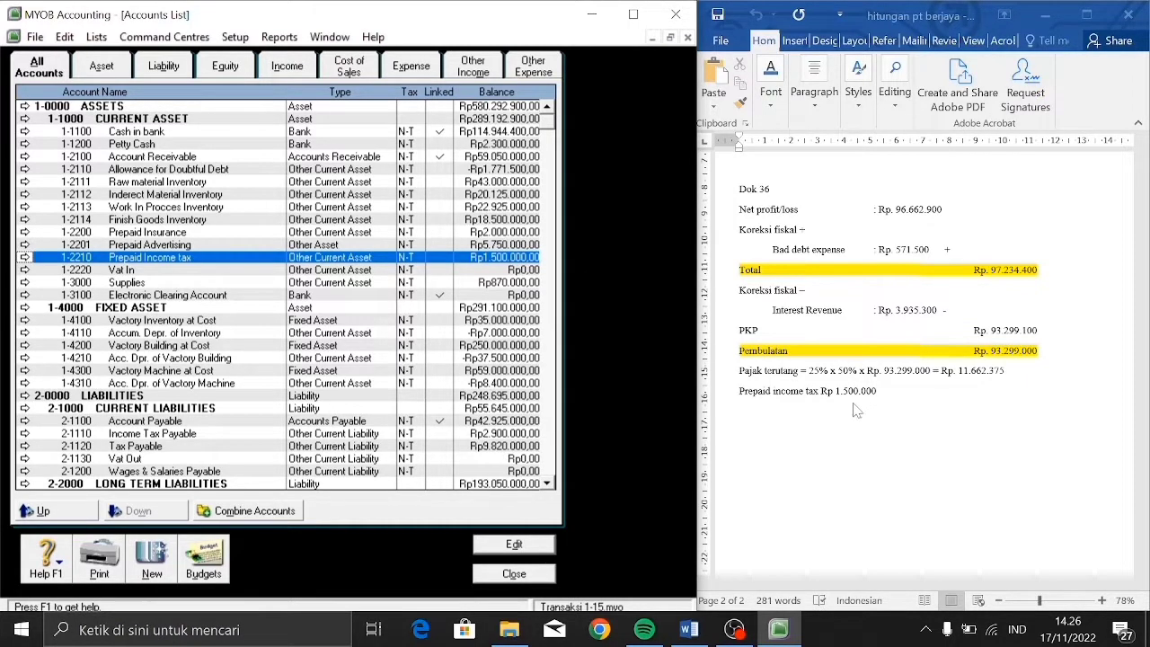
left_click(546, 576)
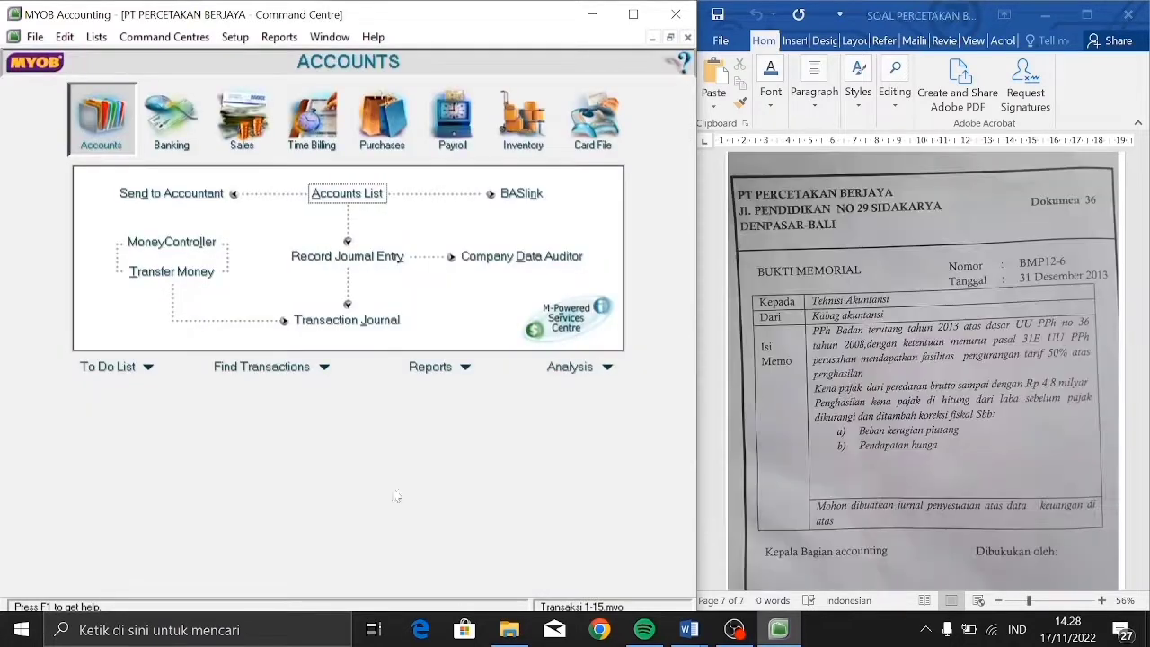
Start journal entry BMP12-6, dated 31/12/2020, with the memo "Penyesuaian PPH terutang".
left_click(383, 261)
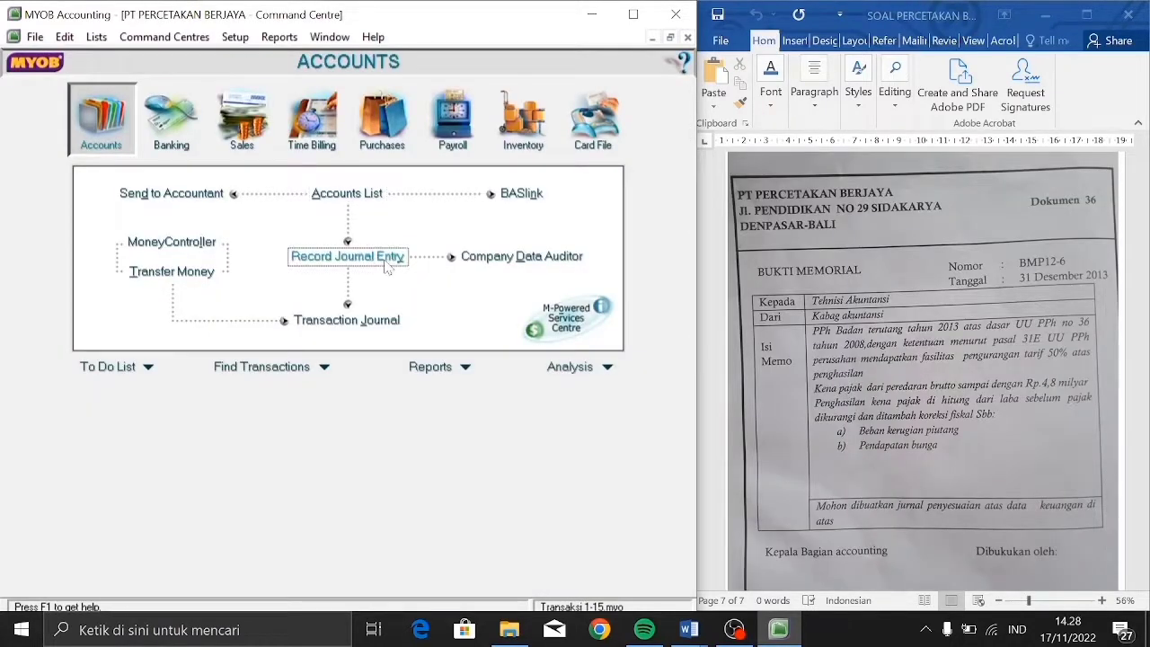
left_click(193, 134)
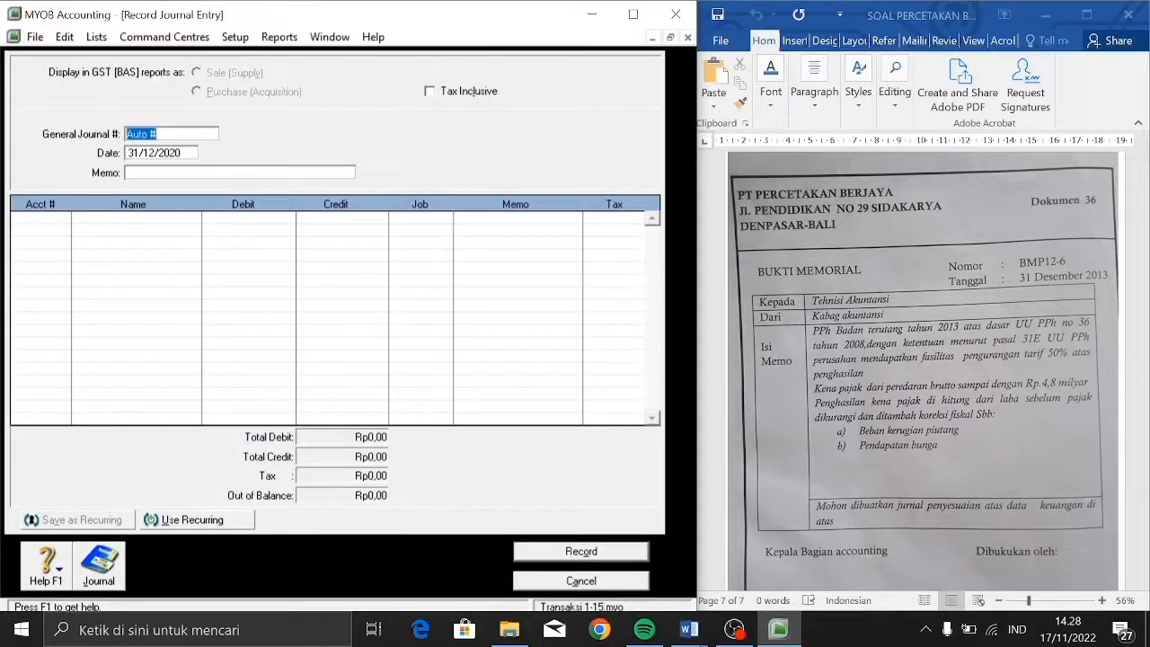
type("BMP12-6")
key("Tab")
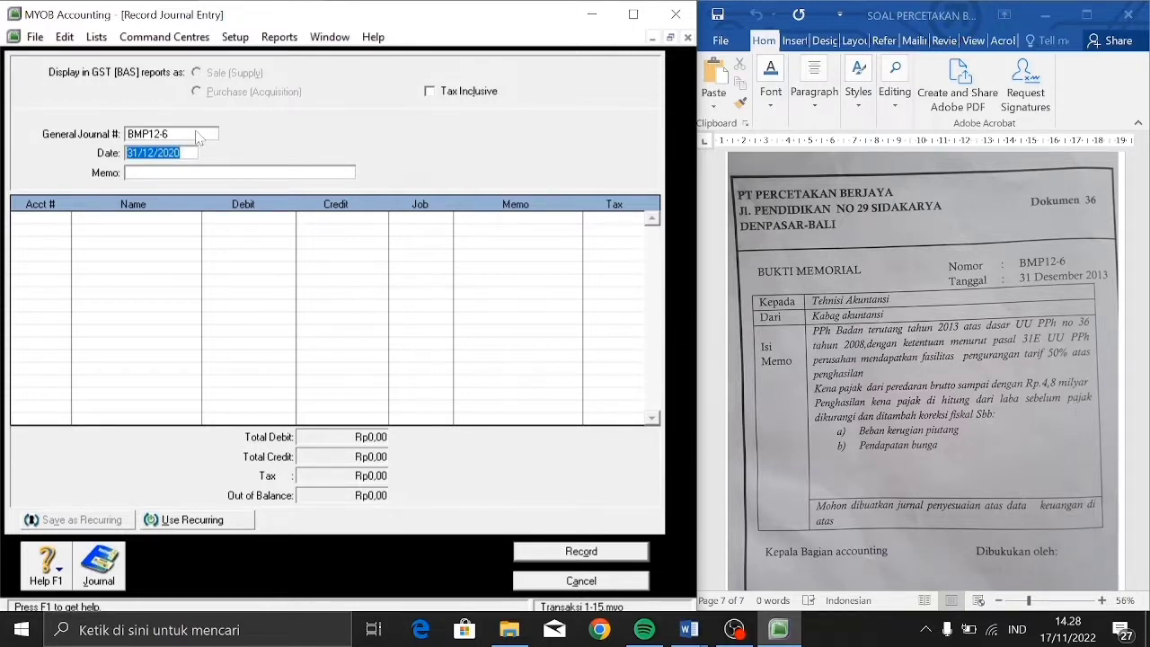
key("Tab")
type("Penyesy")
key("BackSpace")
type("uaian PP")
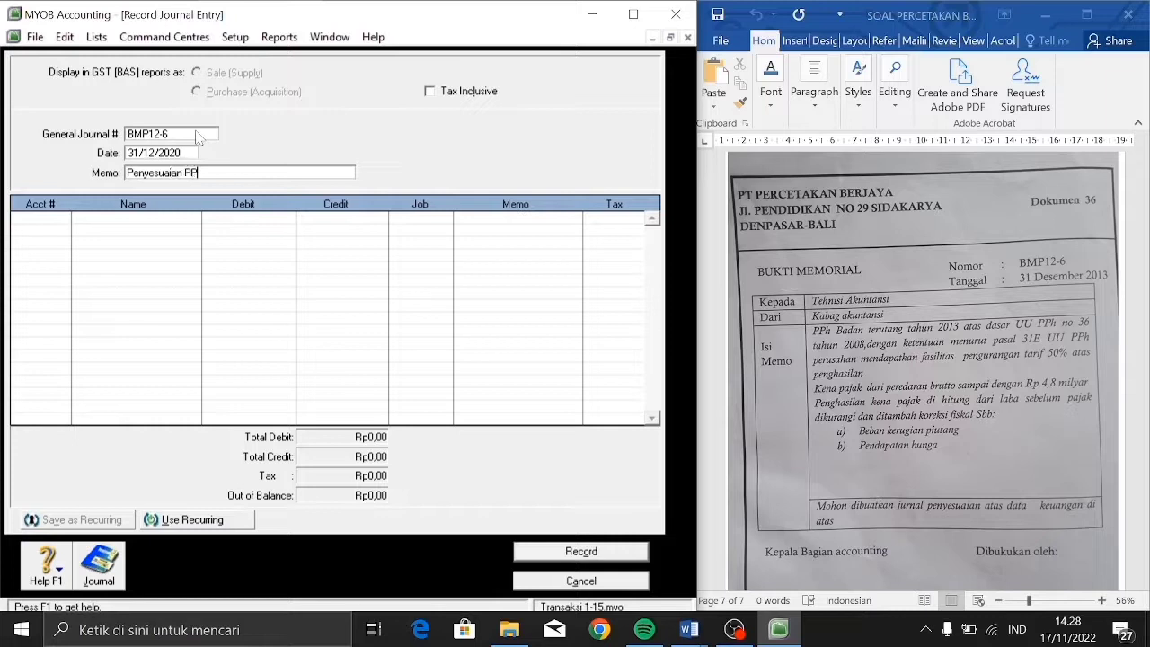
type("H terutang")
key("Tab")
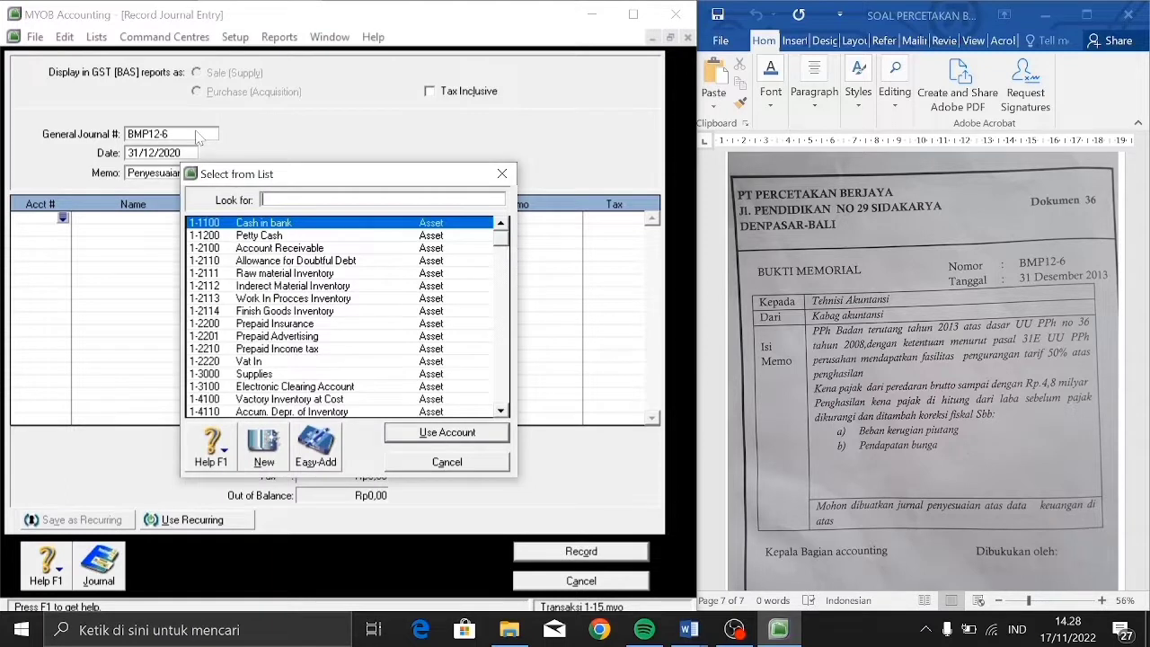
Switch to the hitungan pt berjaya document in Word to consult the Dok 36 income tax calculation.
mouse_move(690, 631)
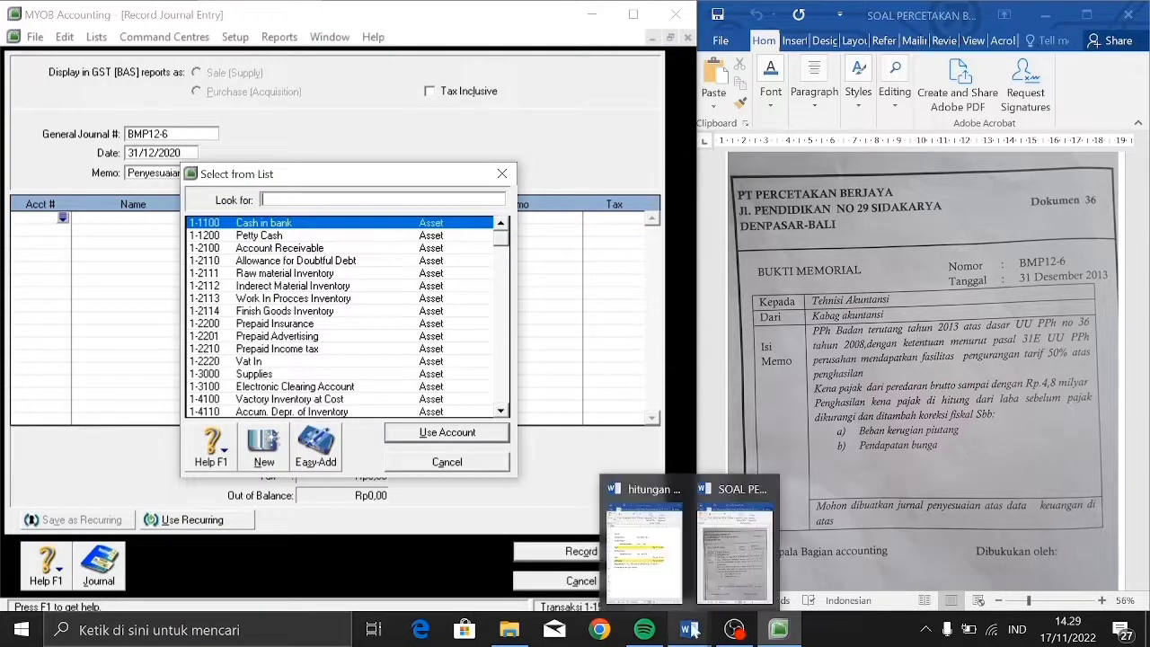
left_click(643, 544)
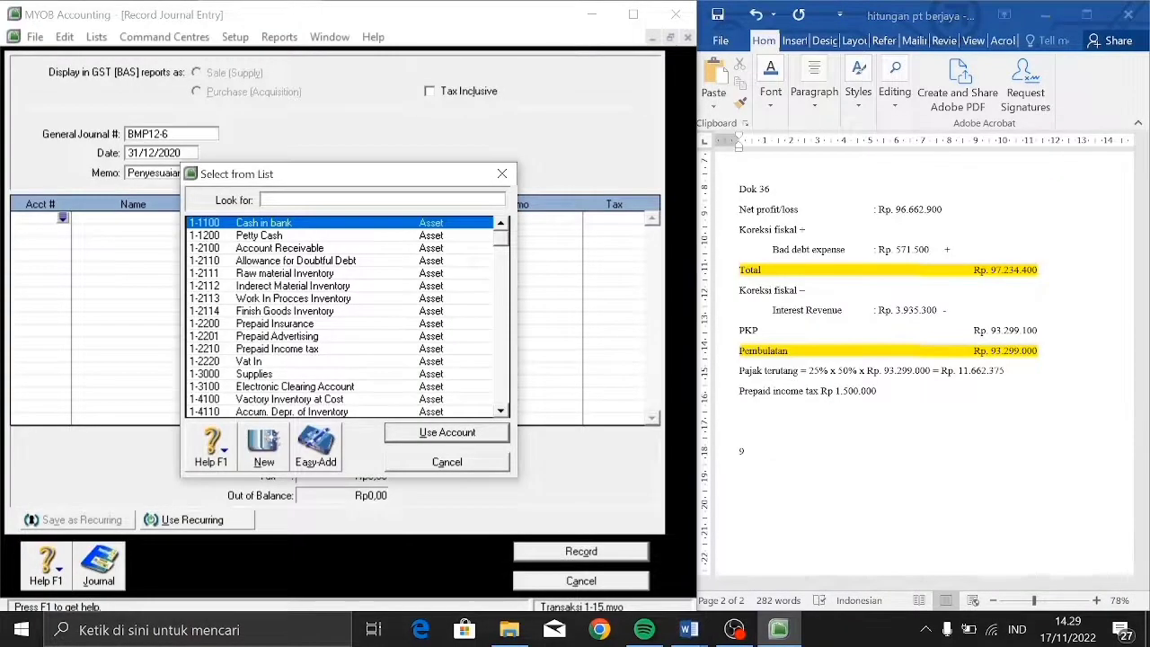
Add a journal line debiting account 9-1300 Income Tax Expense with Rp11.662.375.
type("9-1300")
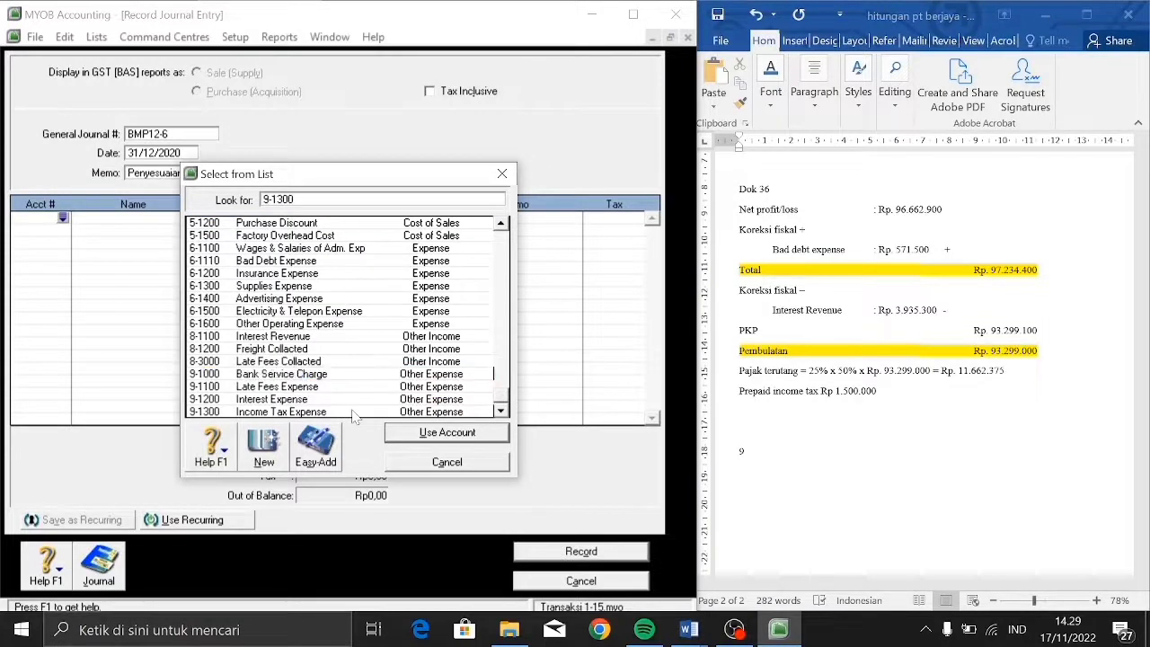
double_click(353, 413)
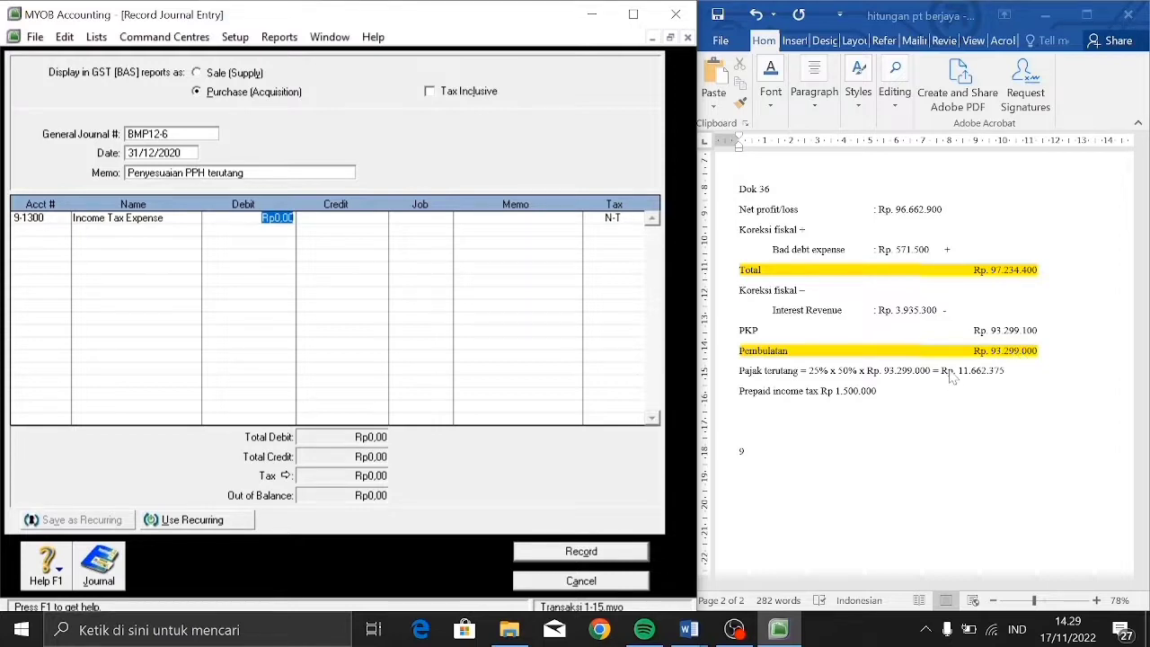
type("11662375")
key("Tab")
key("Tab")
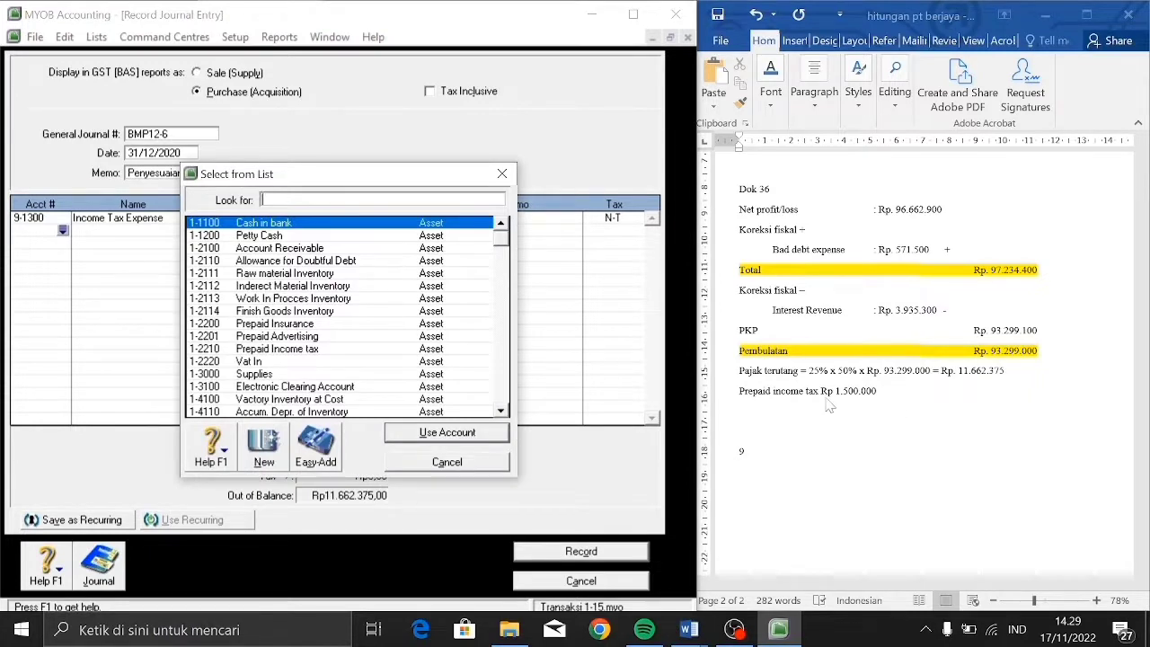
Add a journal line crediting account 1-2210 Prepaid Income tax with Rp1.500.000.
double_click(300, 350)
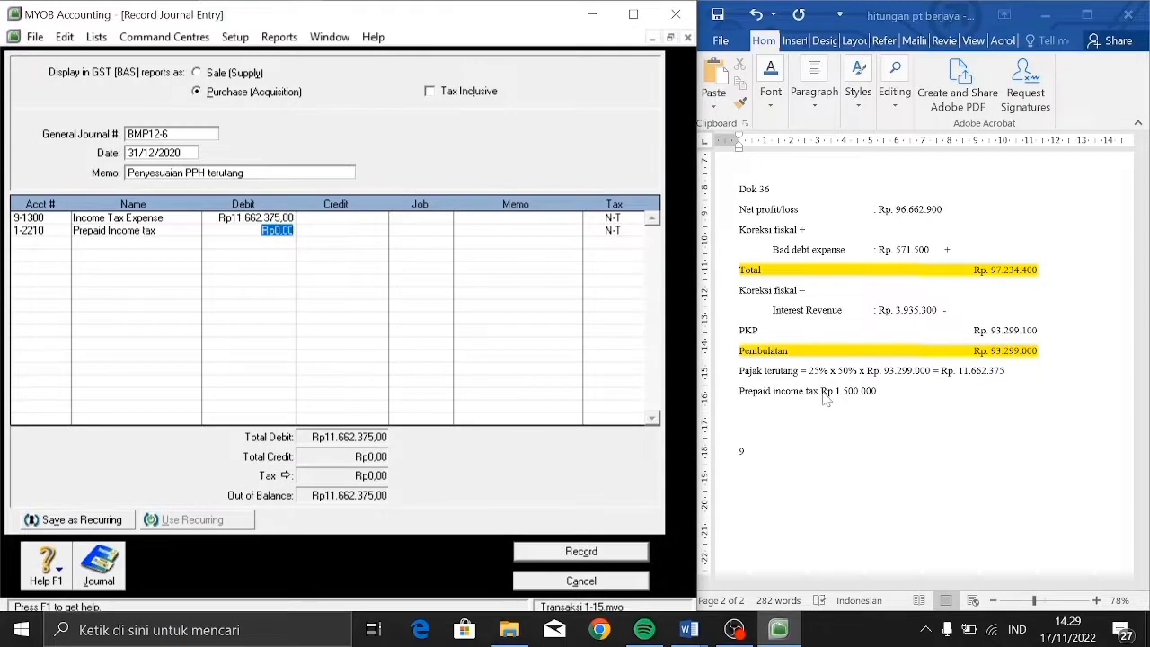
key("Tab")
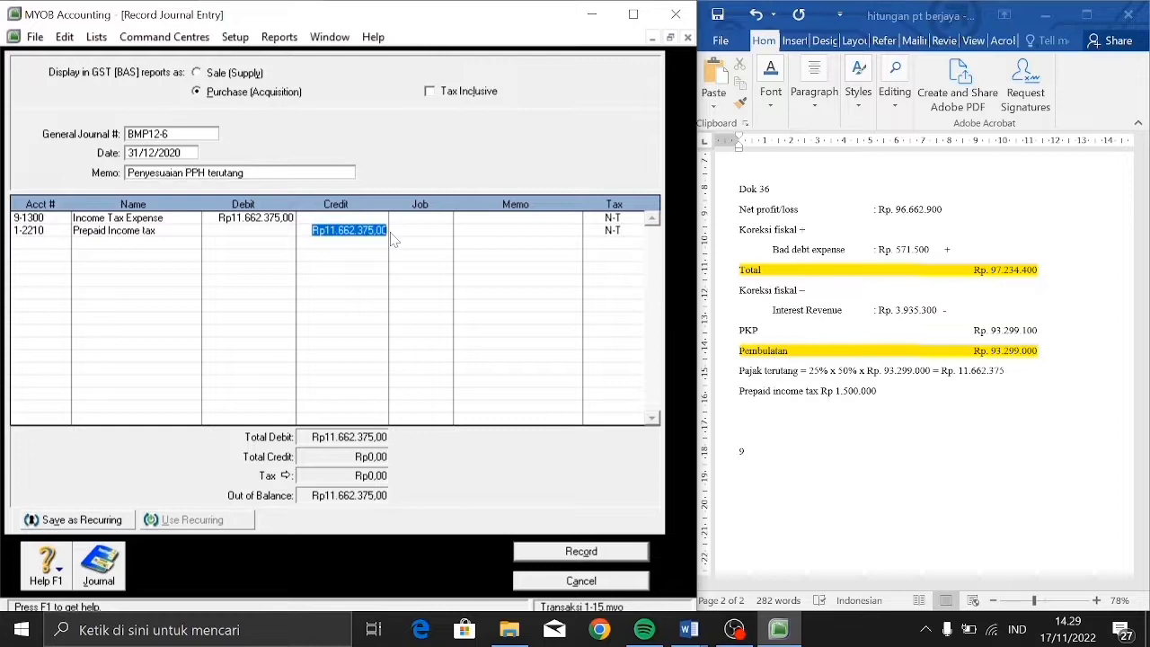
type("1500000")
key("Return")
key("Tab")
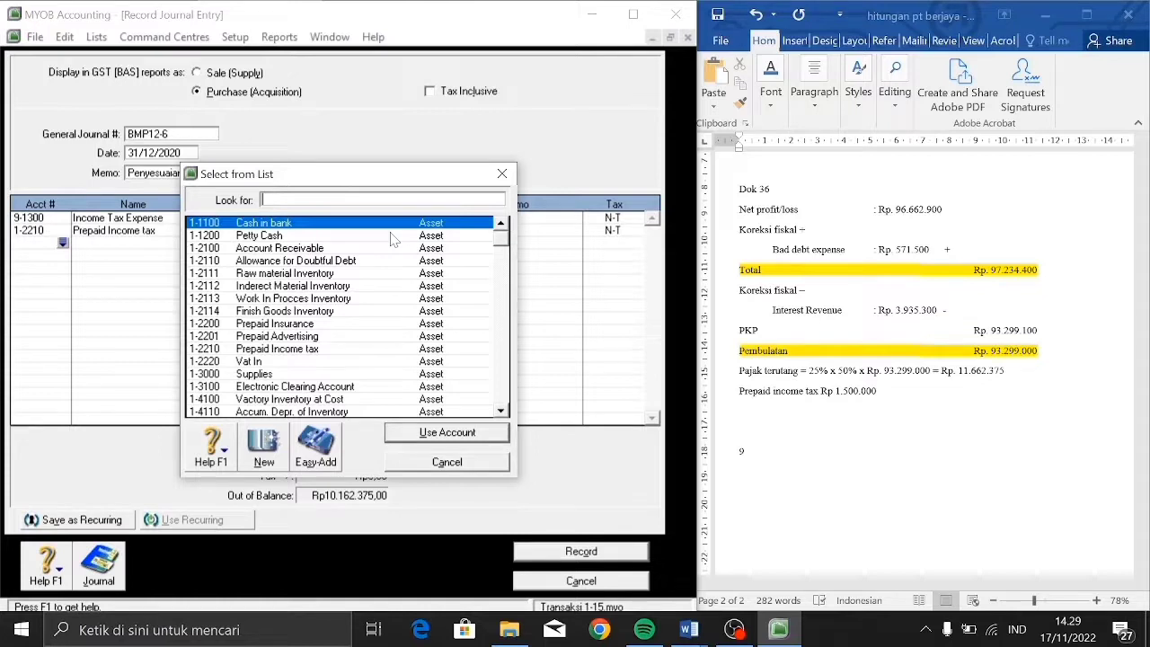
Add a journal line crediting account 2-1110 Income Tax Payable with the remaining Rp10.162.375.
type("2")
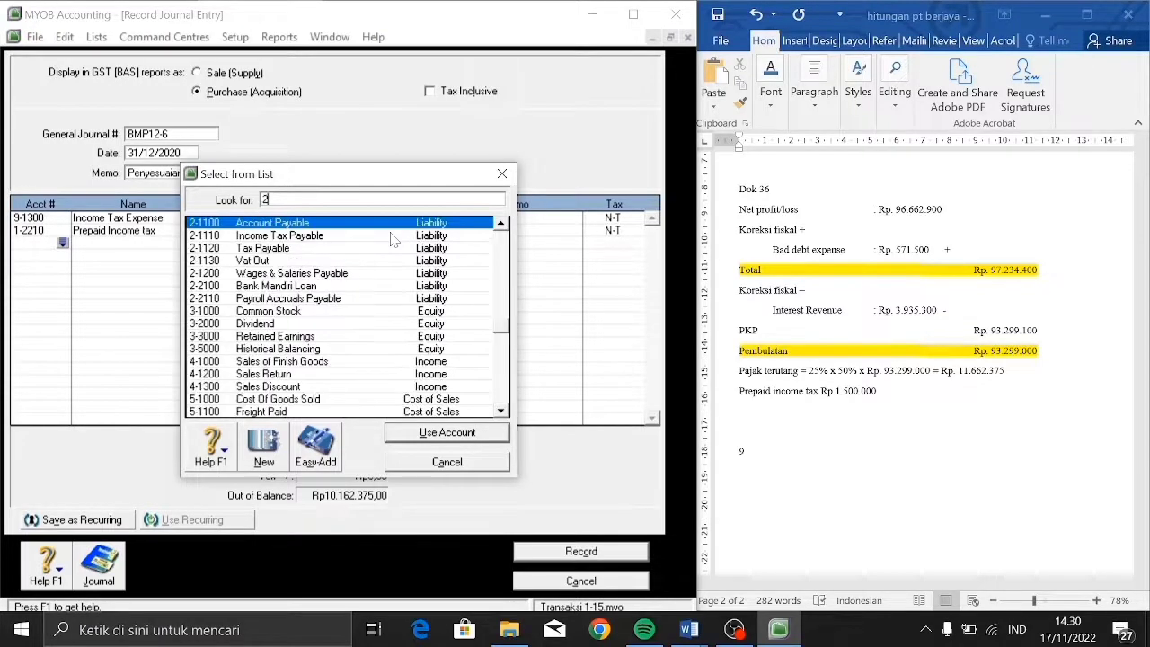
type("-1110")
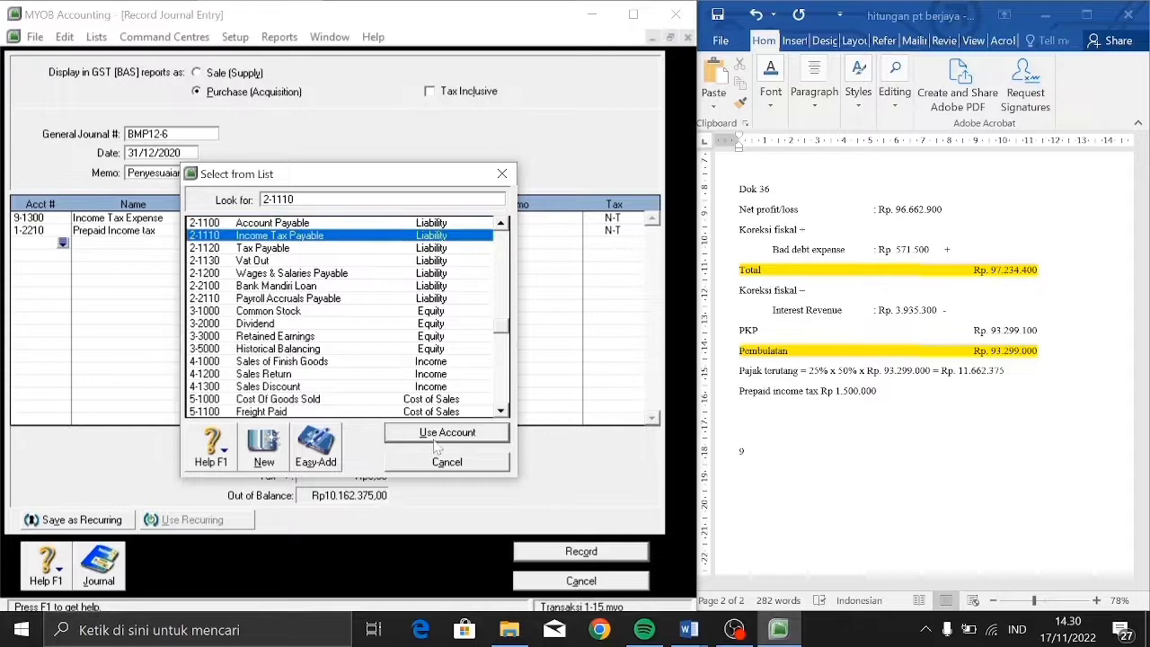
left_click(438, 436)
key("Tab")
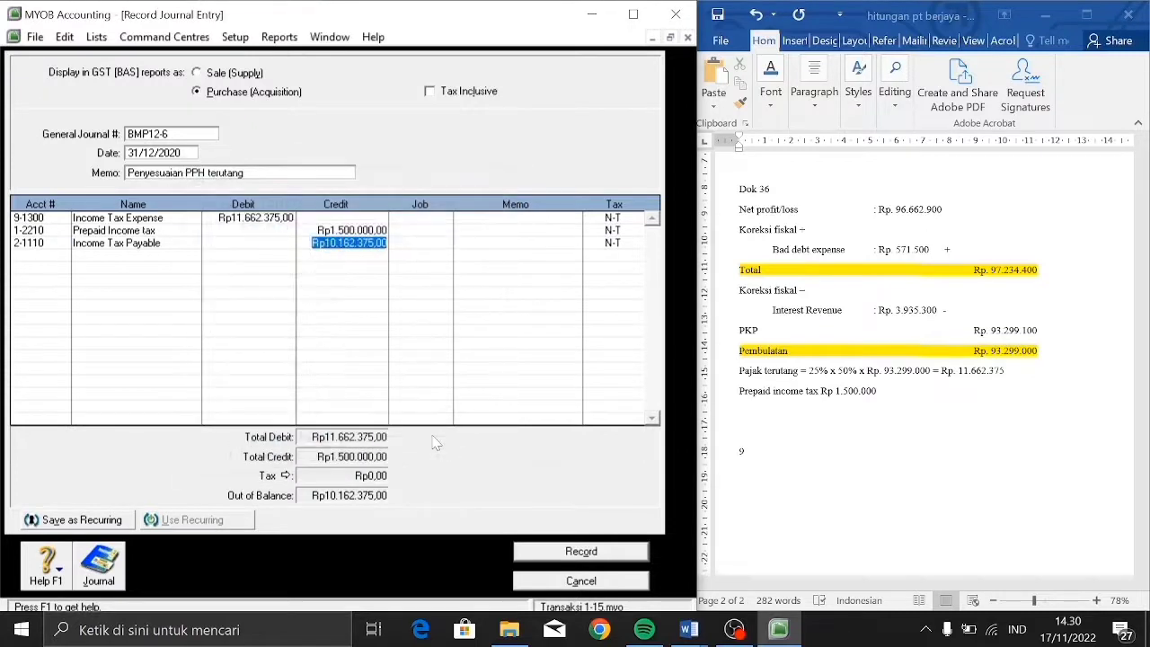
key("Tab")
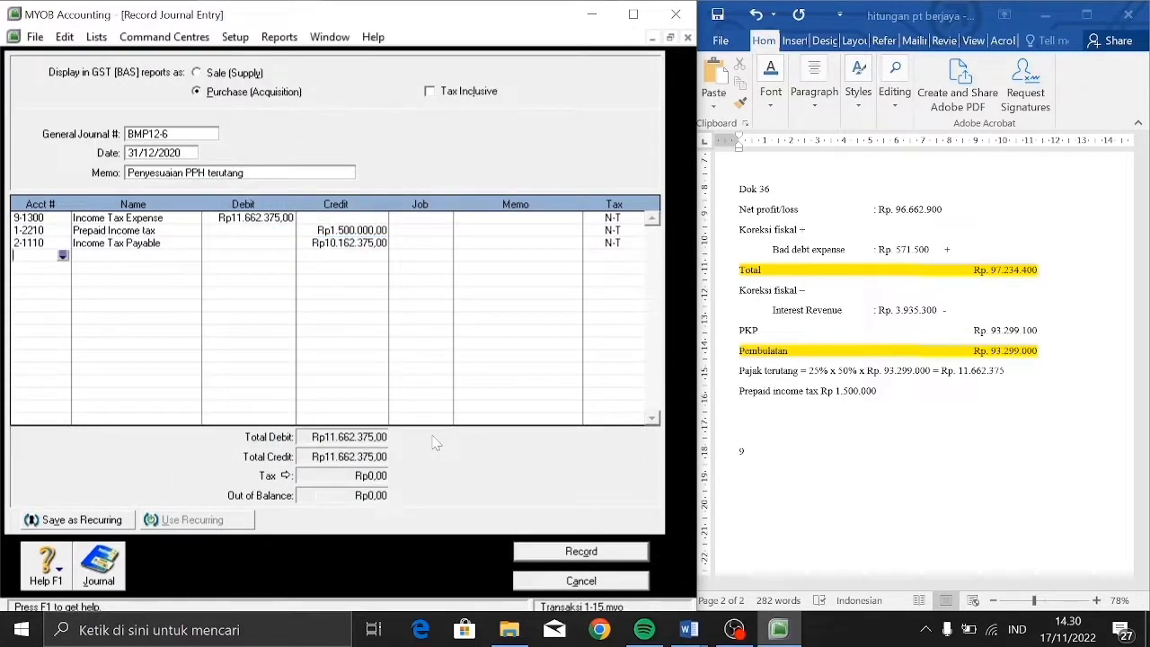
Review the recap of journal entry BMP12-6, record it and close the journal entry window.
key("ctrl+r")
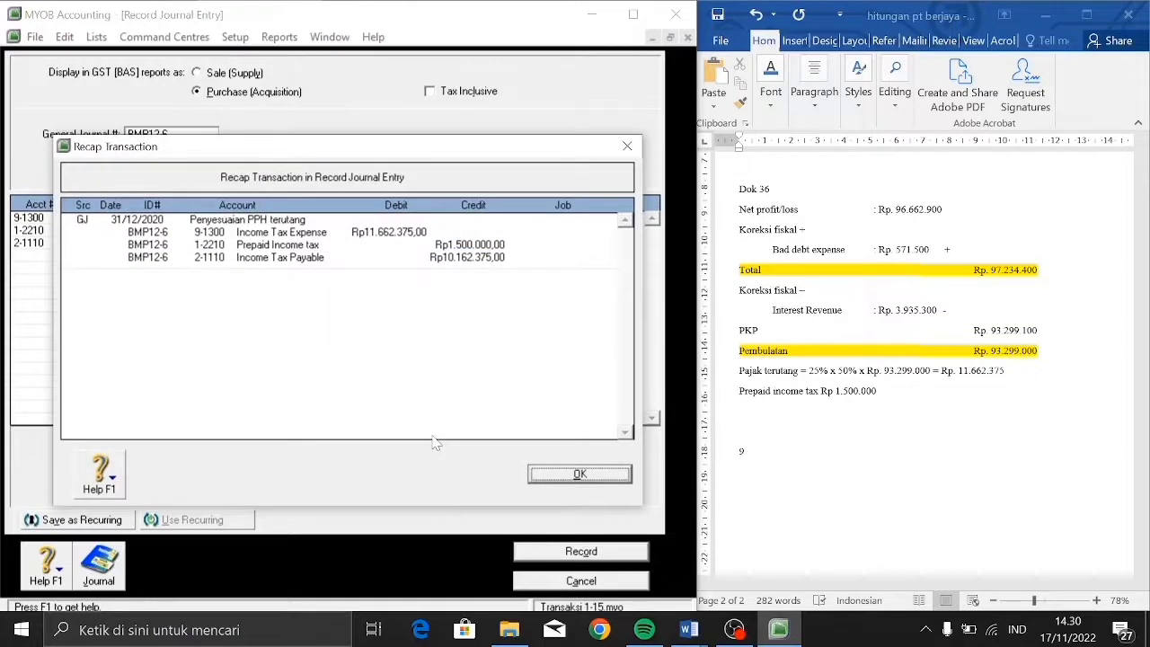
left_click(546, 482)
left_click(558, 554)
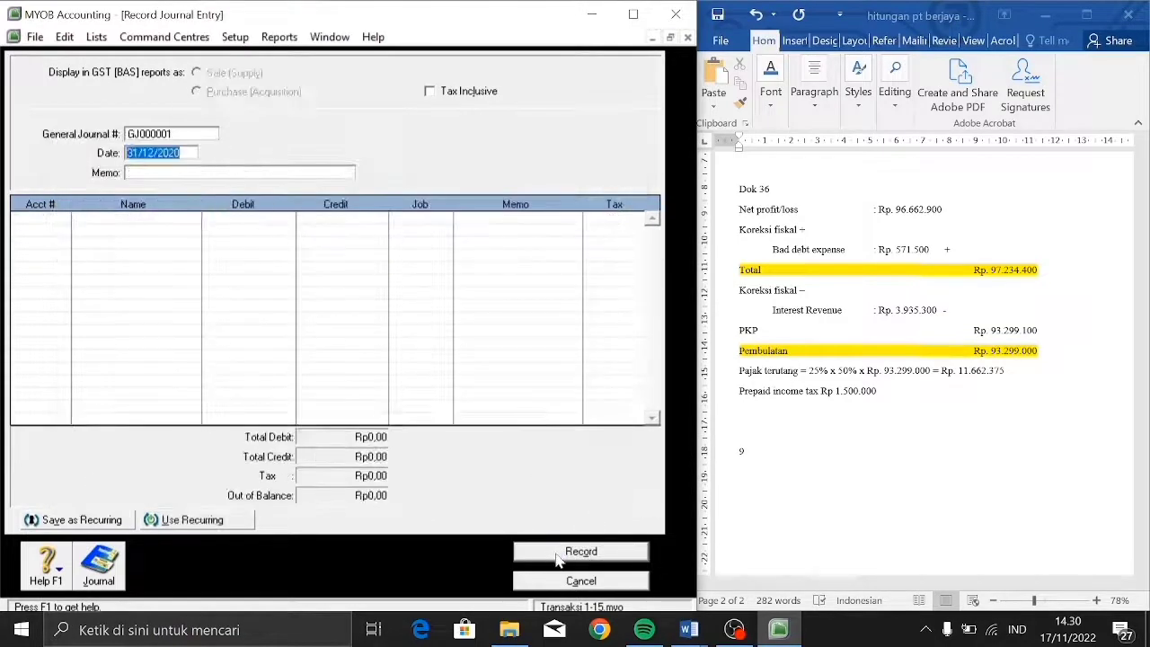
left_click(559, 586)
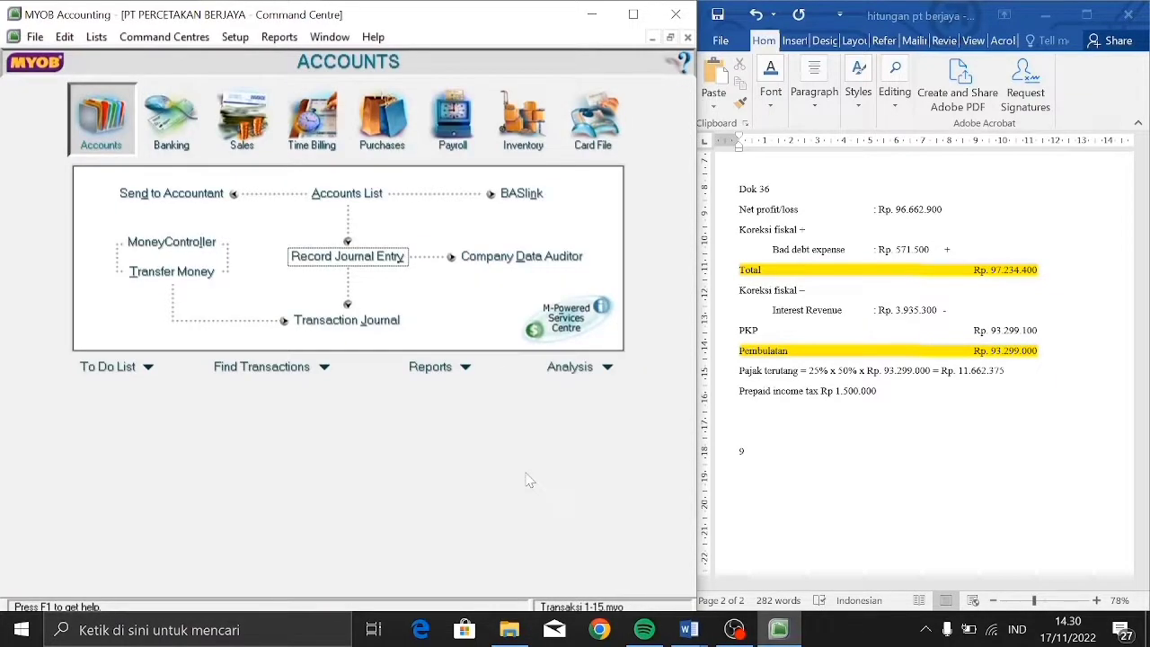